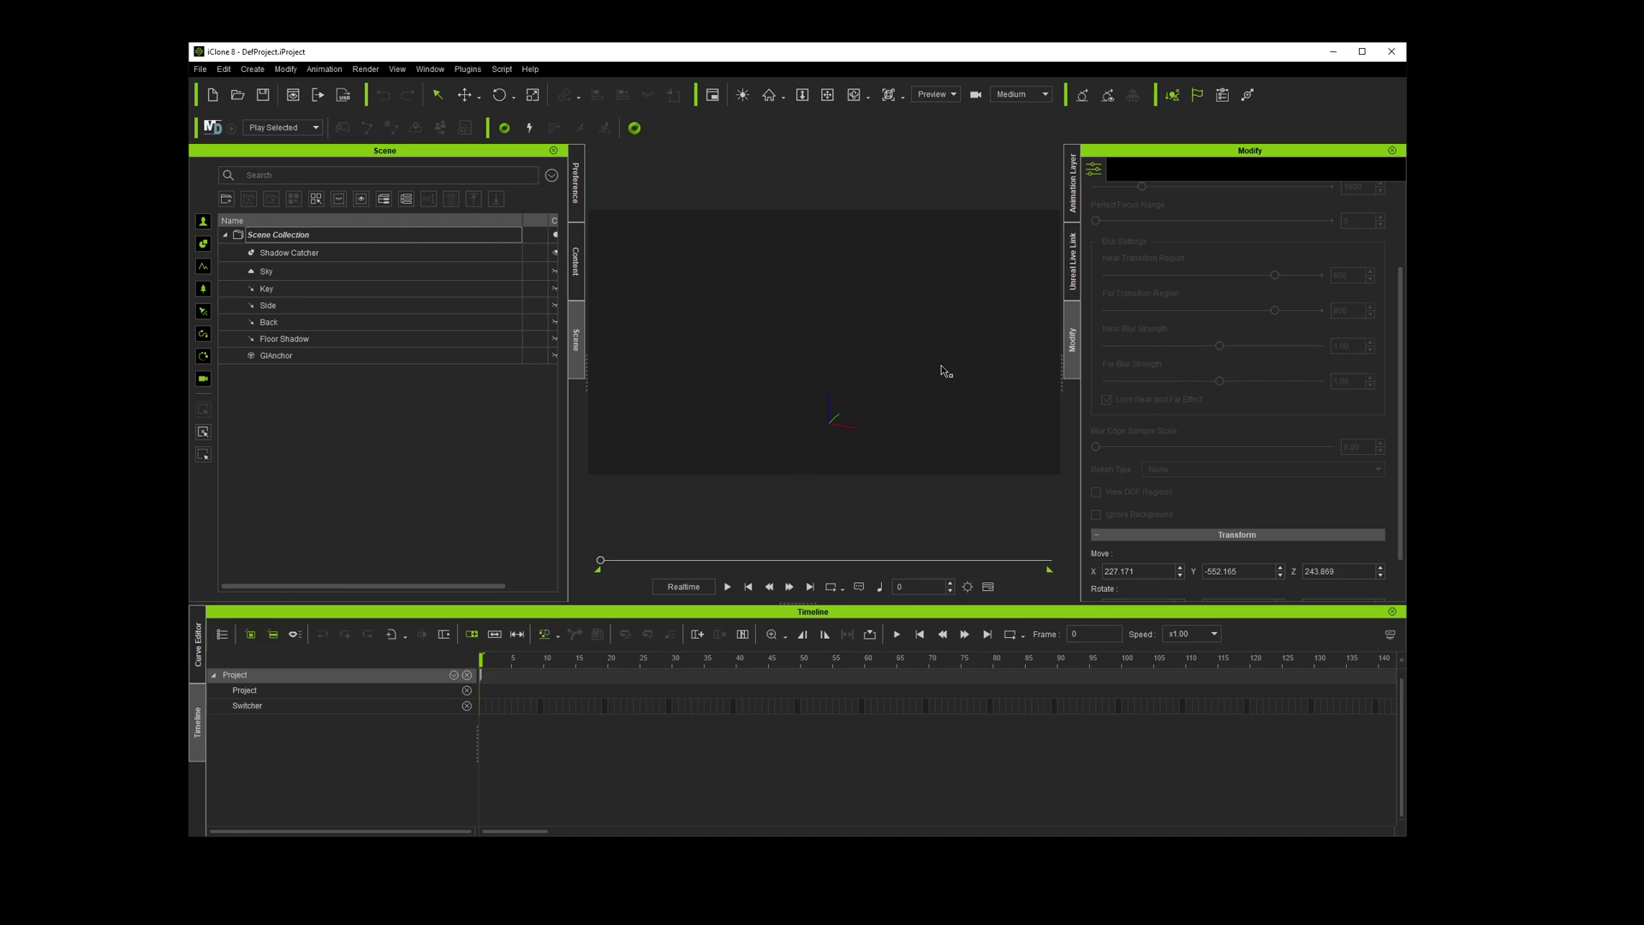
# Import the f_srt_unw_body character and apply the T-Pose calibration pose to it.
pyautogui.click(199, 69)
pyautogui.moveTo(238, 159)
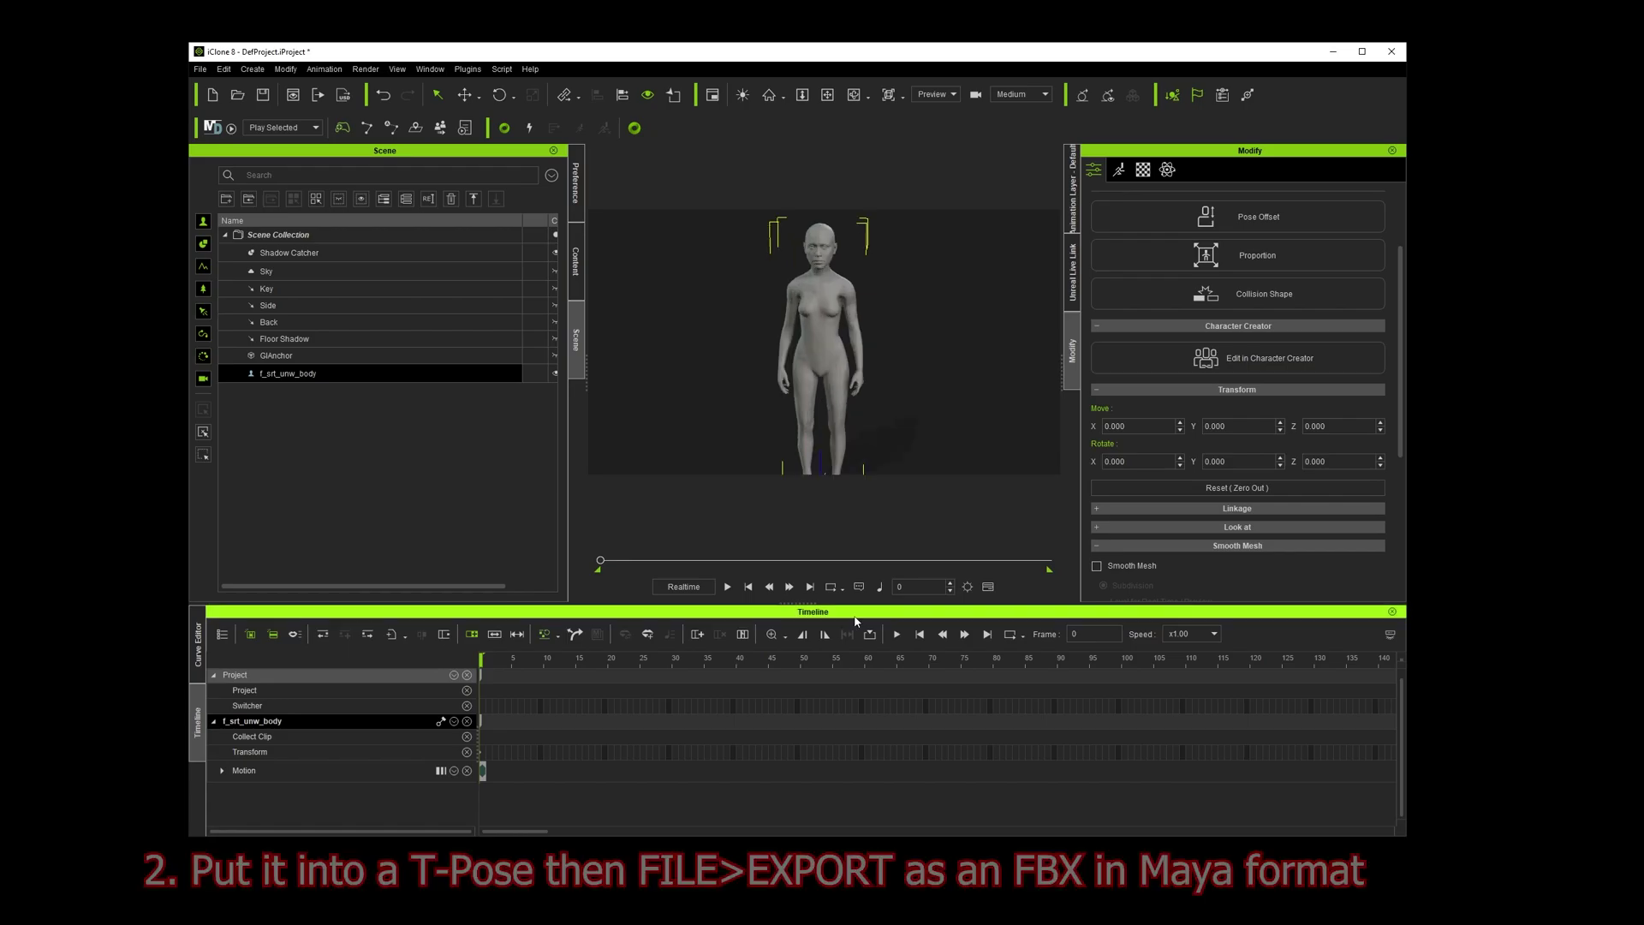
pyautogui.click(575, 262)
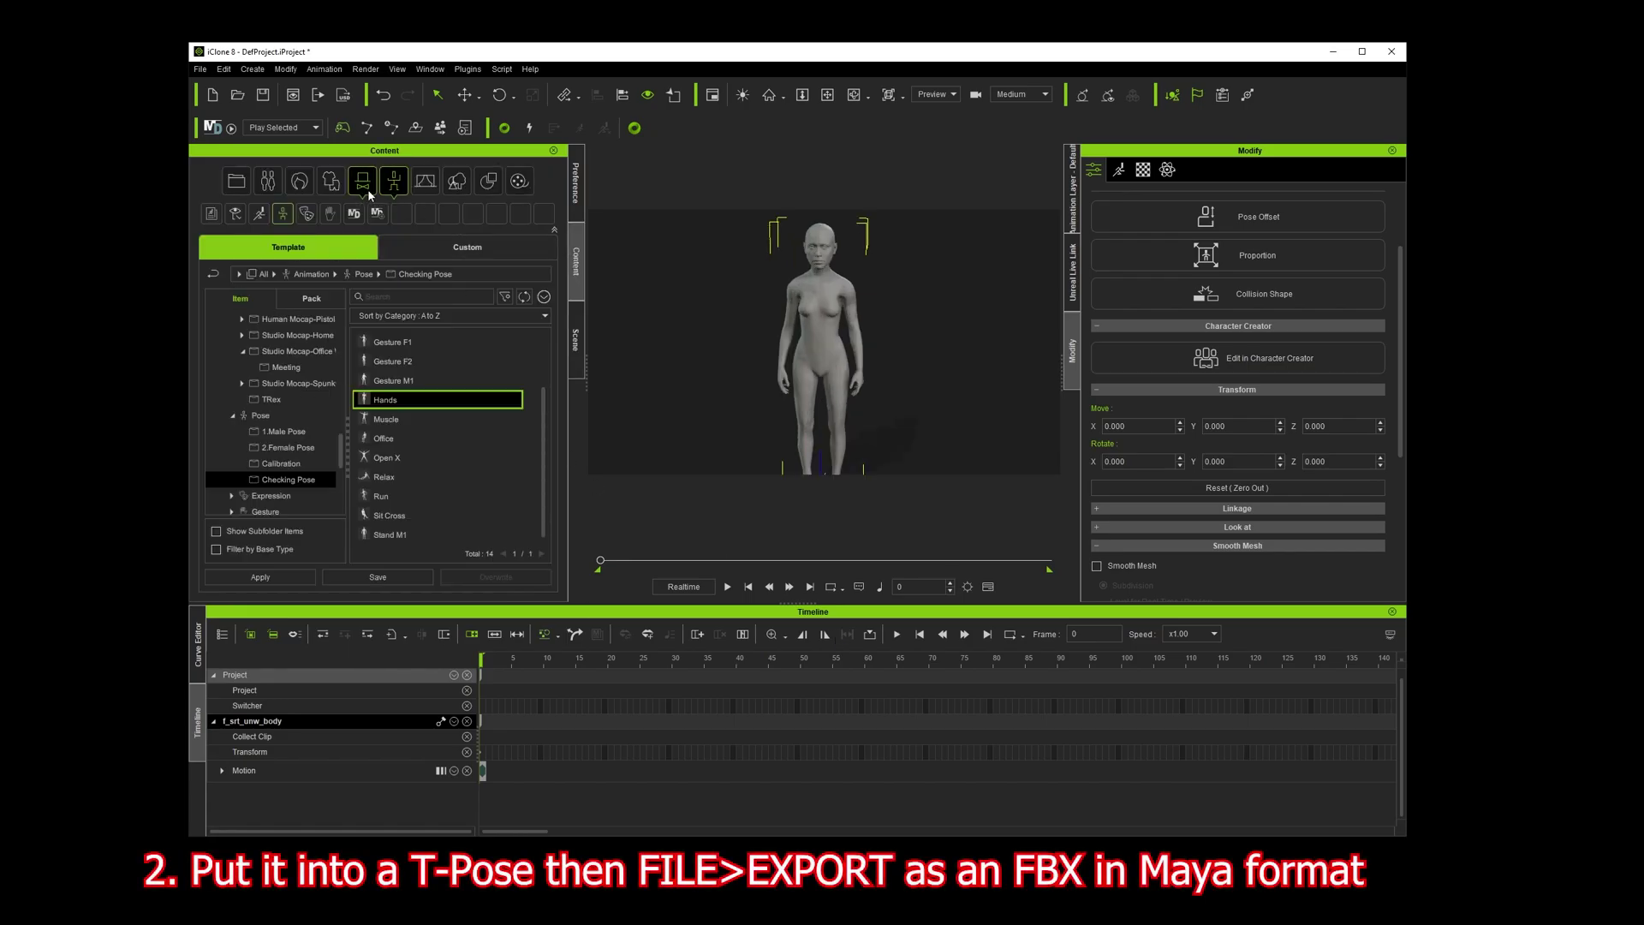
pyautogui.click(281, 463)
pyautogui.doubleClick(386, 439)
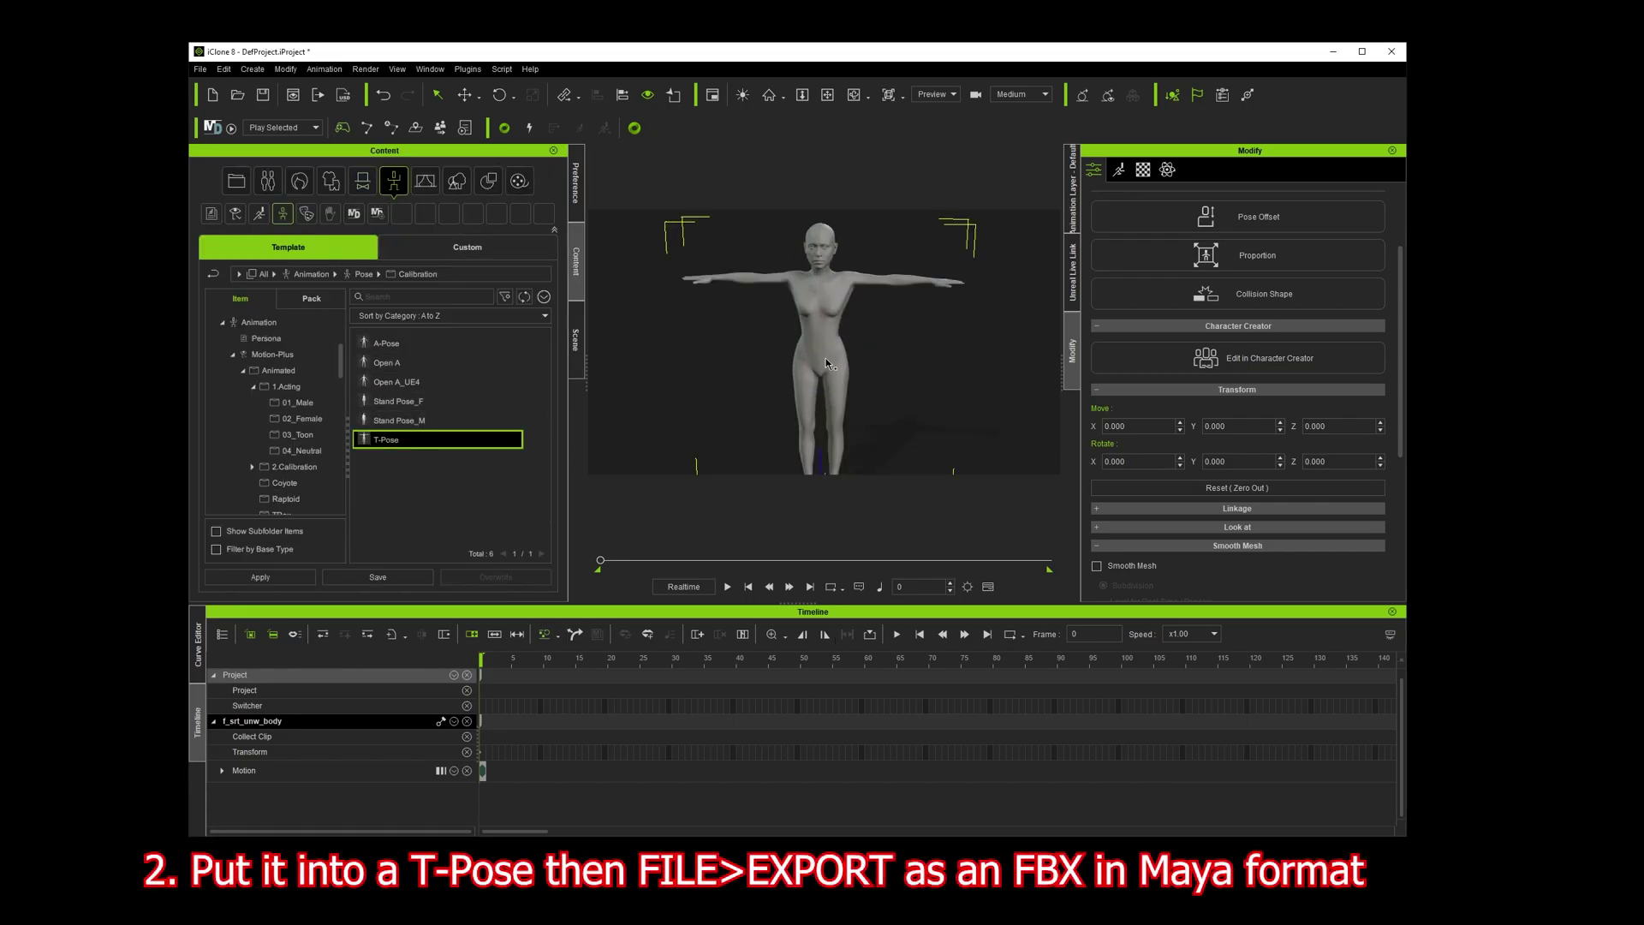
# Export the T-posed body as an FBX file.
pyautogui.click(201, 68)
pyautogui.moveTo(274, 174)
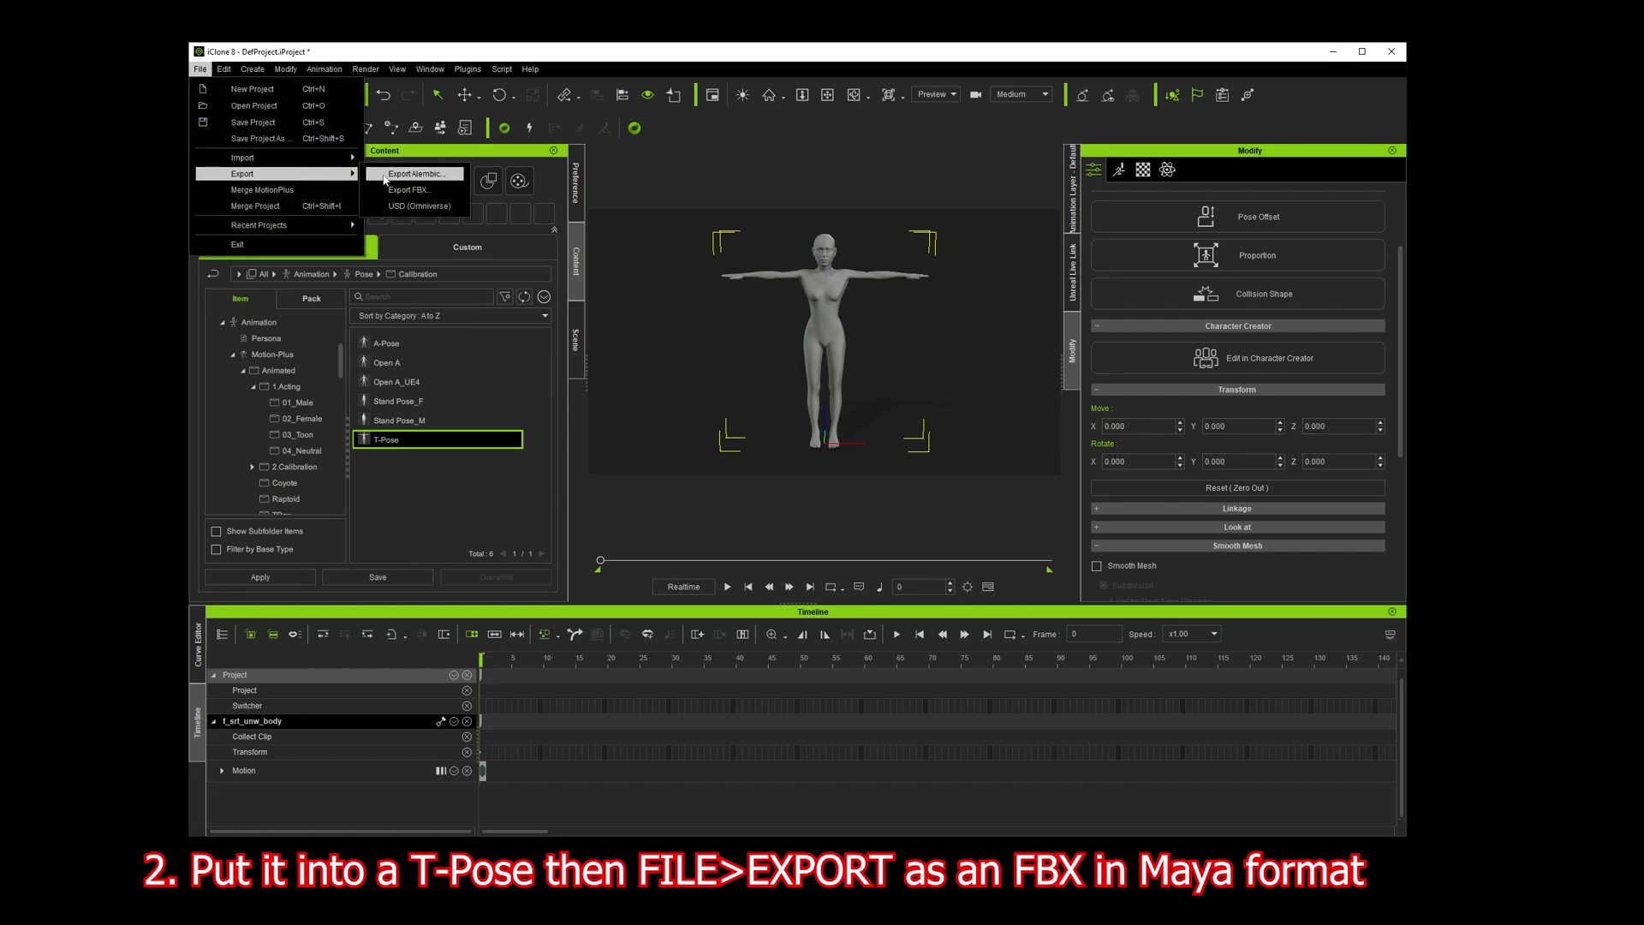
pyautogui.click(423, 190)
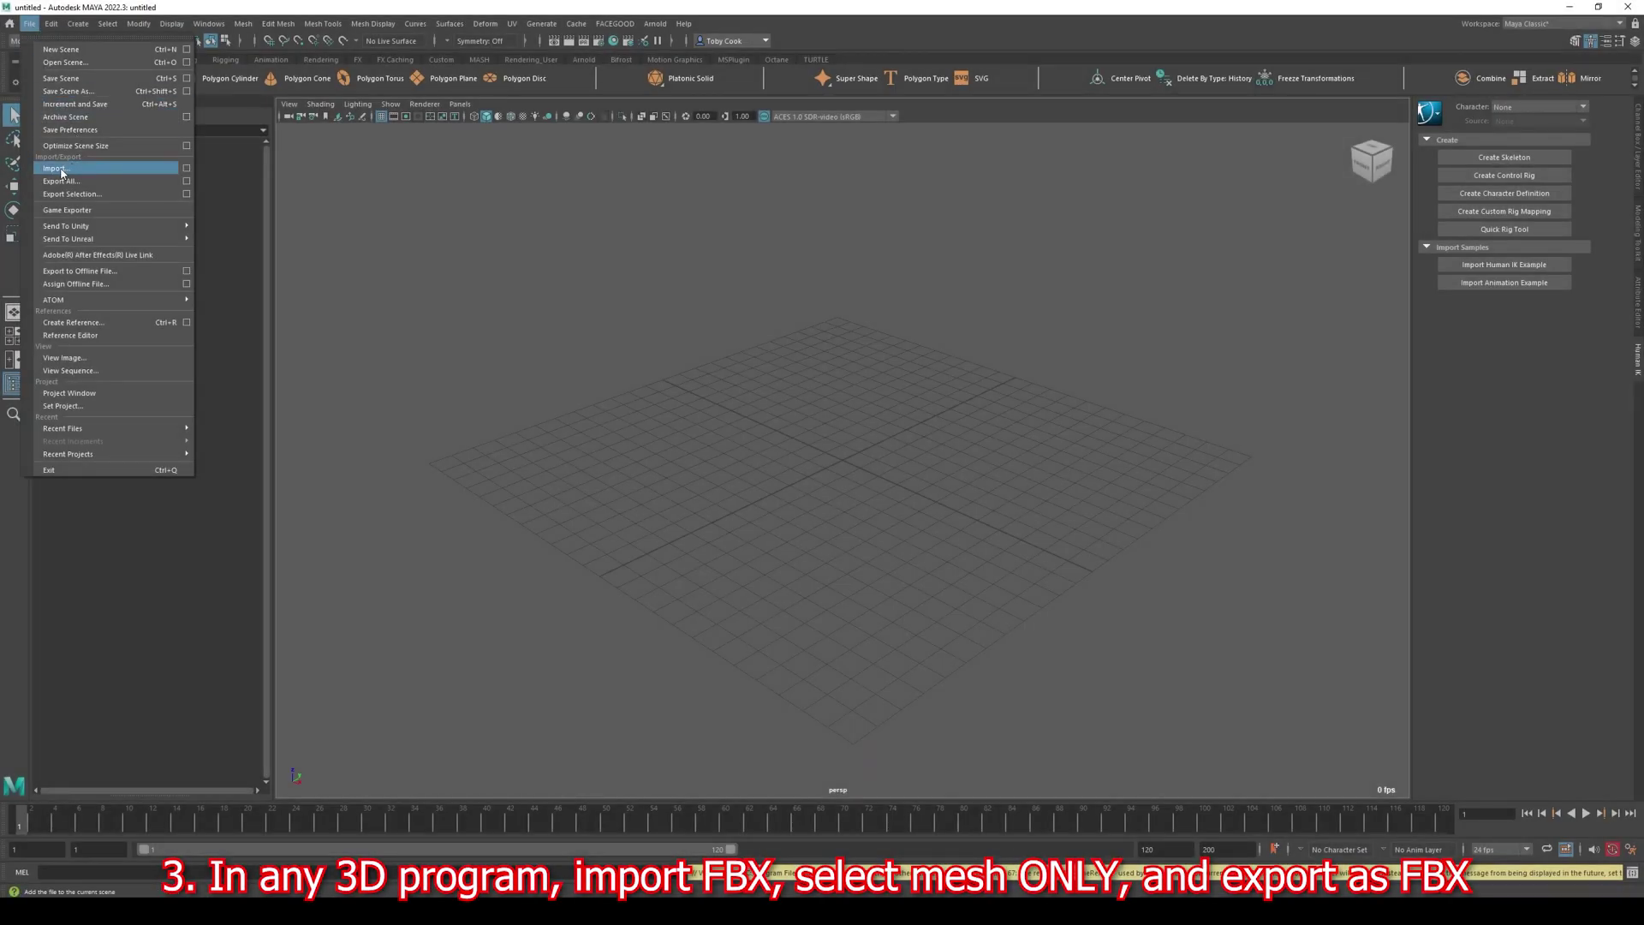
# Switch to Maya, import the body FBX, and export only its mesh as dummy_mesh_only_f-srt-unw_TPOSE.fbx.
pyautogui.click(56, 168)
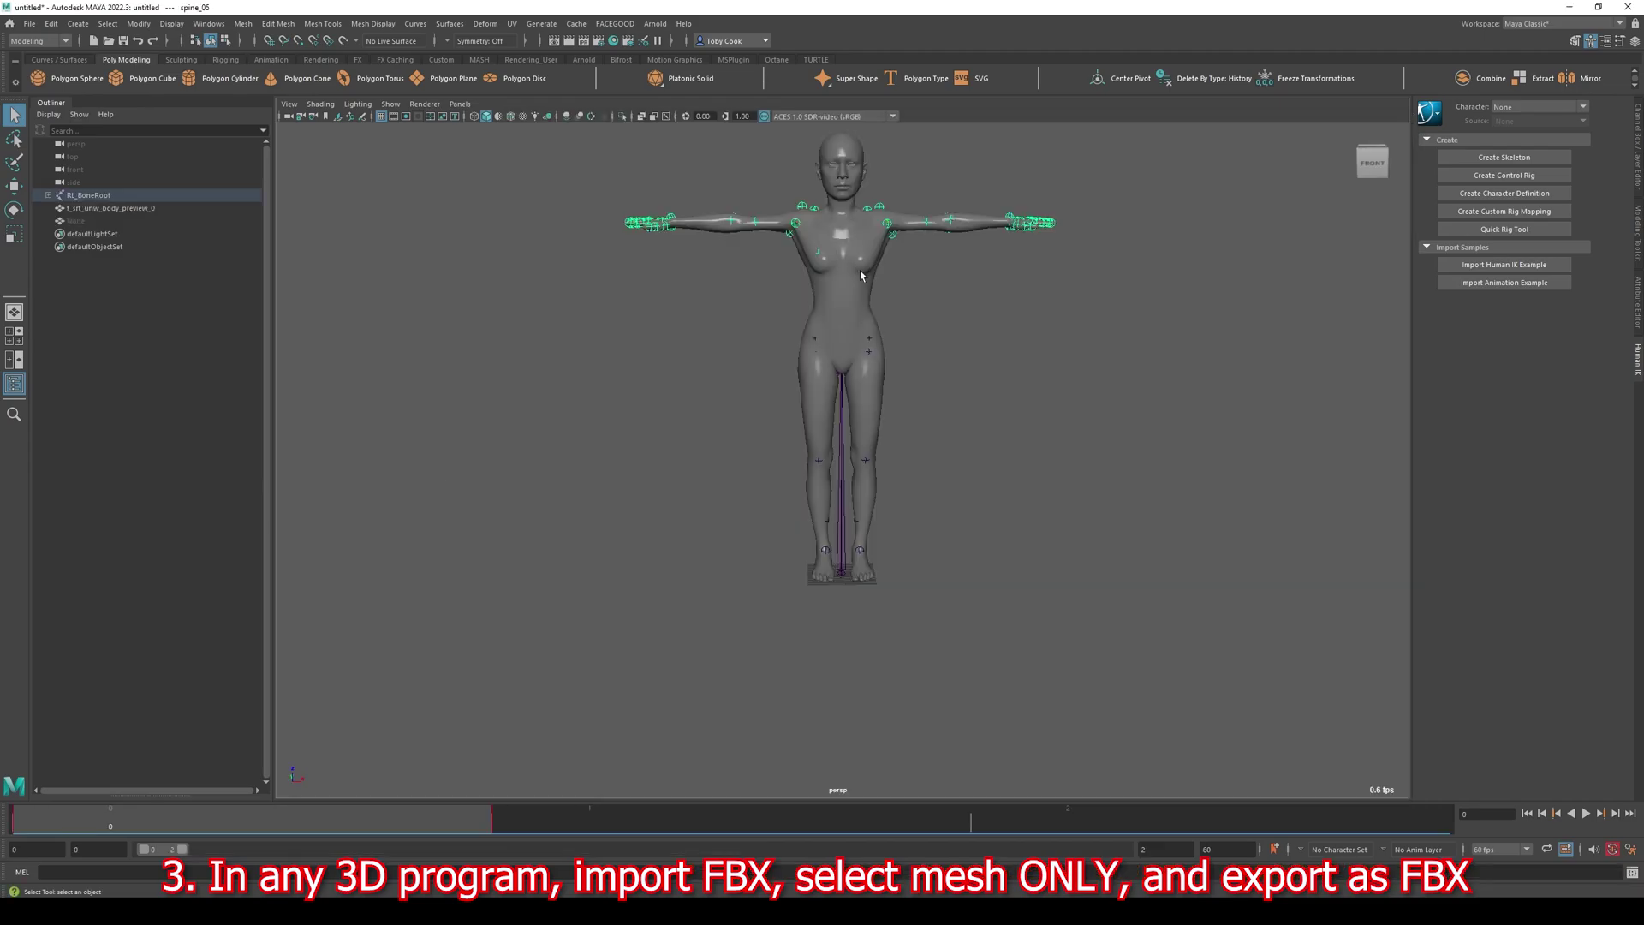
pyautogui.click(868, 328)
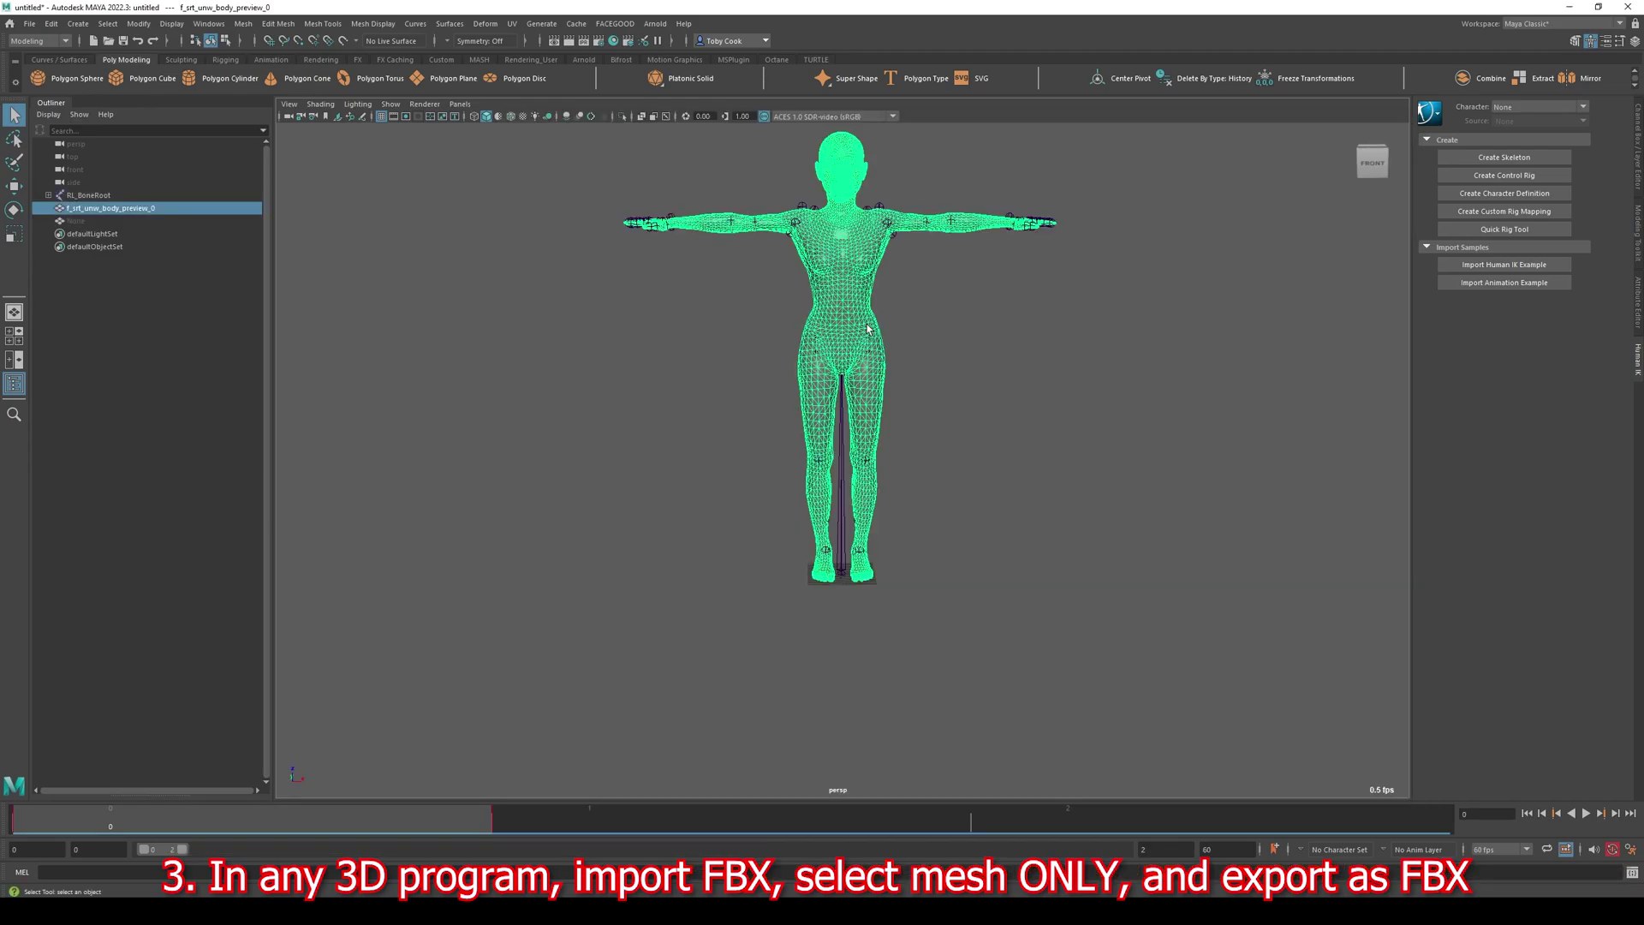
pyautogui.click(29, 23)
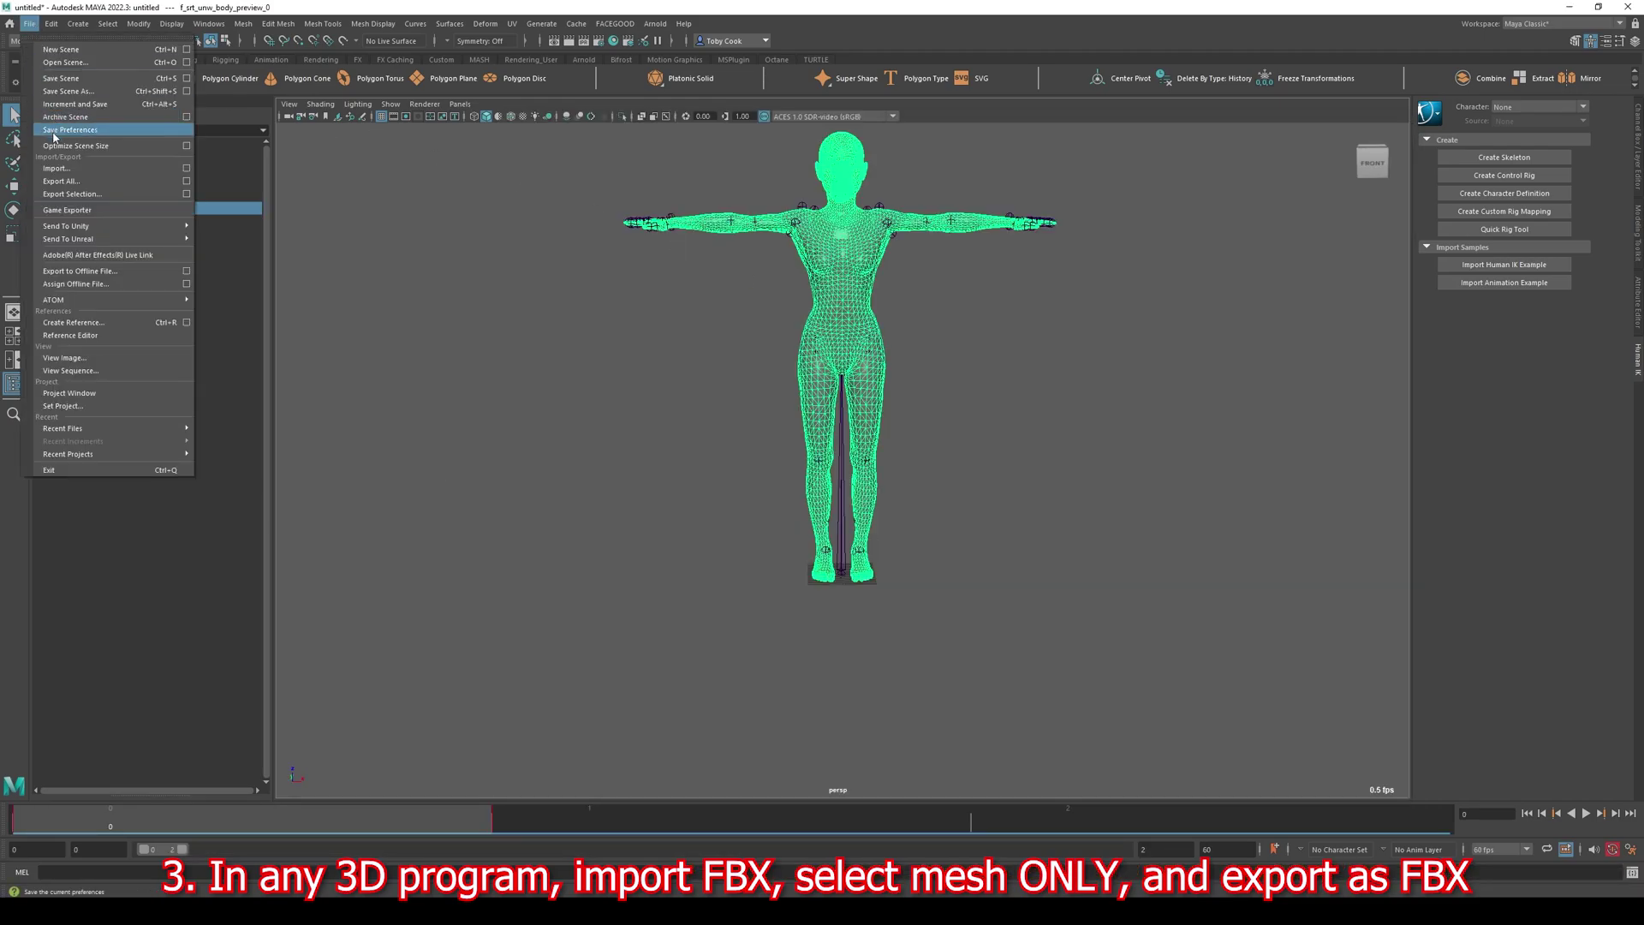
pyautogui.click(67, 194)
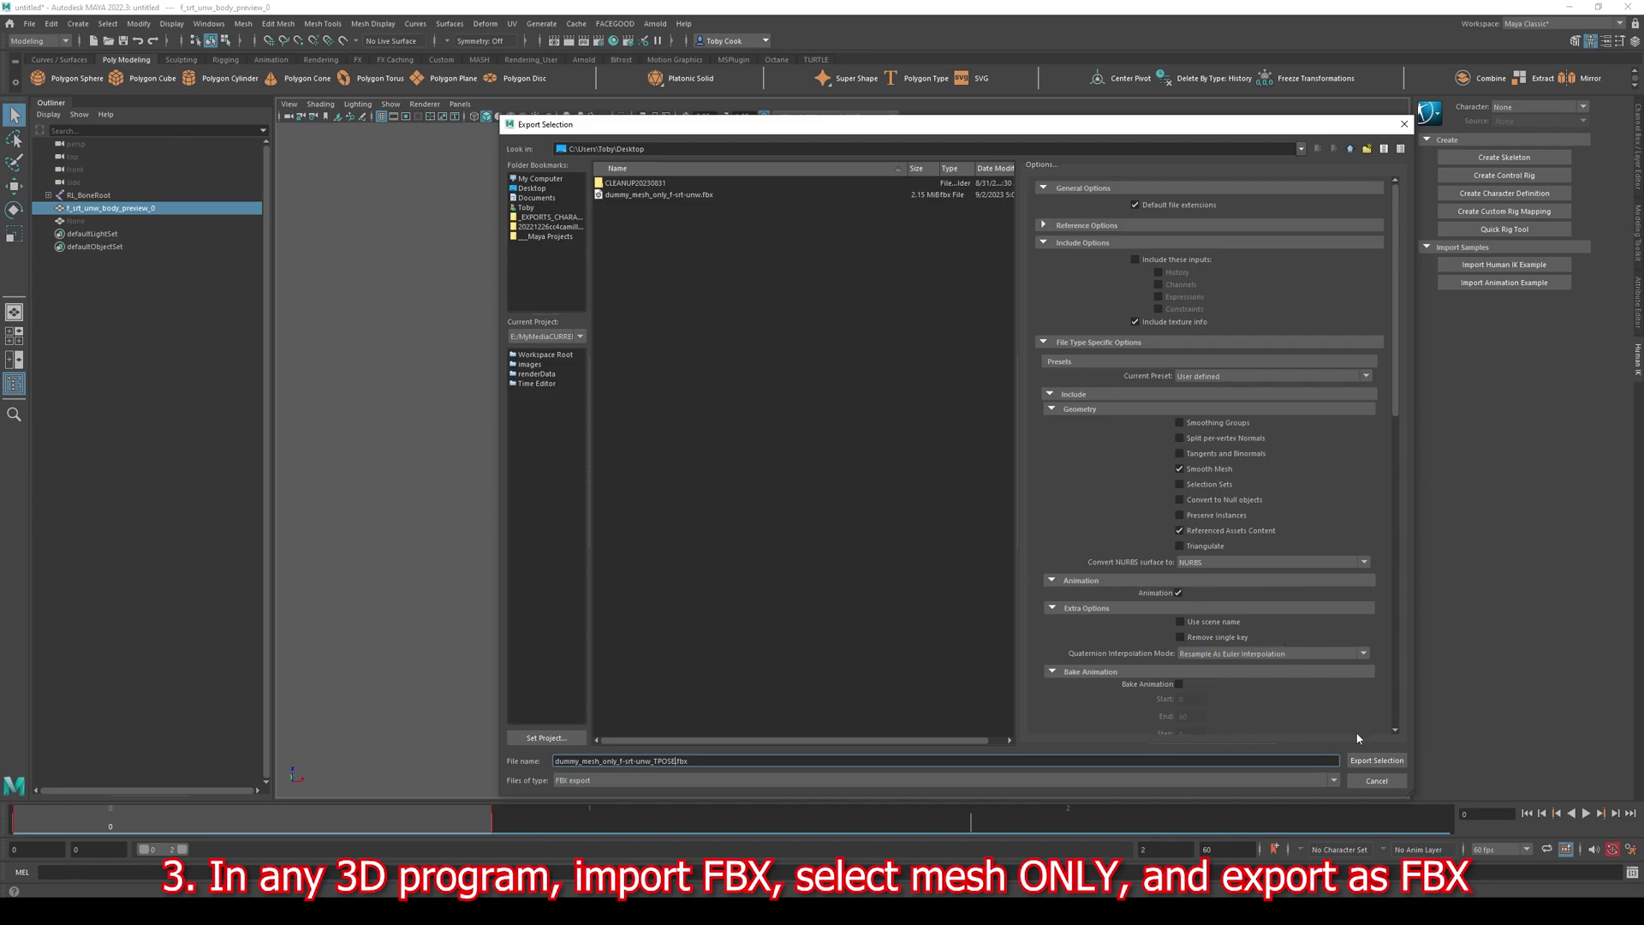
pyautogui.click(1376, 761)
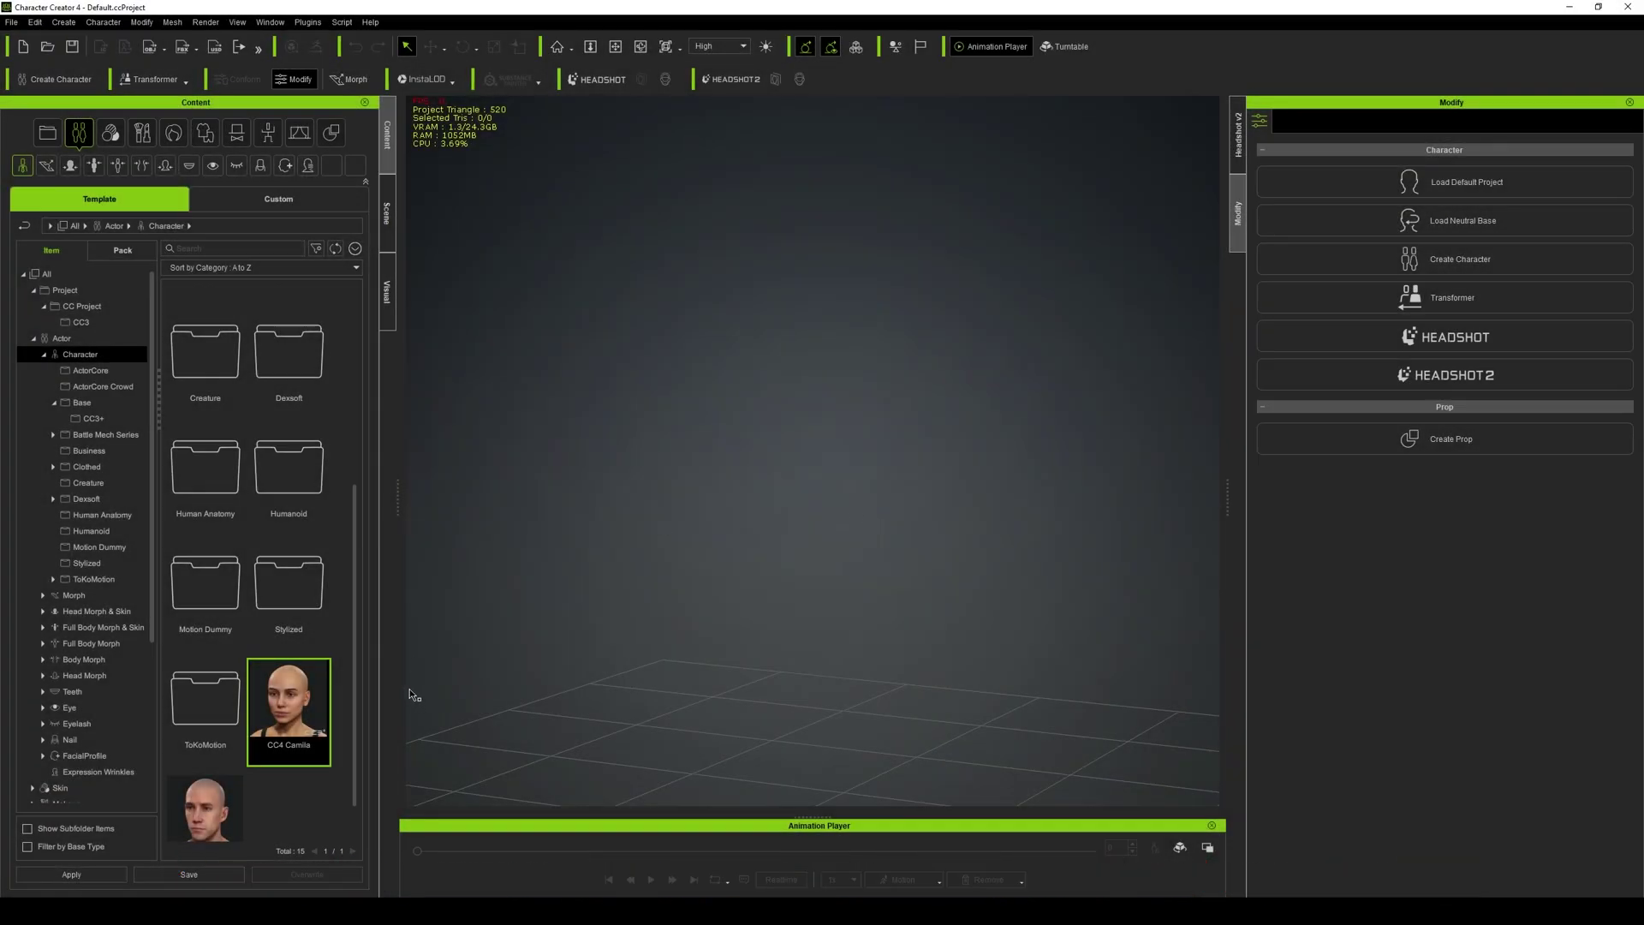
# Switch to Character Creator 4, load the CC4 Camila character, and set it to the T-Pose.
pyautogui.doubleClick(280, 707)
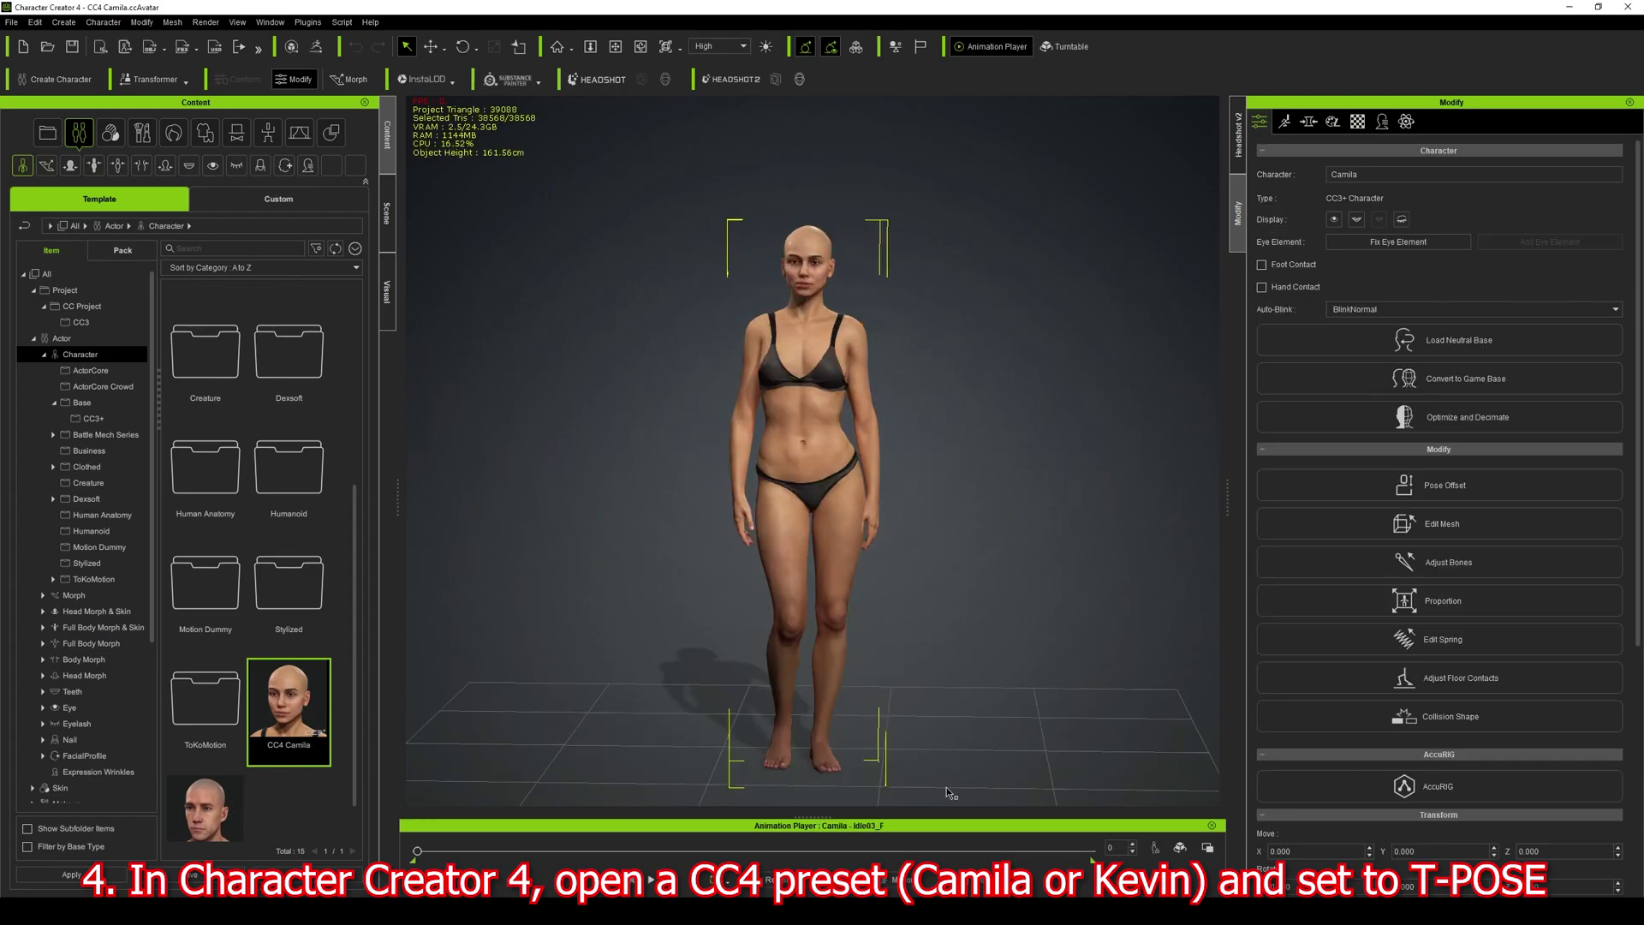
pyautogui.click(929, 879)
pyautogui.moveTo(907, 741)
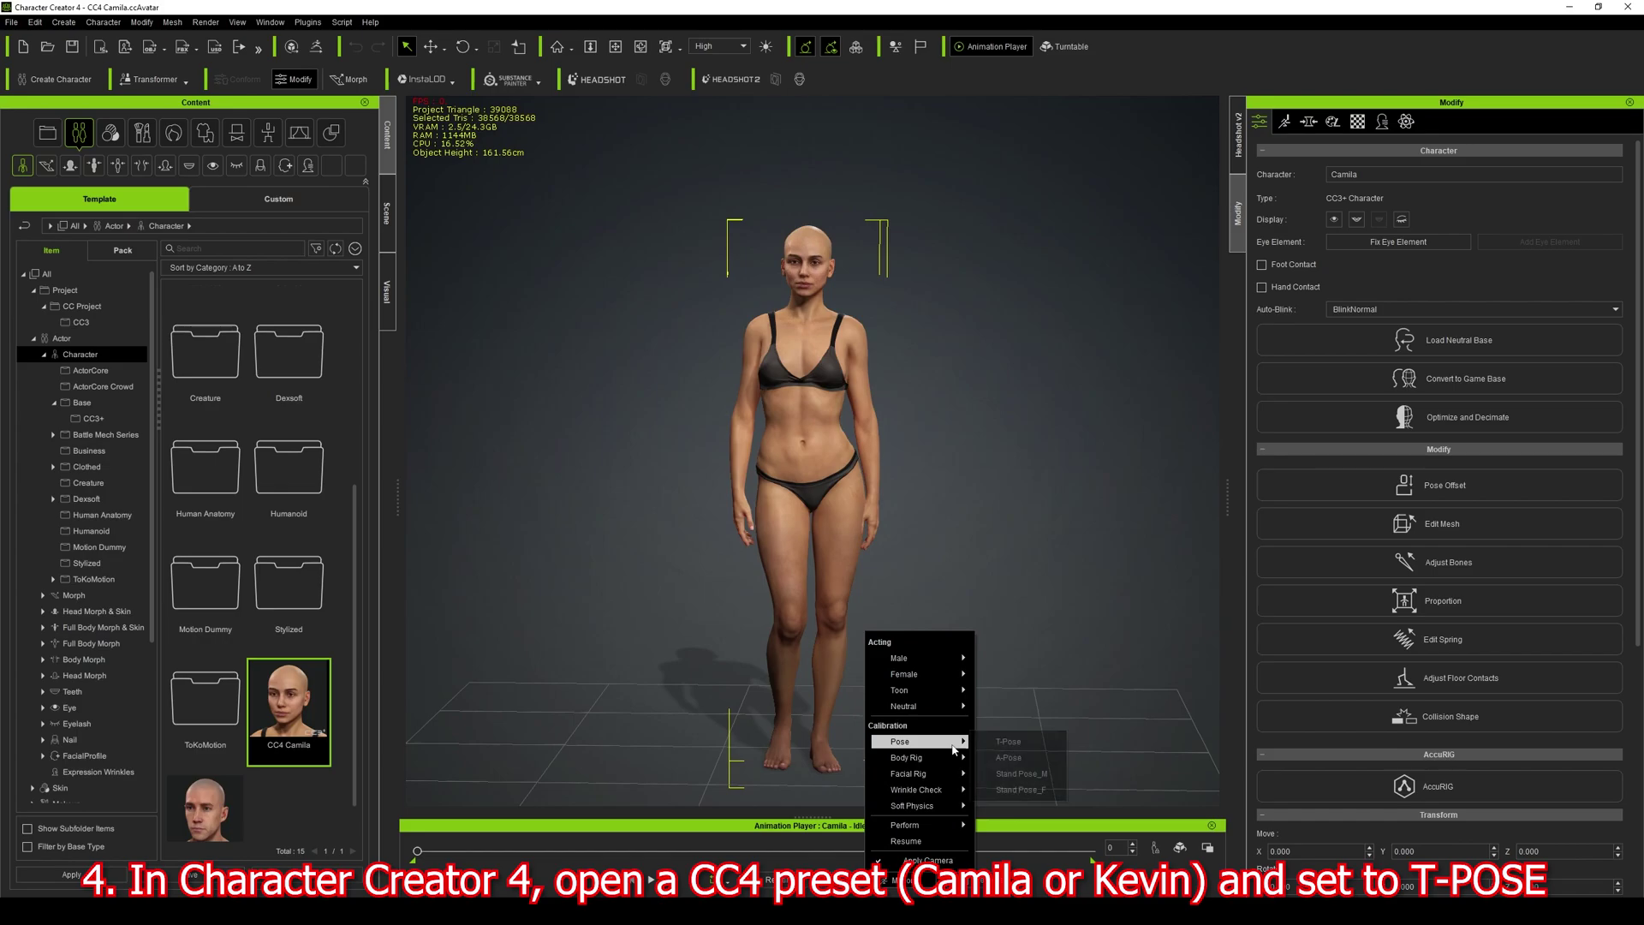
pyautogui.click(1011, 742)
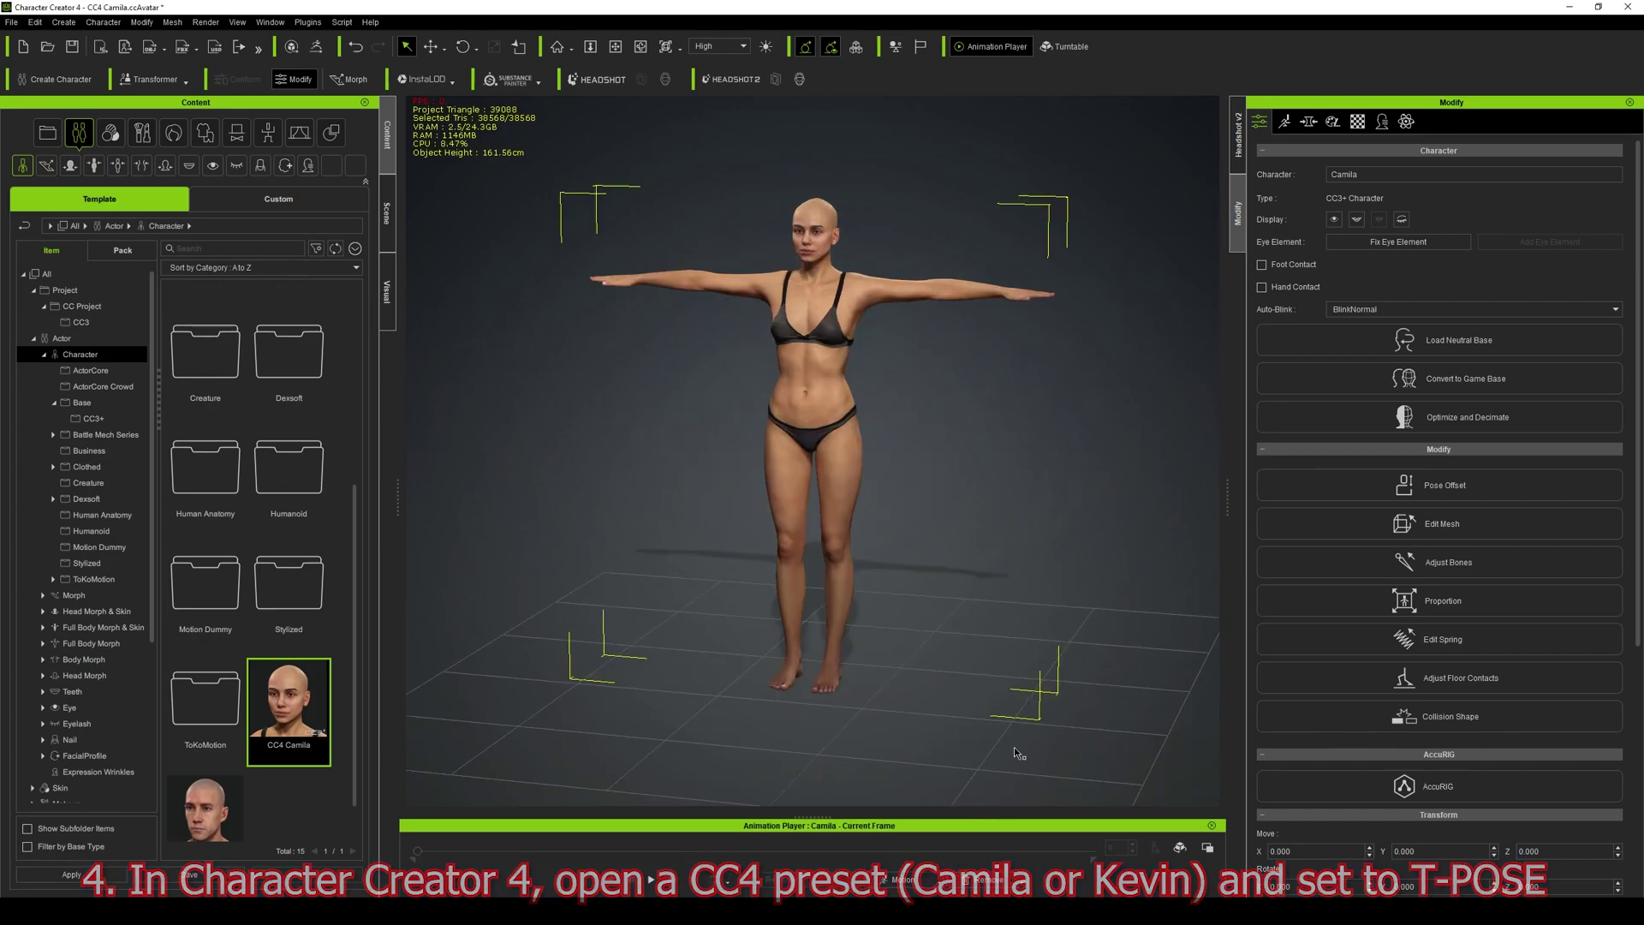
# Import the dummy_mesh_only_f-srt-unw_TPOSE FBX into the scene as a prop.
pyautogui.click(12, 22)
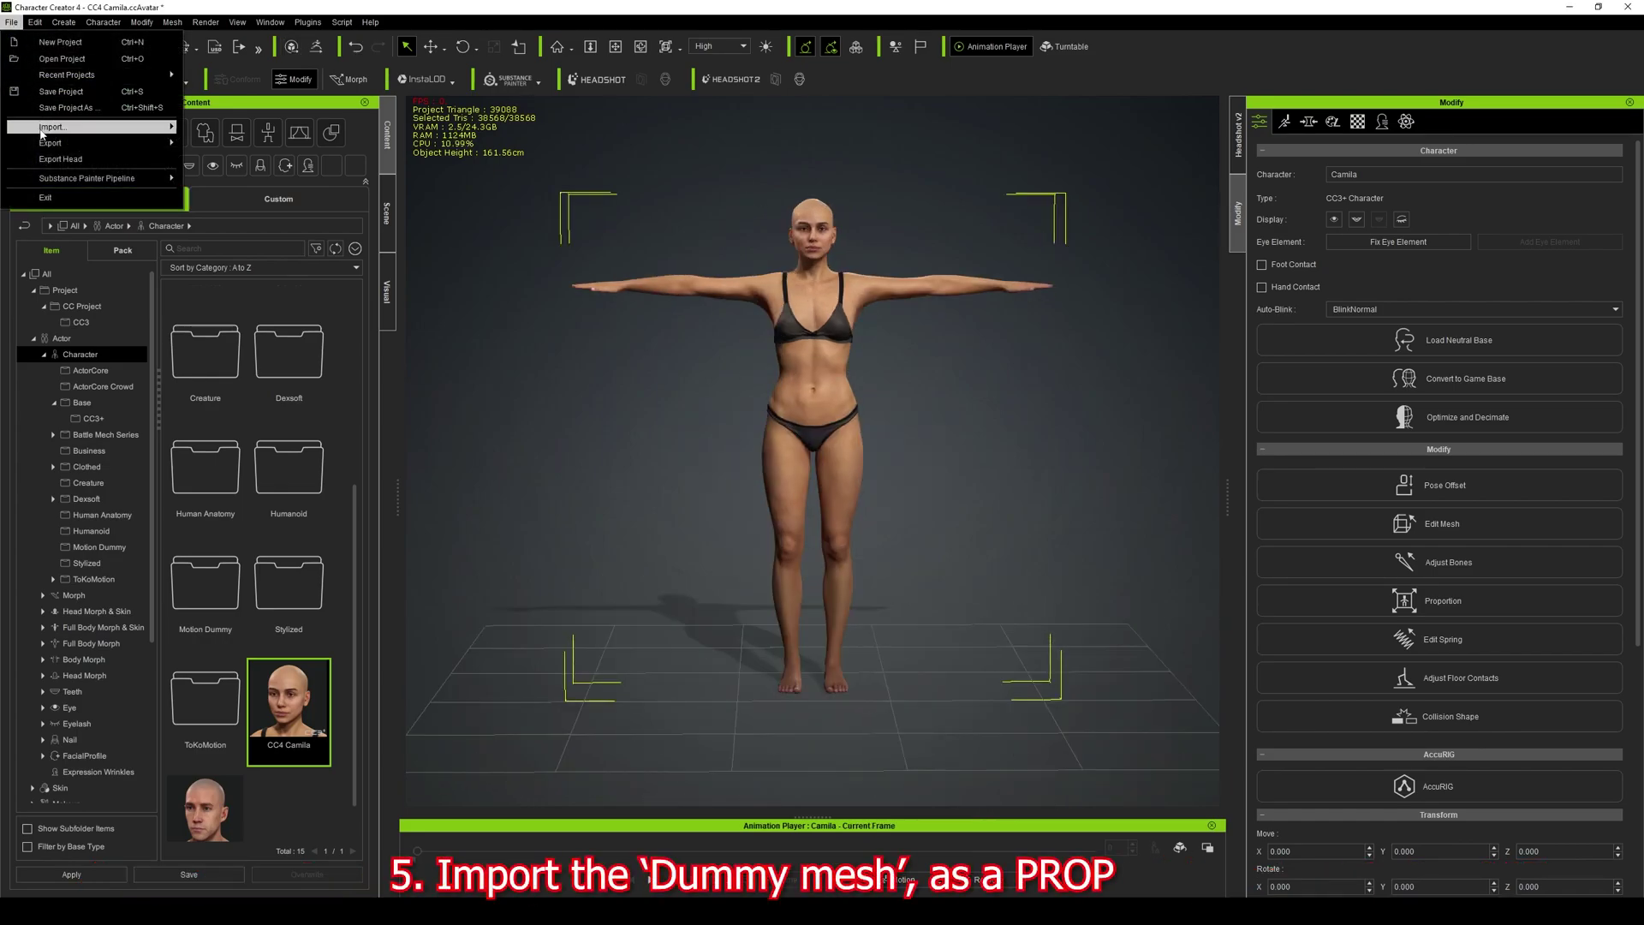
pyautogui.moveTo(51, 134)
pyautogui.click(240, 129)
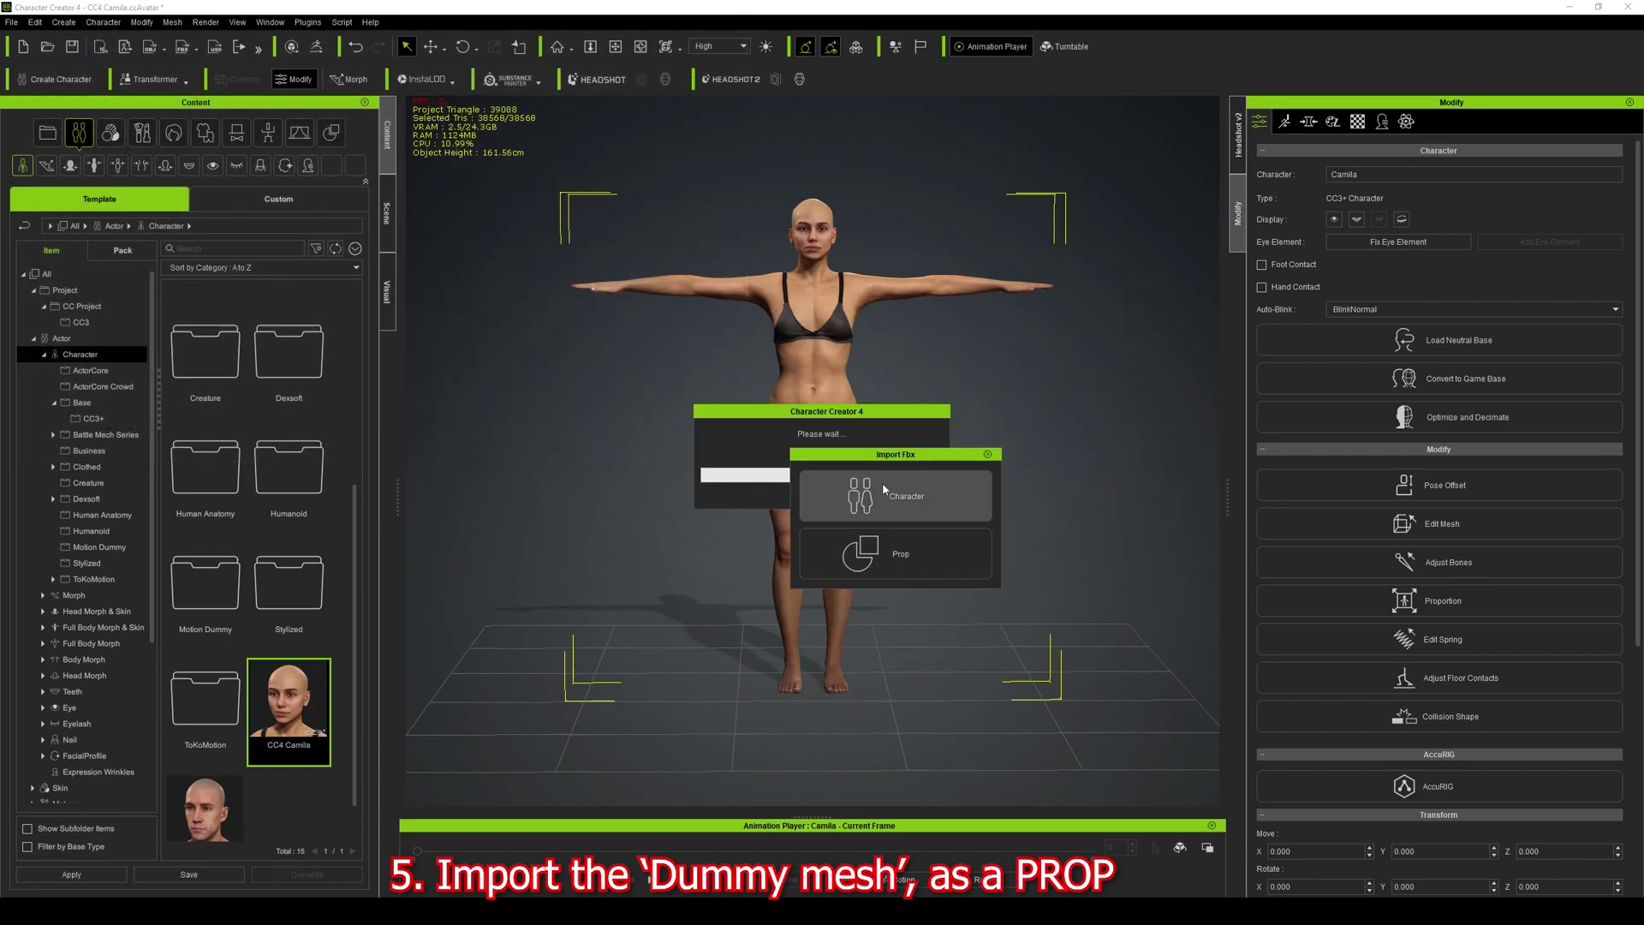
pyautogui.click(948, 555)
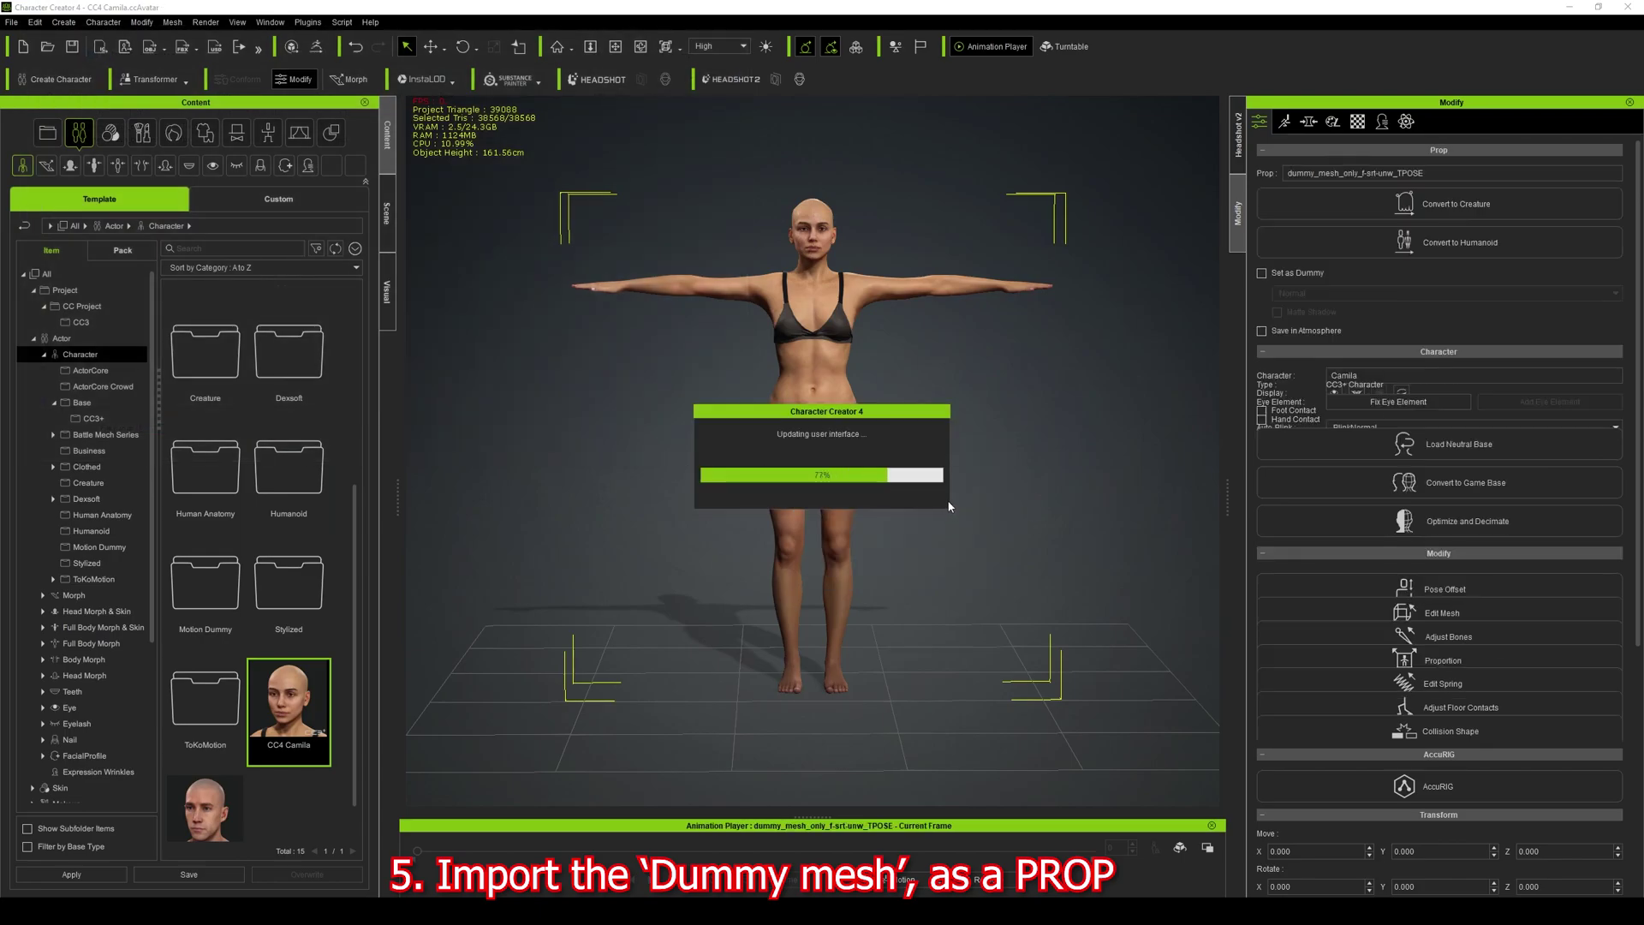
# Lower the dummy mesh prop to about Z -1.67 so its feet meet the floor level of Camila's feet.
pyautogui.moveTo(955, 468); pyautogui.dragTo(862, 686, button='right')
pyautogui.moveTo(903, 706); pyautogui.dragTo(880, 648, button='middle')
pyautogui.scroll(2, 888, 637)
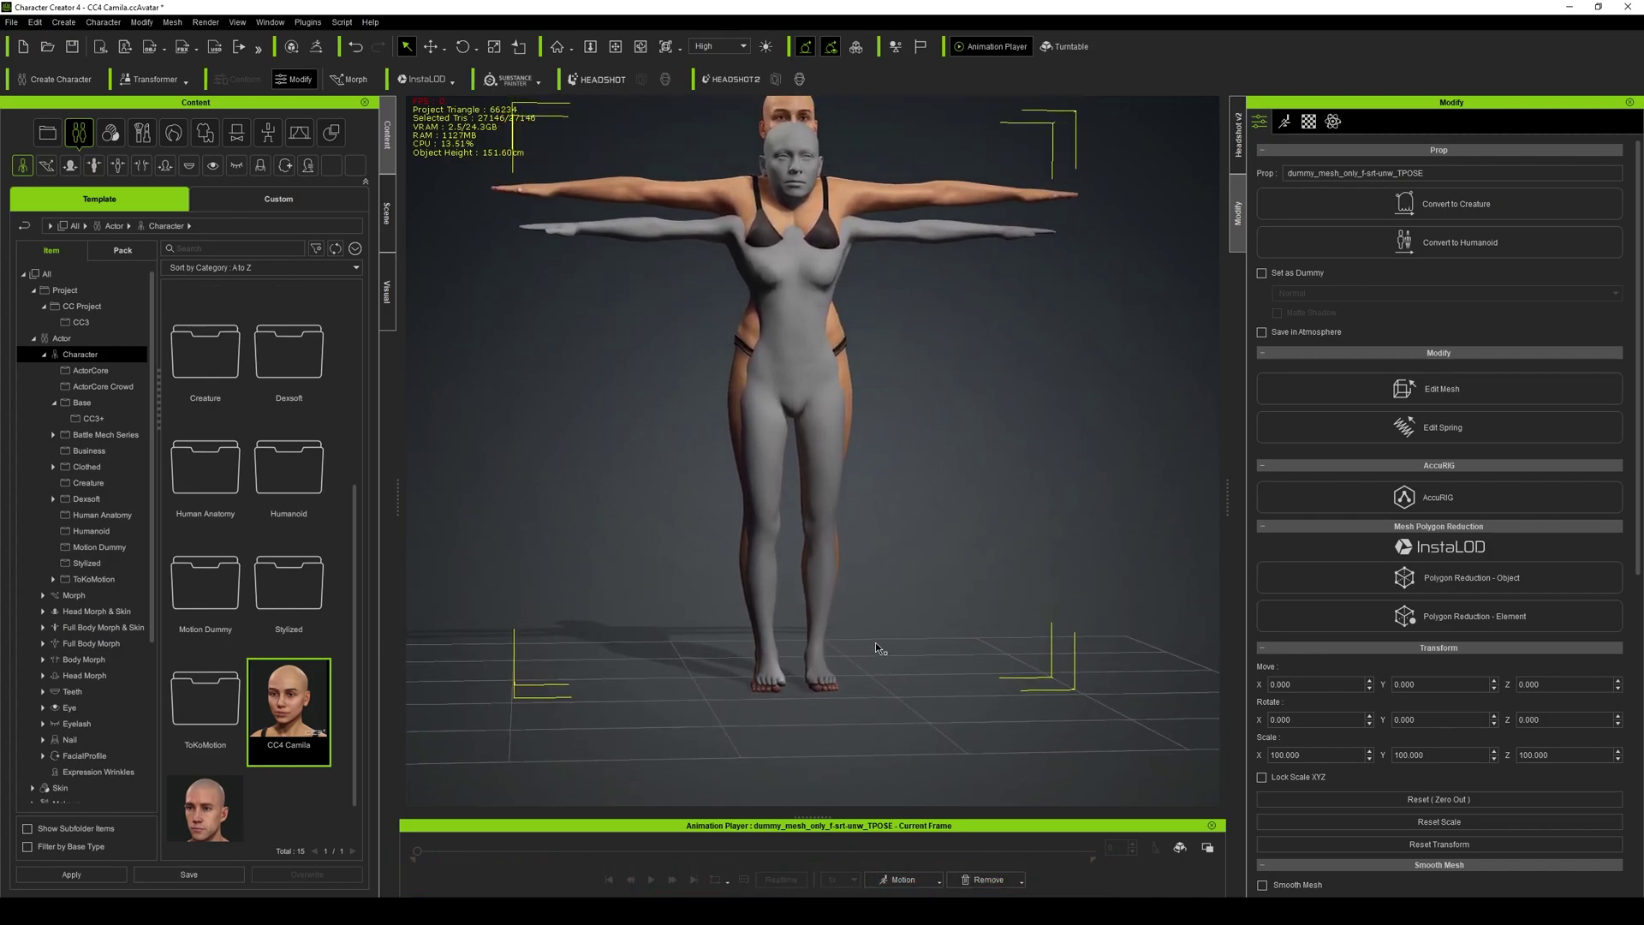
pyautogui.press('w')
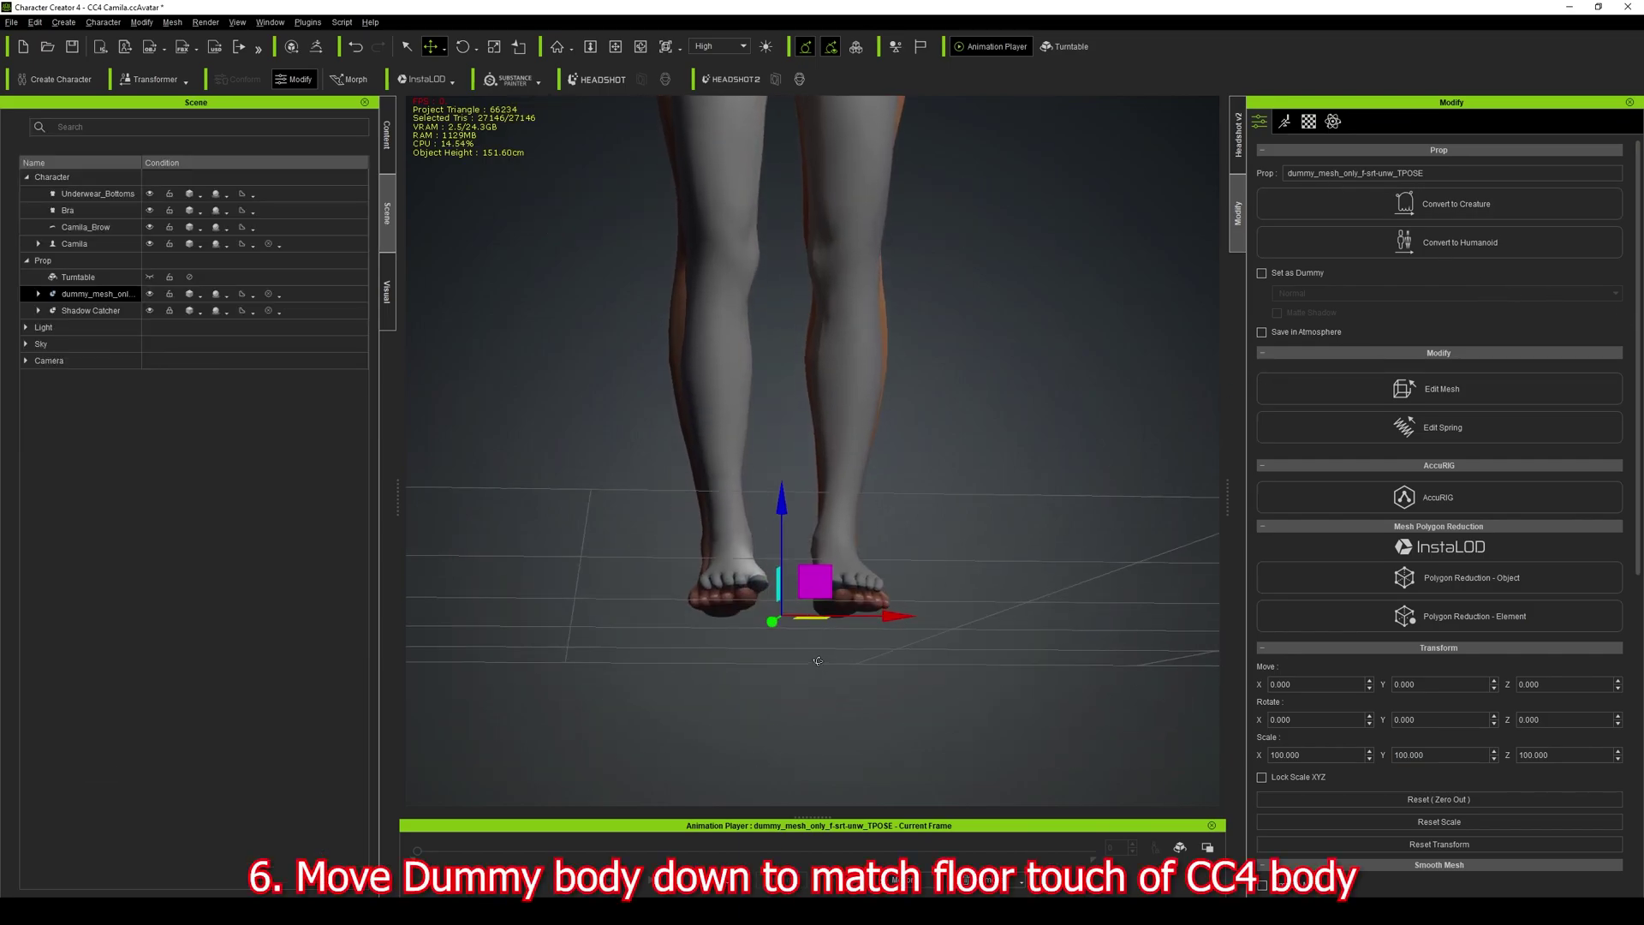
pyautogui.moveTo(780, 502); pyautogui.dragTo(784, 514)
# Move the dummy mesh sideways to about X 42.8 so it stands beside Camila.
pyautogui.scroll(-8, 1017, 275)
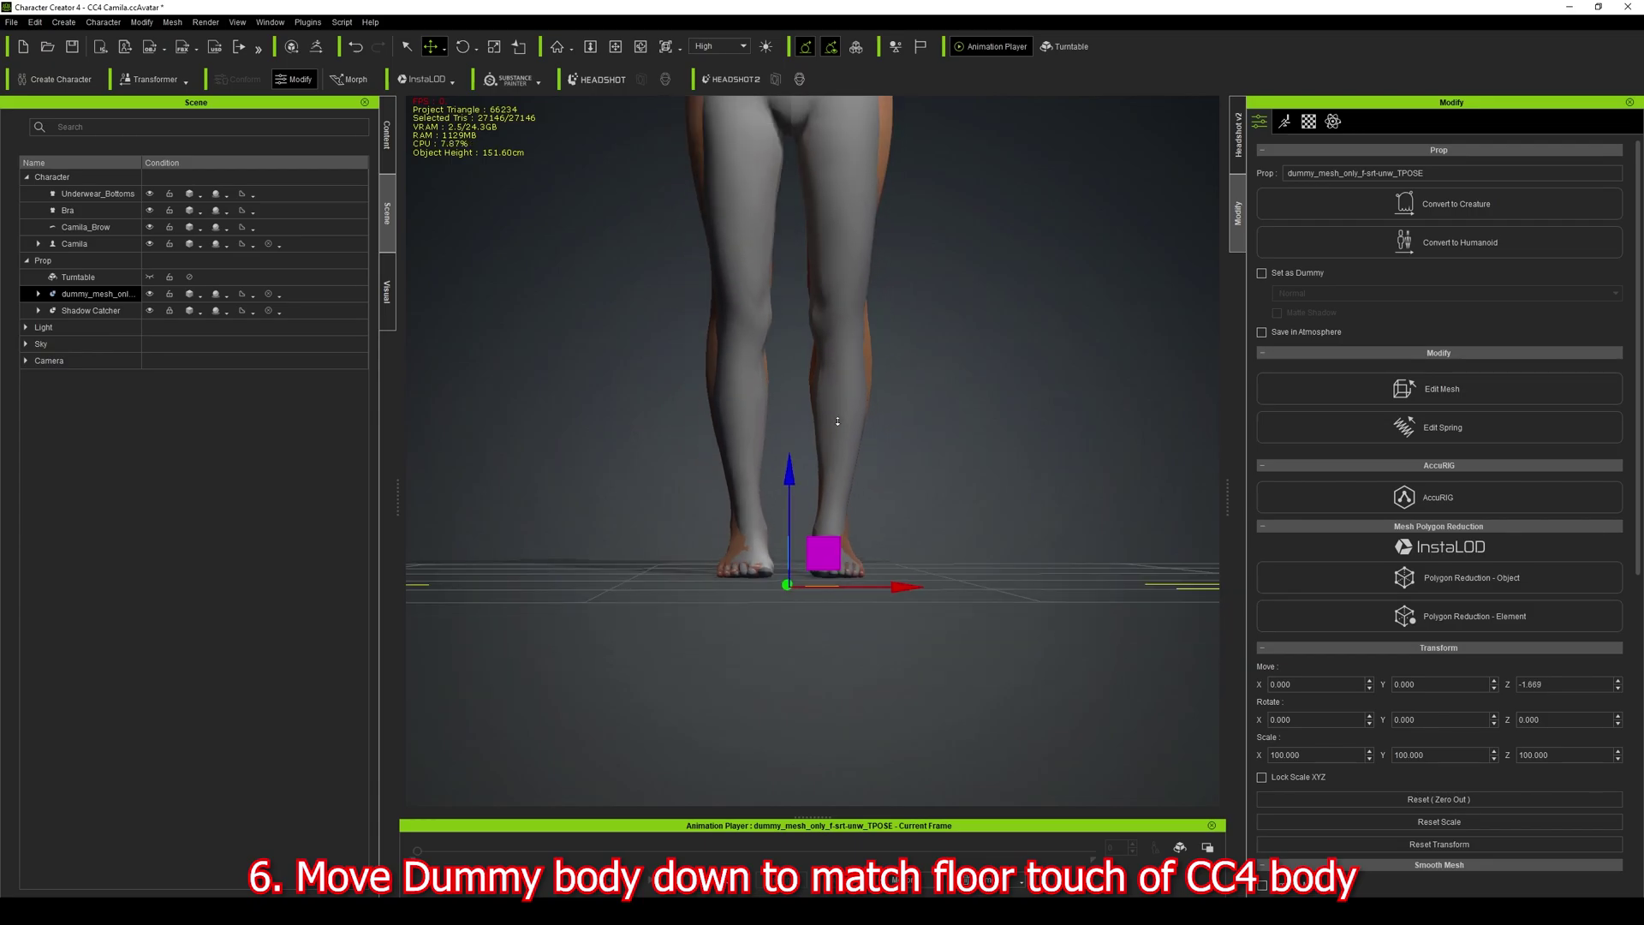
pyautogui.moveTo(1017, 275); pyautogui.dragTo(976, 415, button='right')
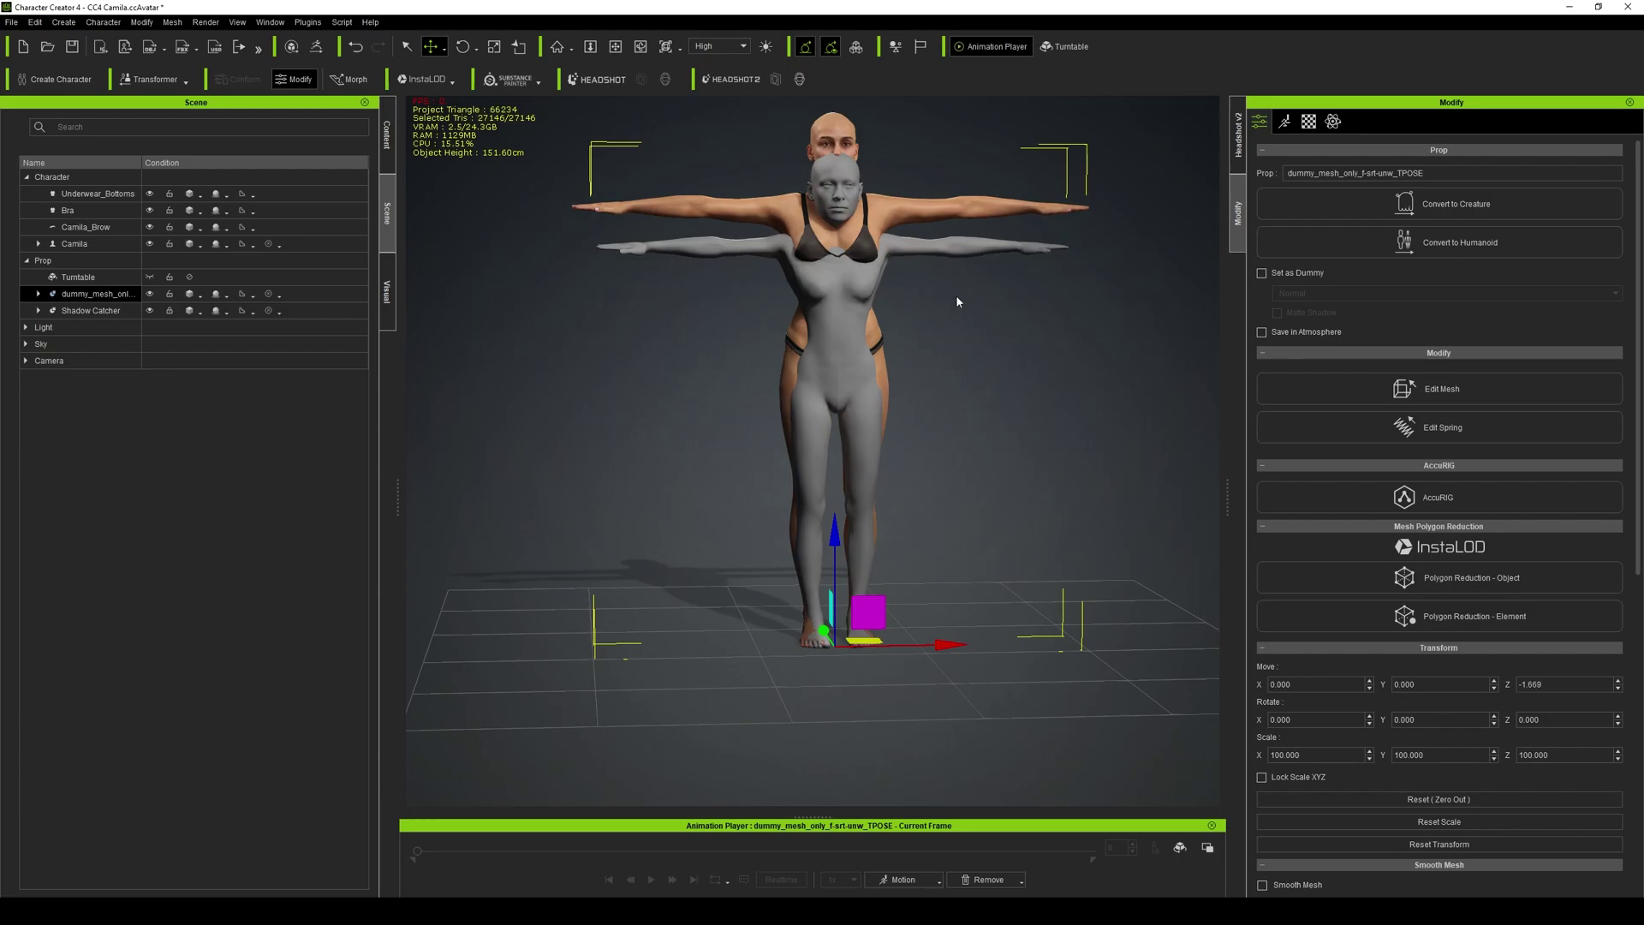
pyautogui.moveTo(967, 368); pyautogui.dragTo(860, 381, button='right')
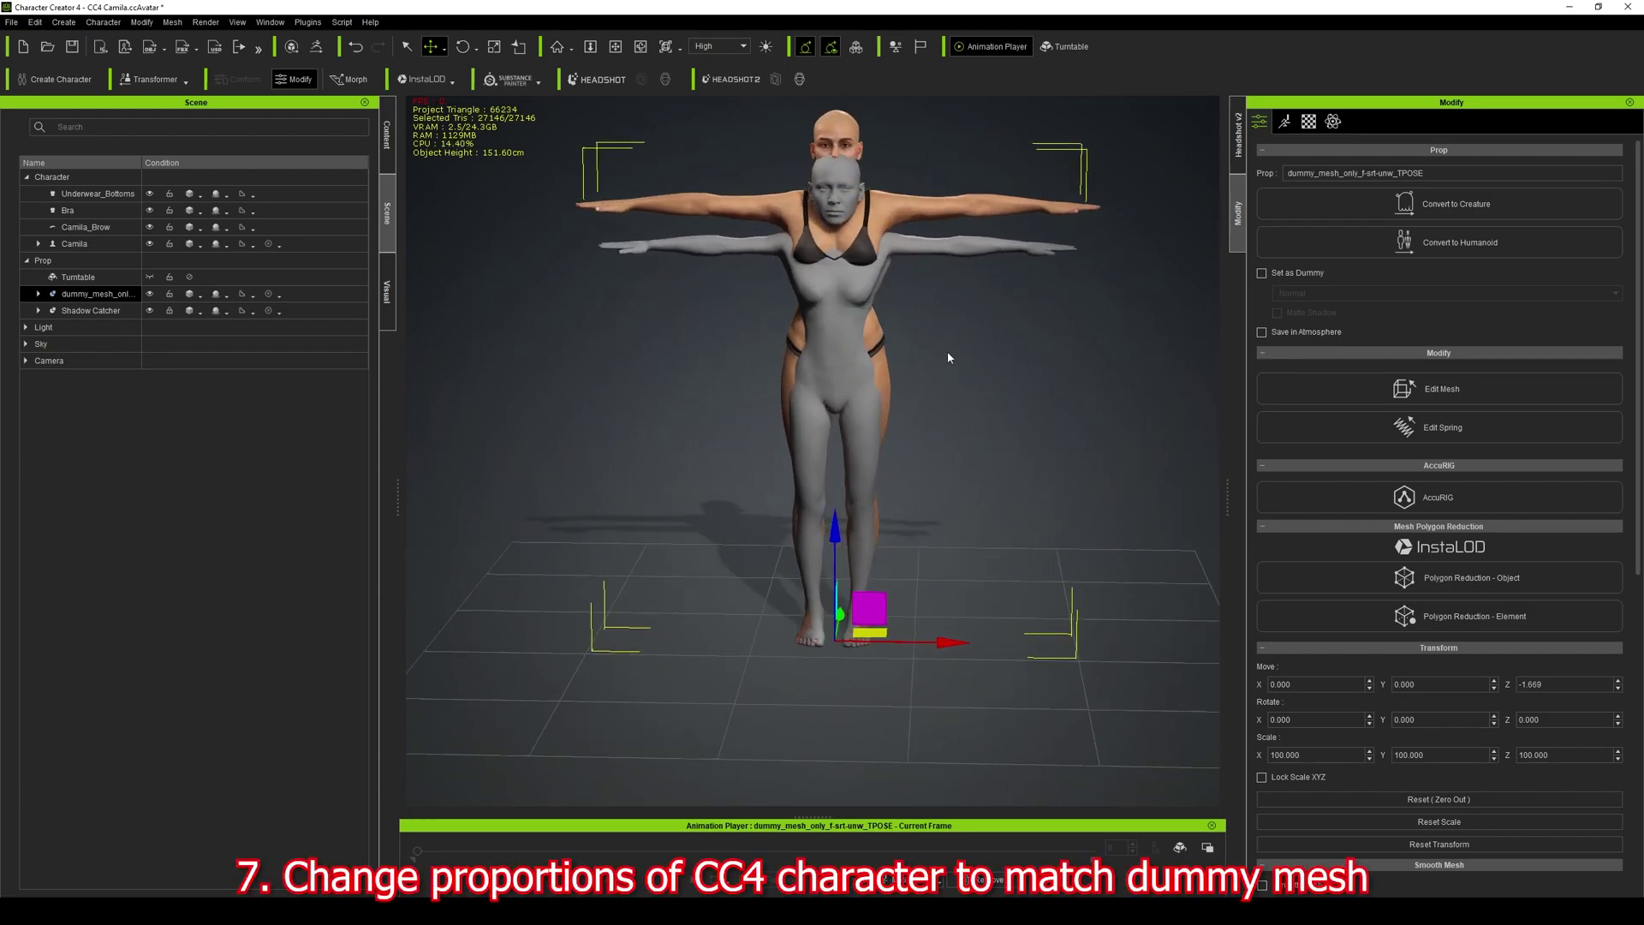
pyautogui.click(847, 137)
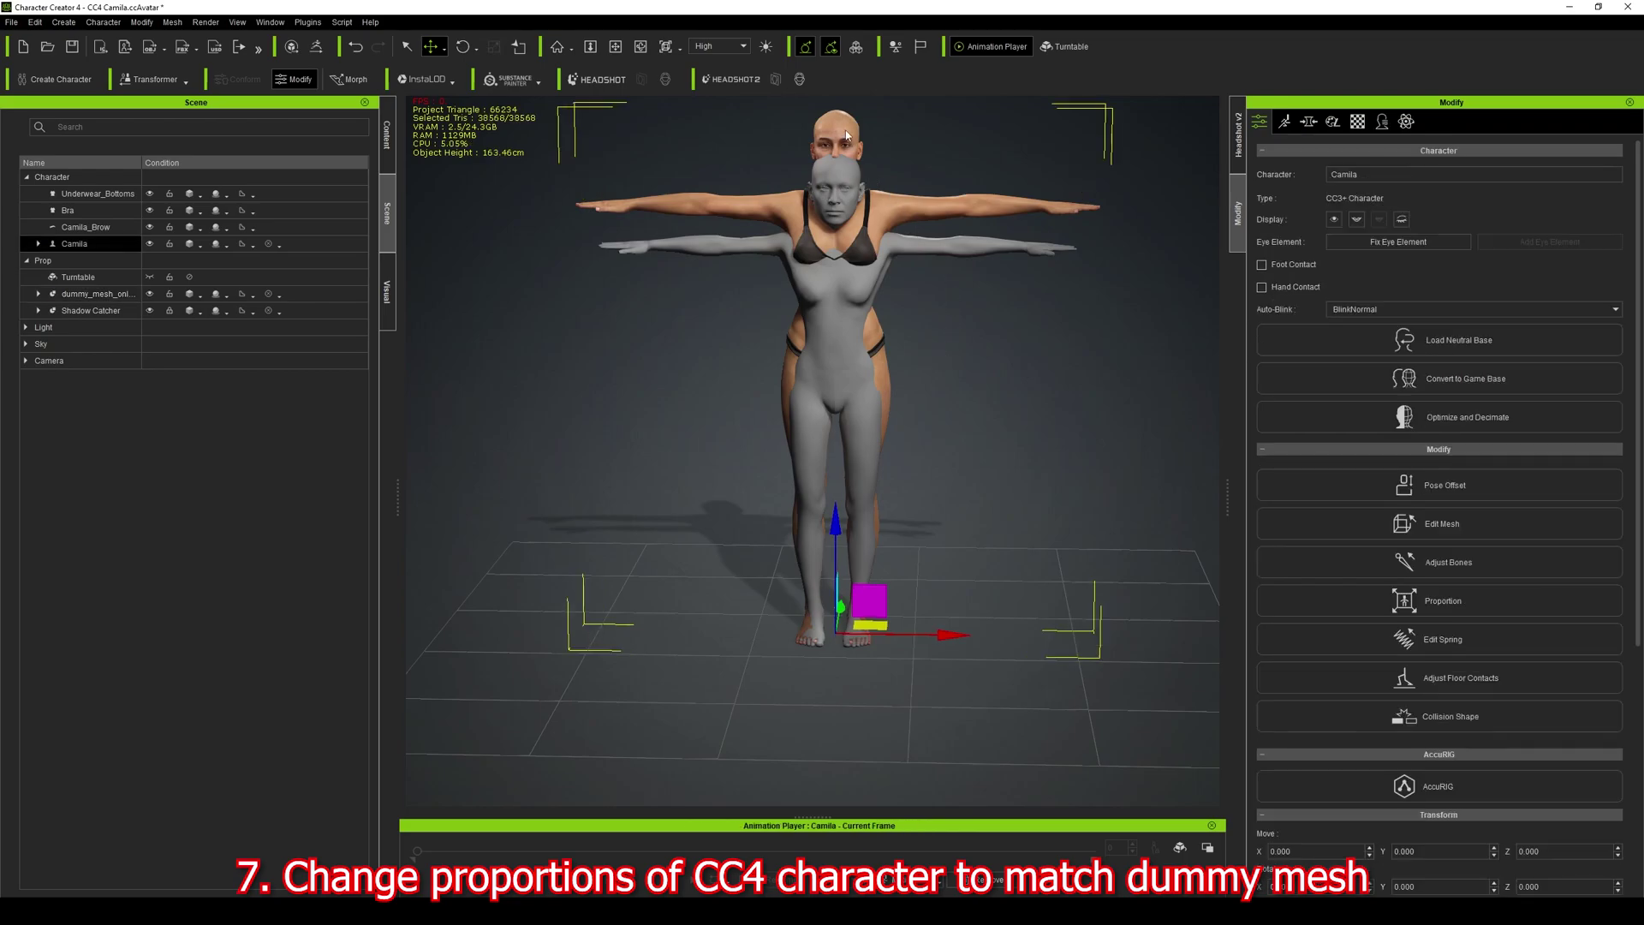
pyautogui.click(980, 246)
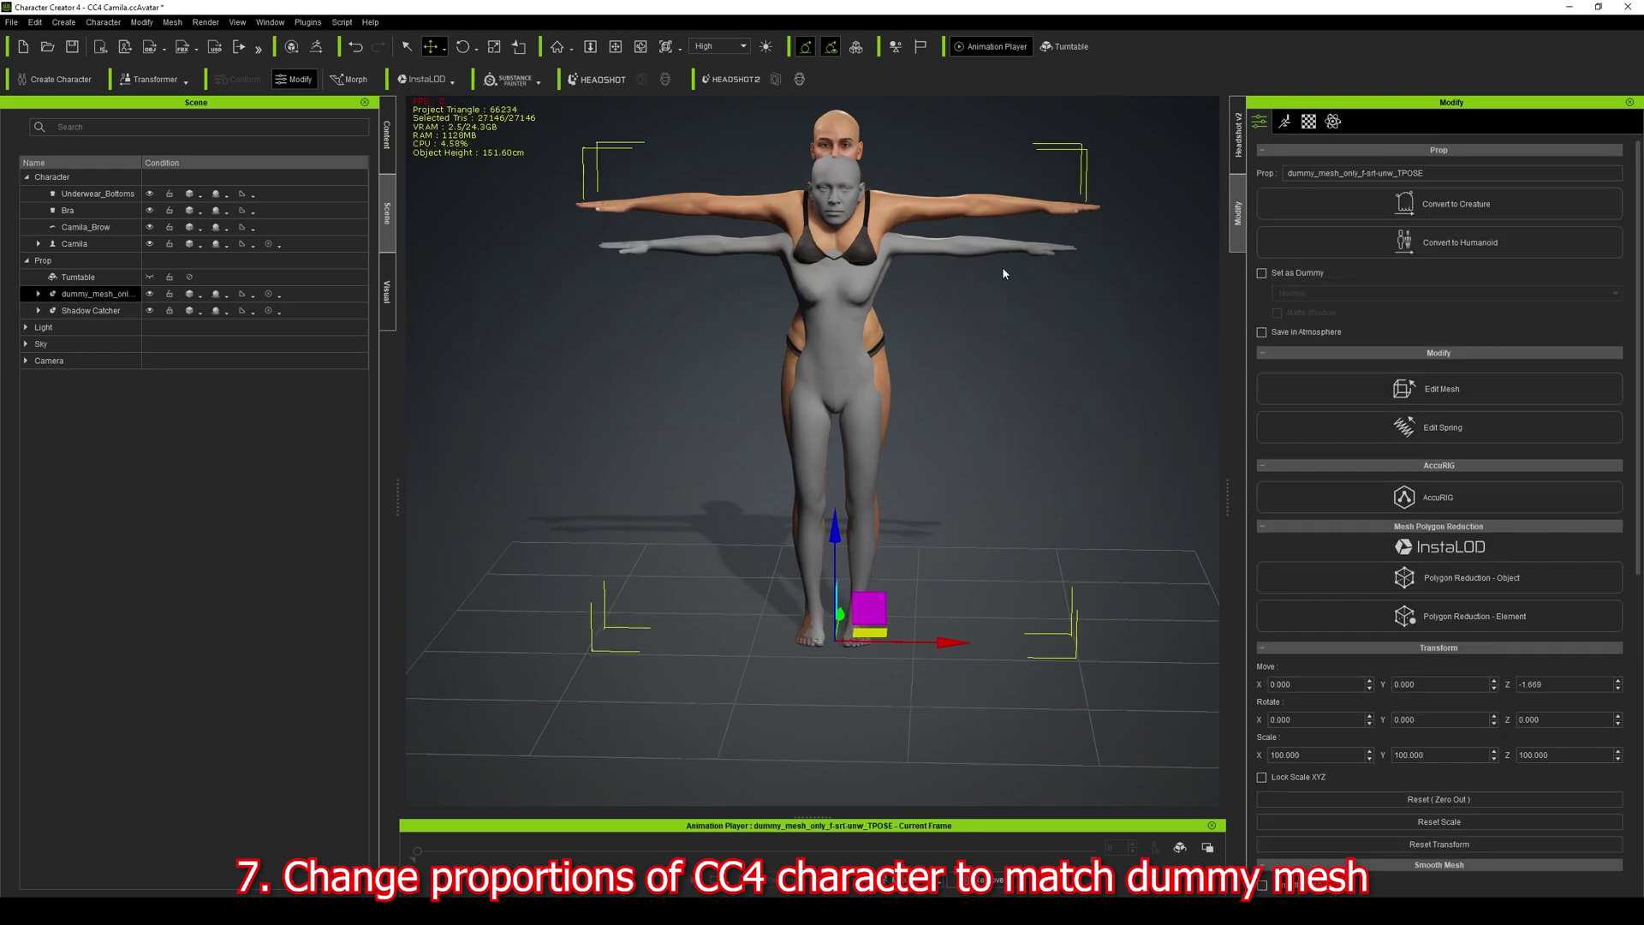
pyautogui.moveTo(953, 636); pyautogui.dragTo(1089, 642)
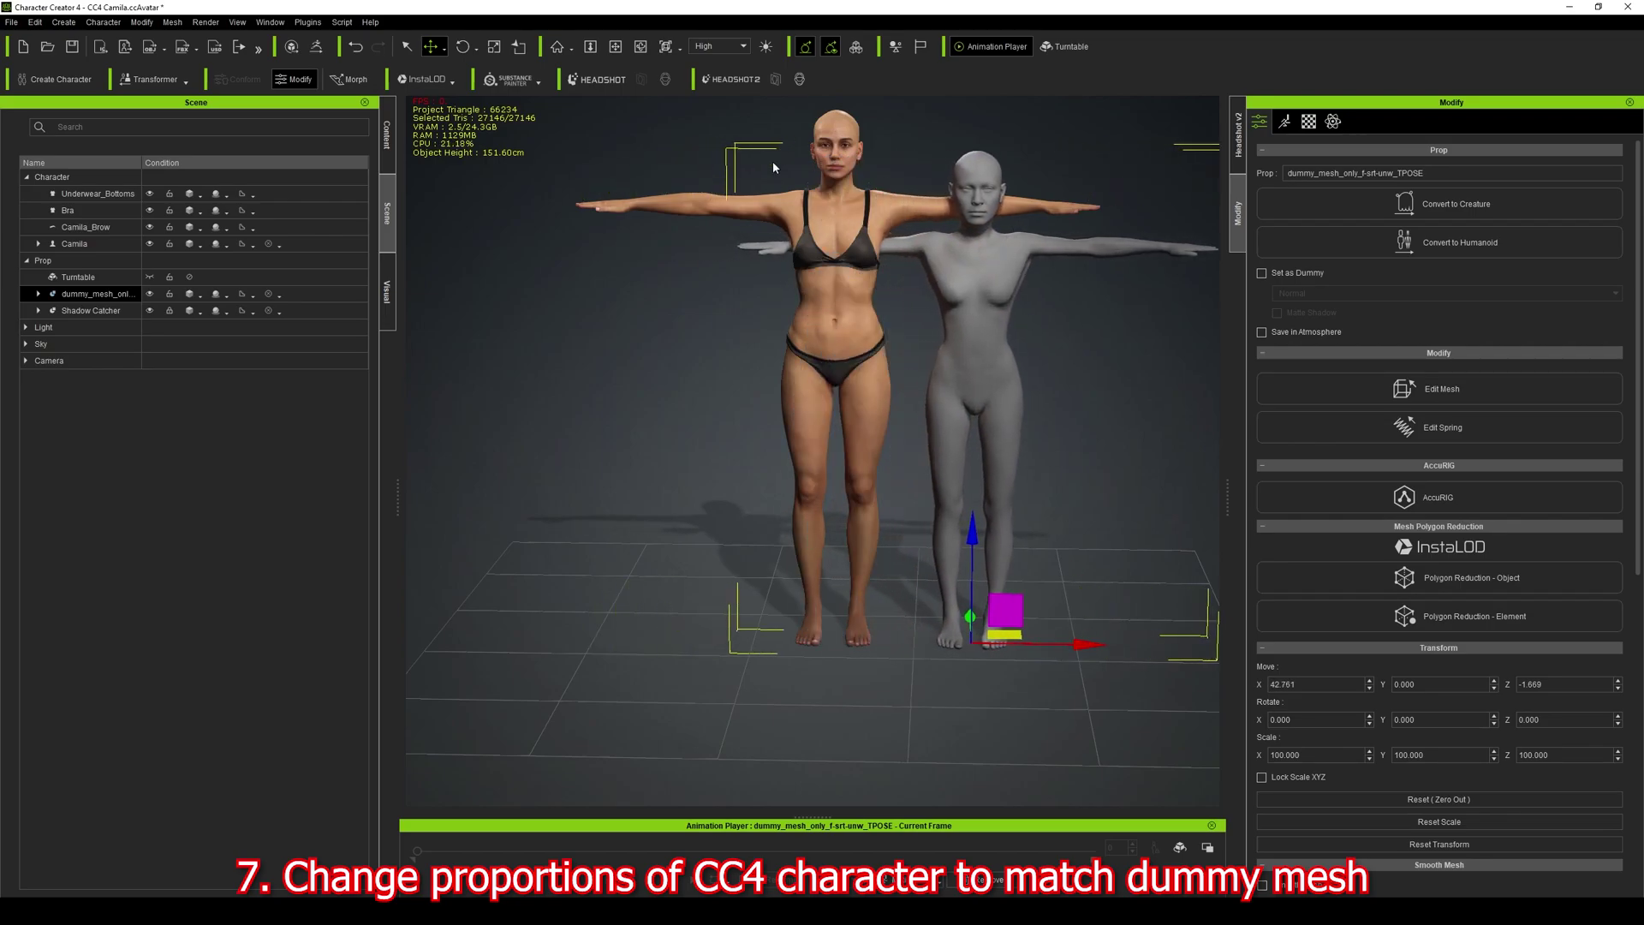
# Open Proportion editing for the Camila character and choose the Full Body bone type.
pyautogui.click(830, 208)
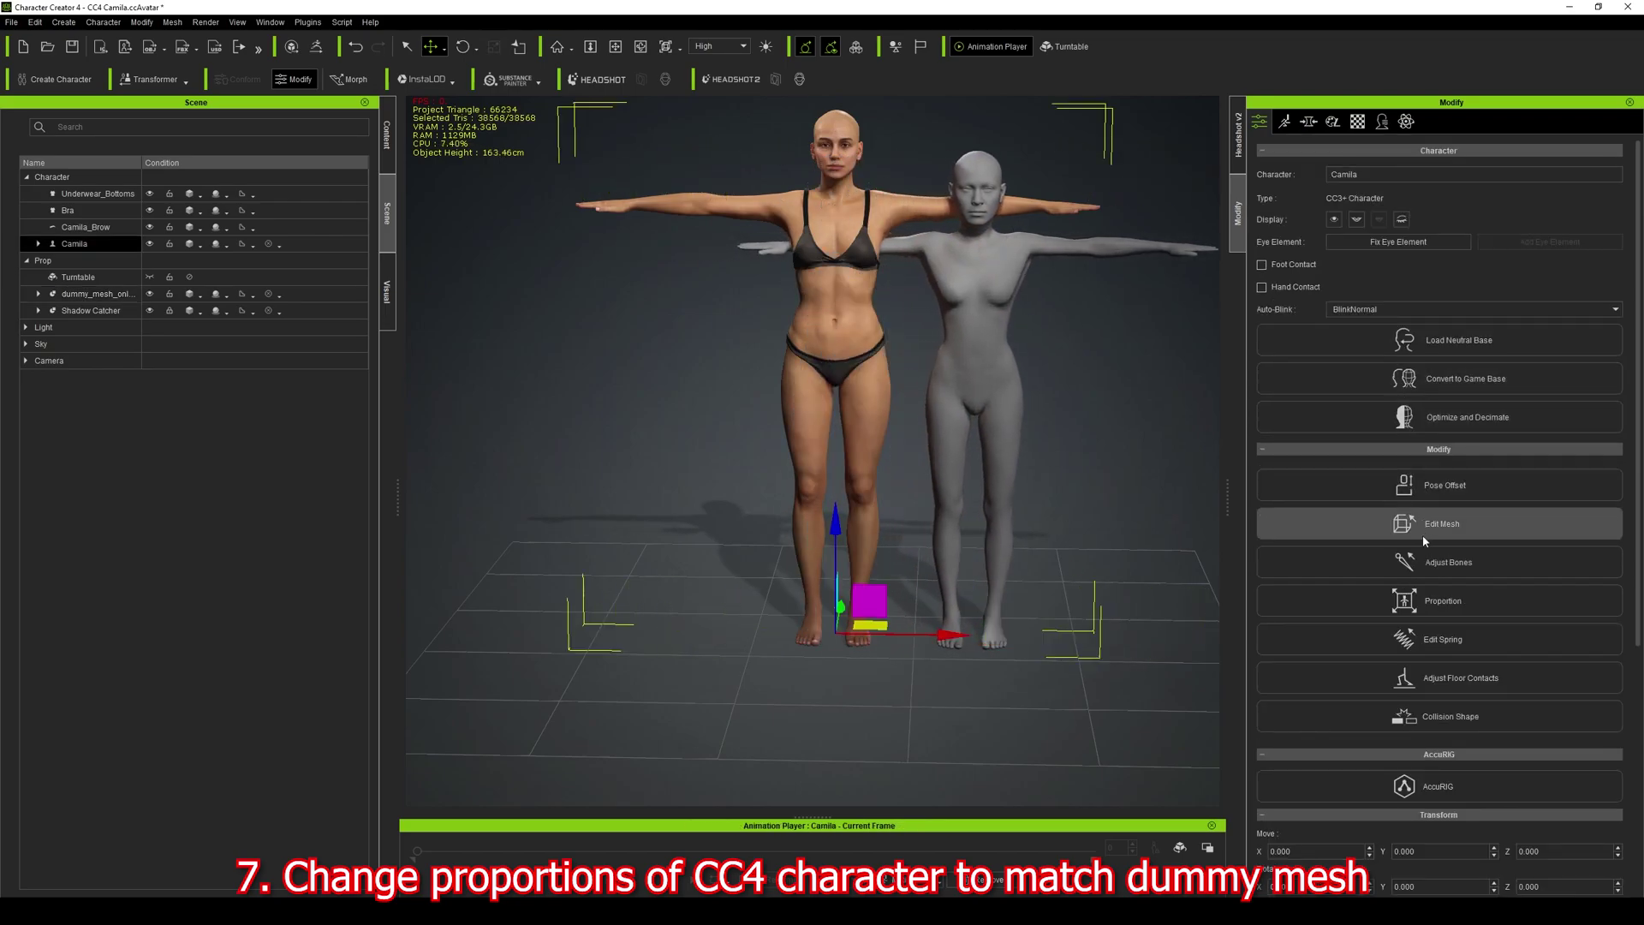
pyautogui.click(1453, 603)
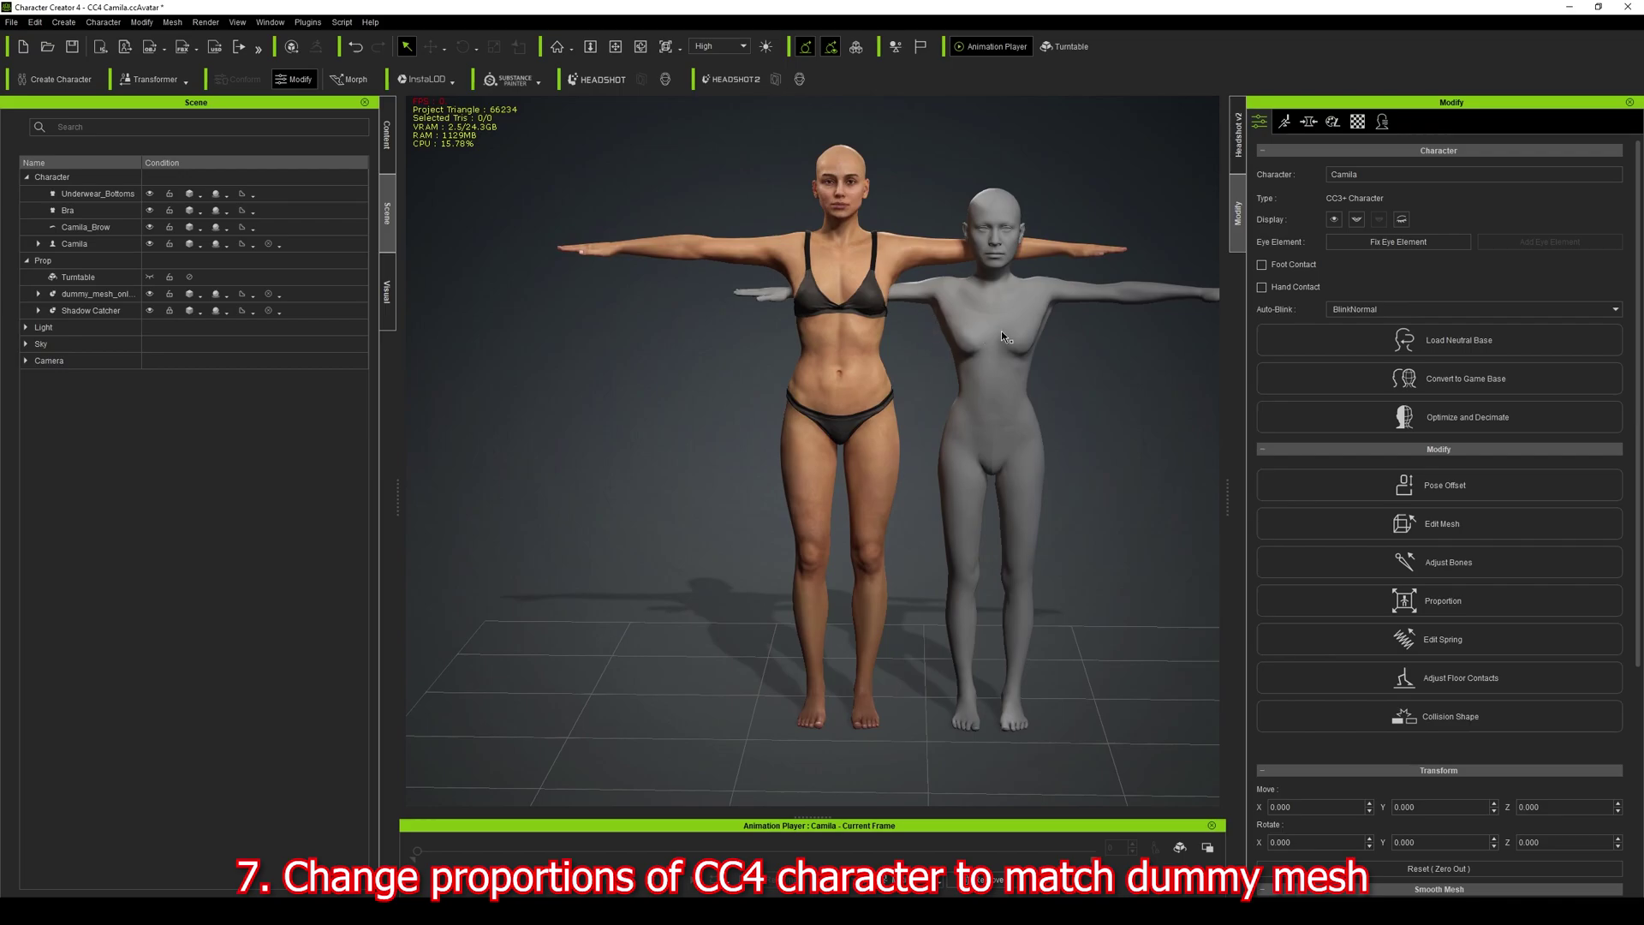
pyautogui.click(872, 329)
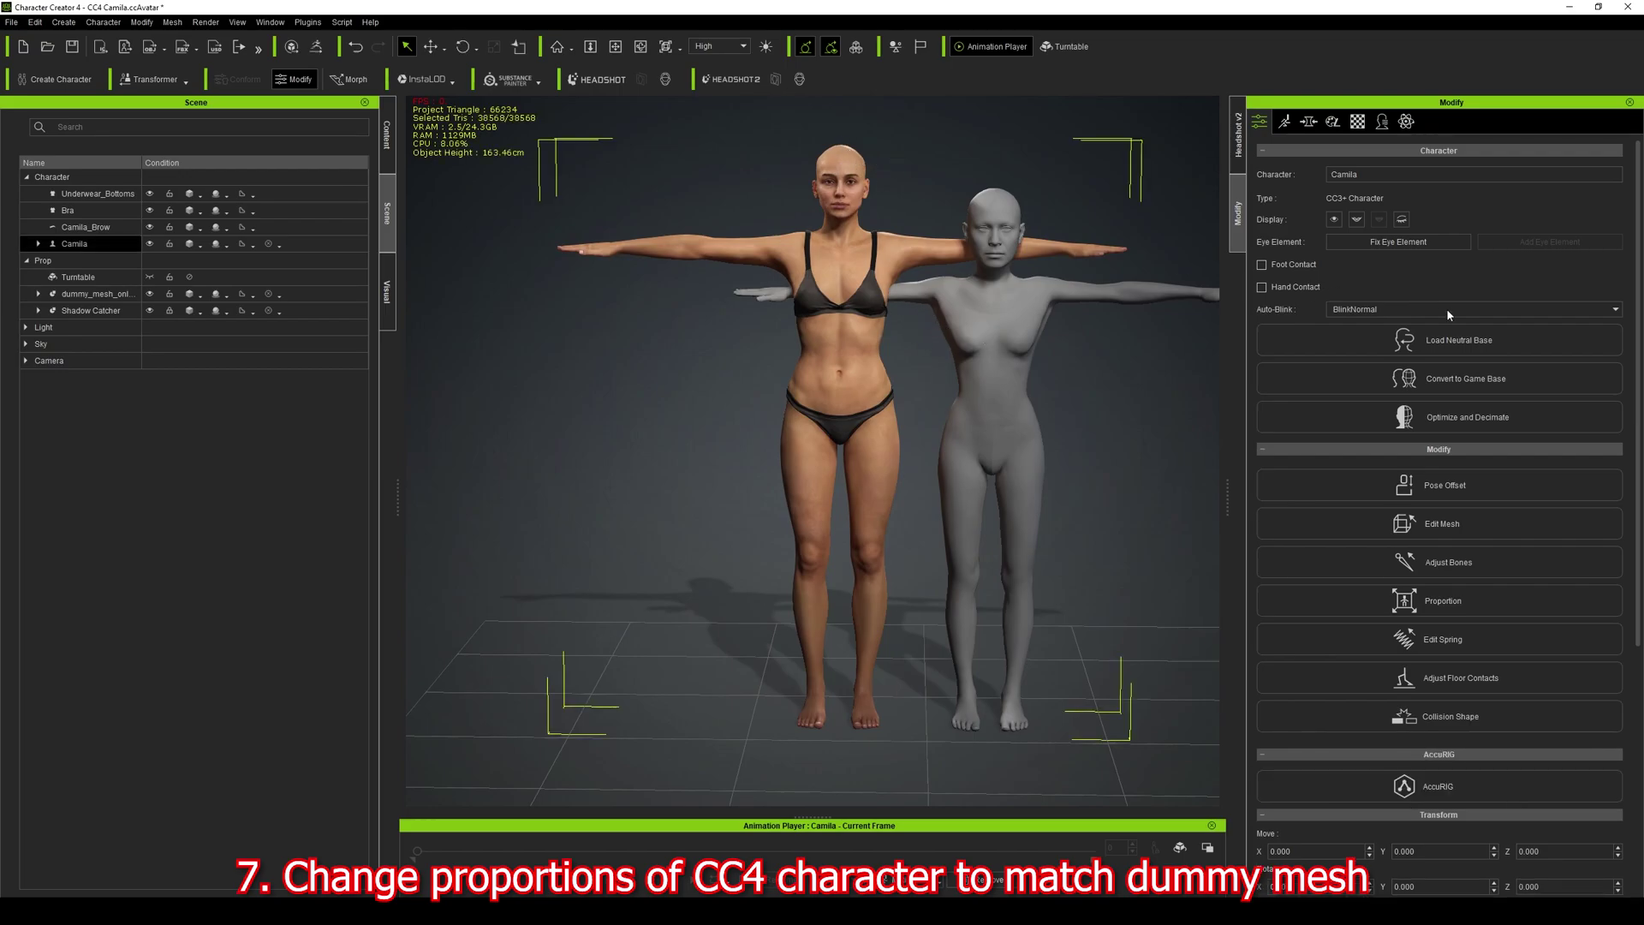
pyautogui.click(1470, 591)
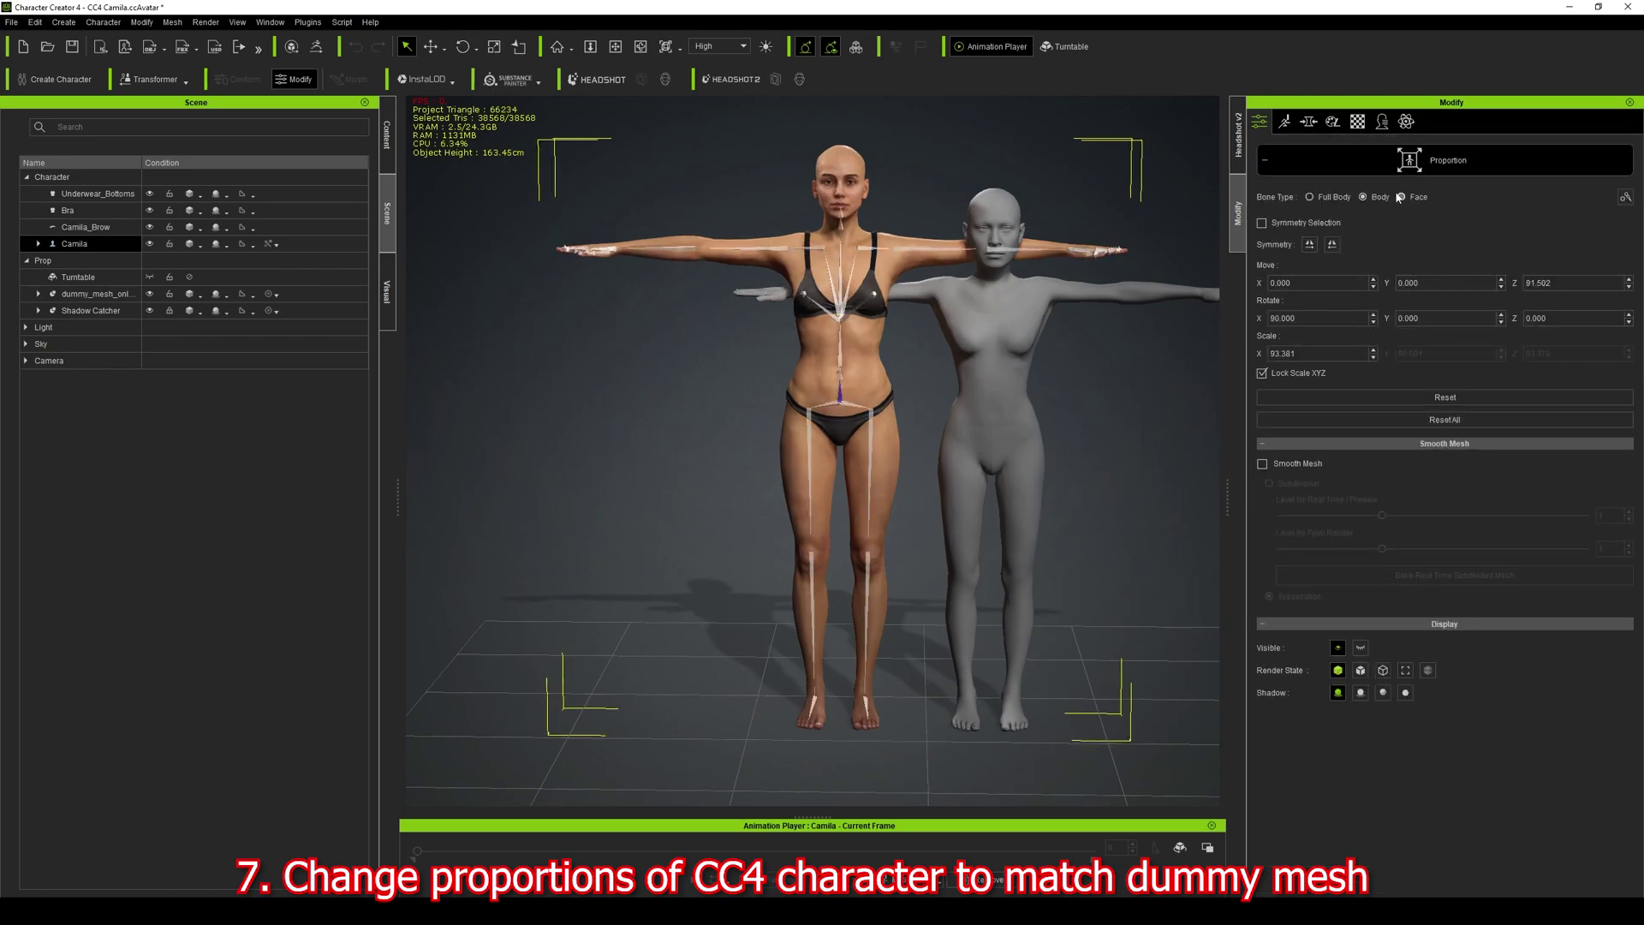
pyautogui.click(1317, 198)
# Try a full-body scale of 92 on Camila.
pyautogui.click(1309, 348)
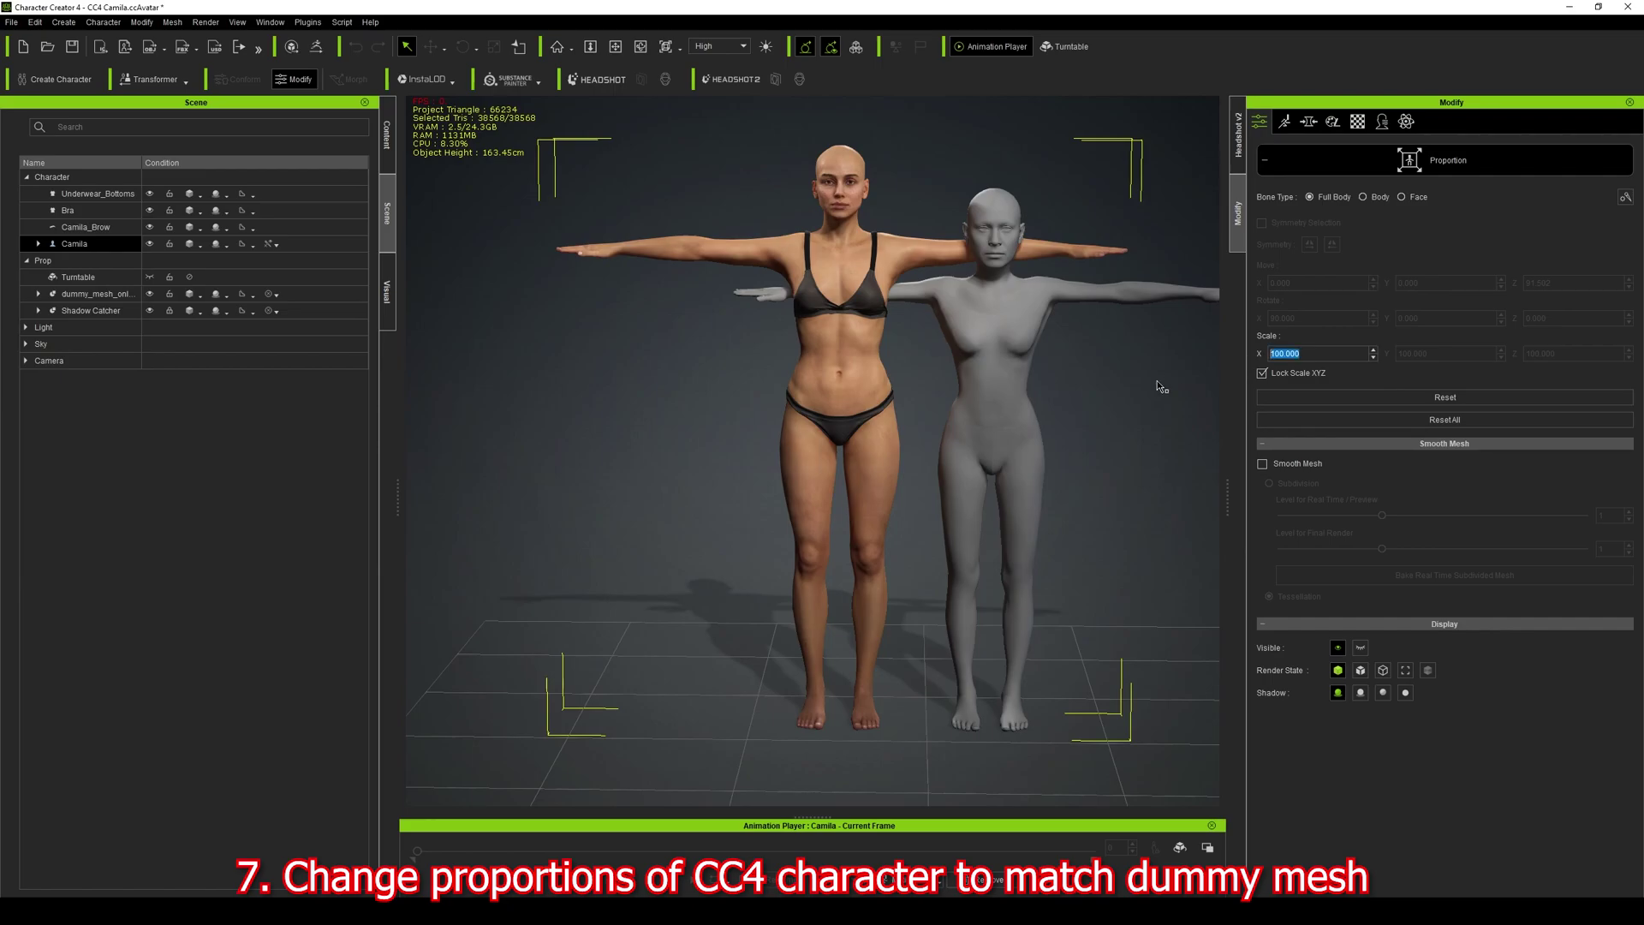
pyautogui.write('92')
pyautogui.press('Return')
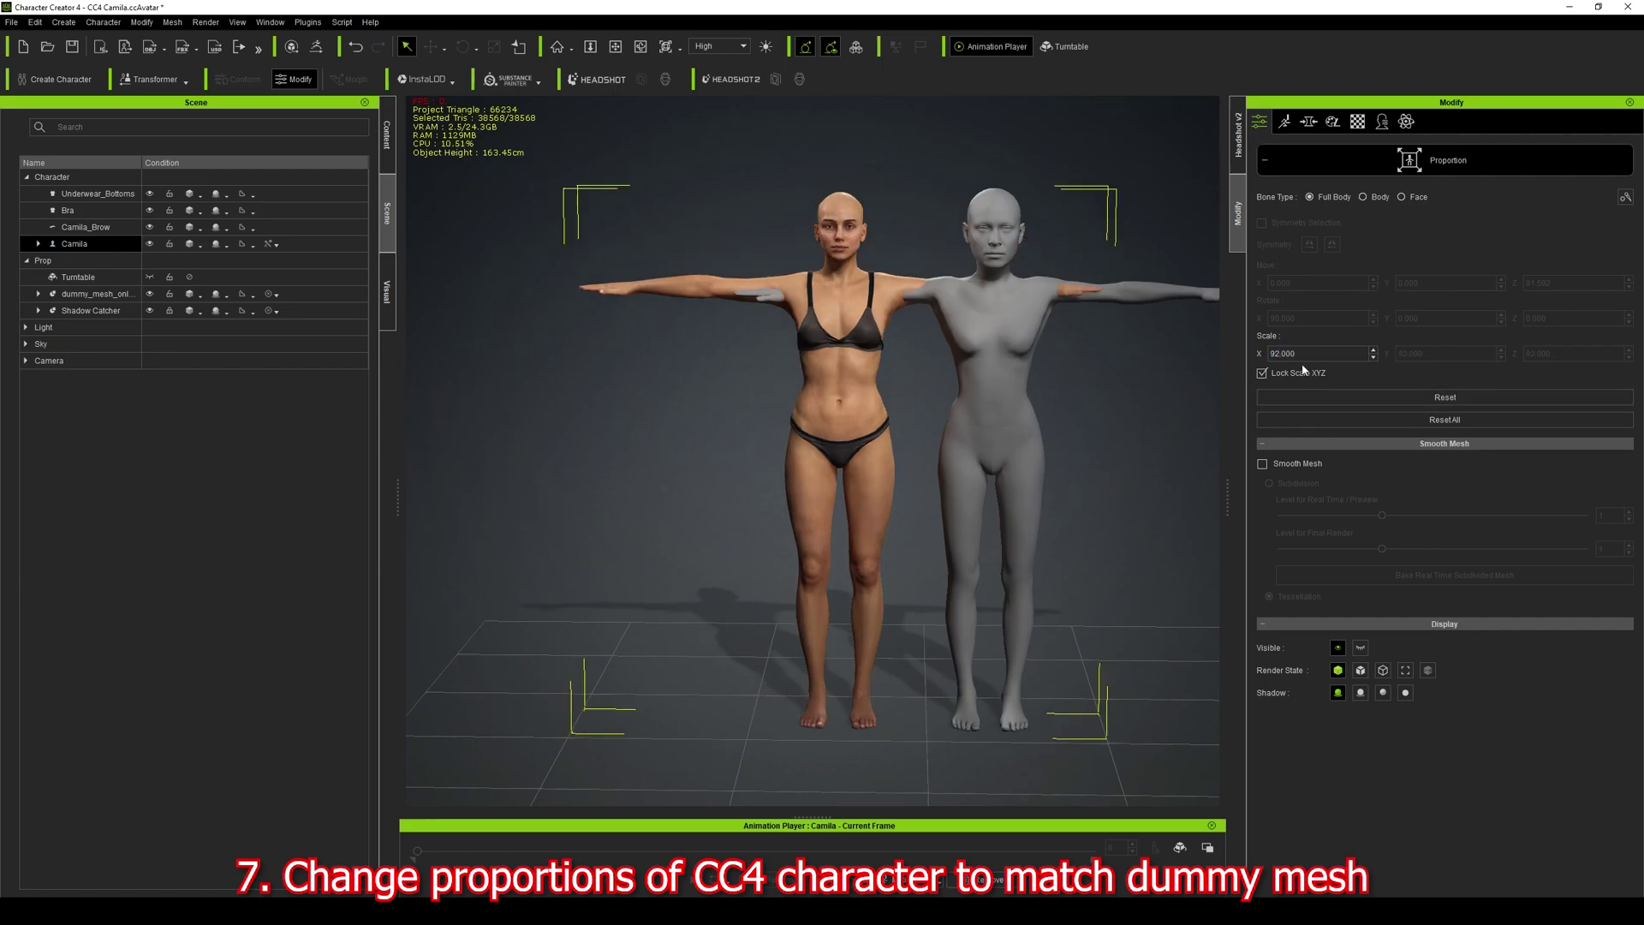
# Set Camila's full-body scale to 90 and compare her hips and legs with the dummy mesh.
pyautogui.scroll(4, 992, 495)
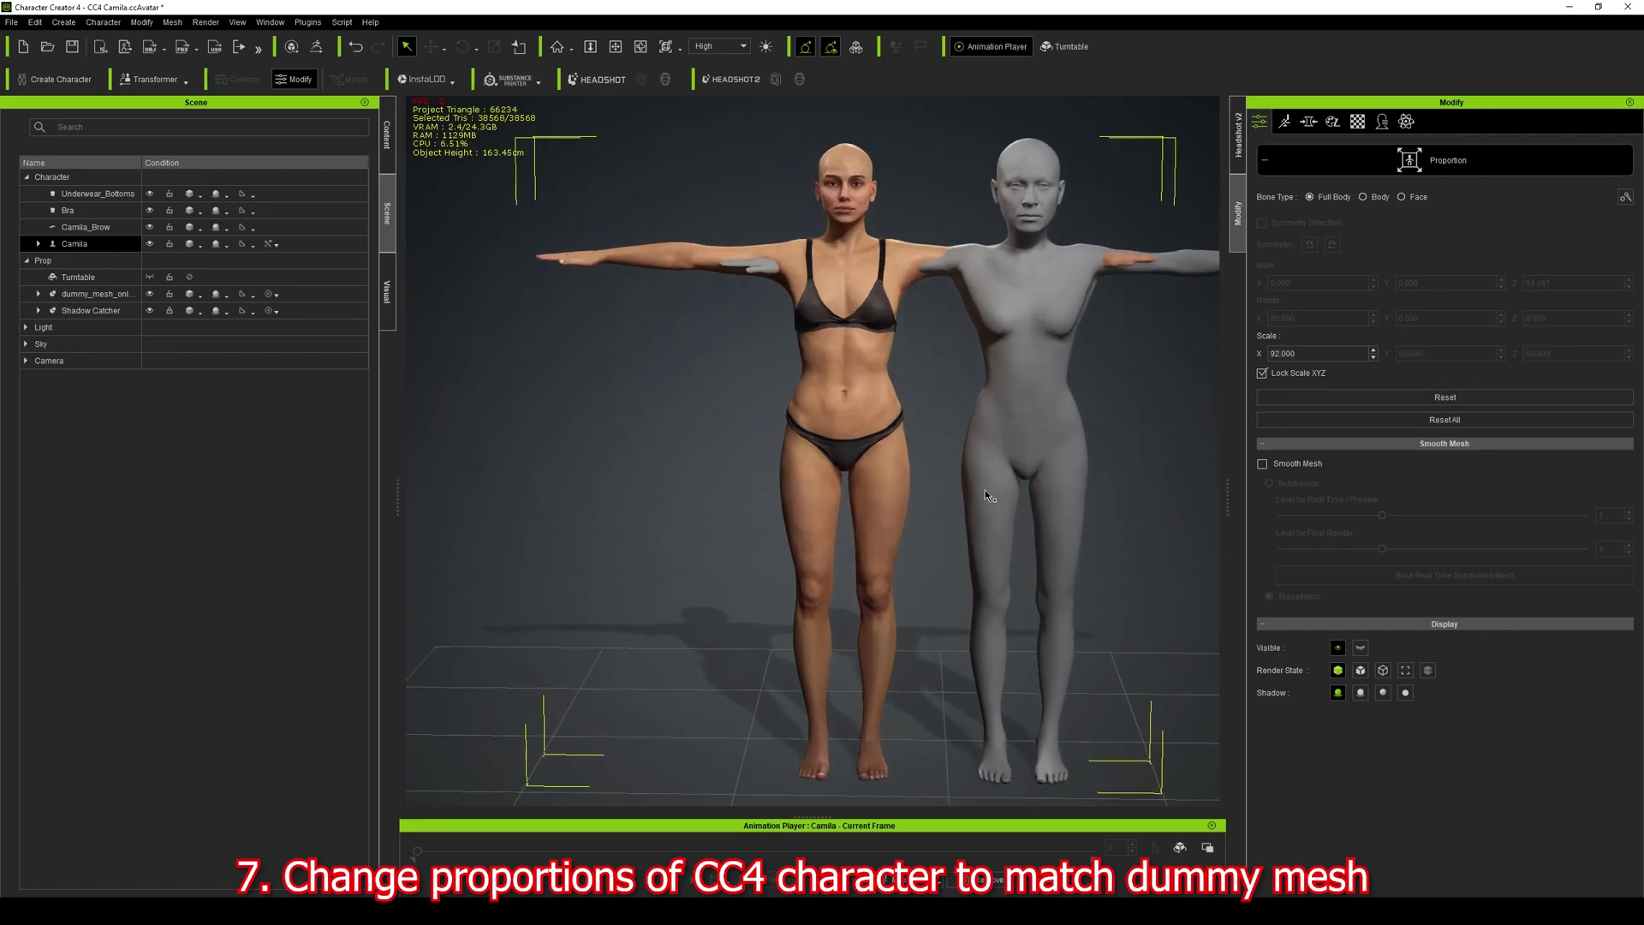
pyautogui.moveTo(990, 470); pyautogui.dragTo(992, 447, button='right')
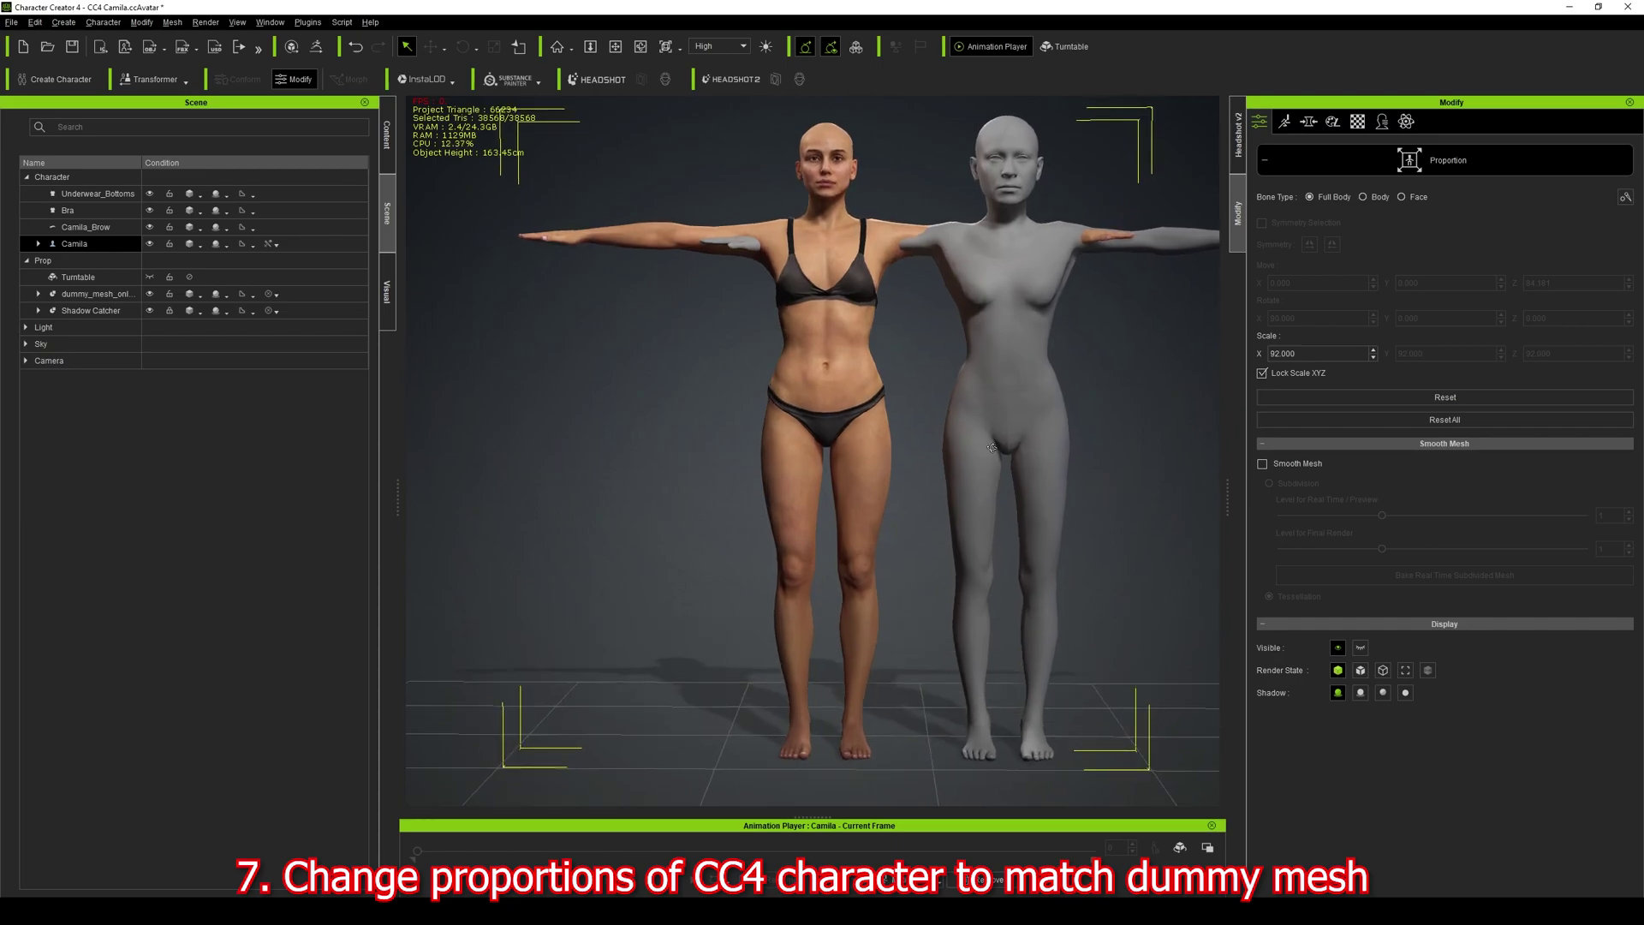
pyautogui.click(1298, 353)
pyautogui.write('90')
pyautogui.press('Return')
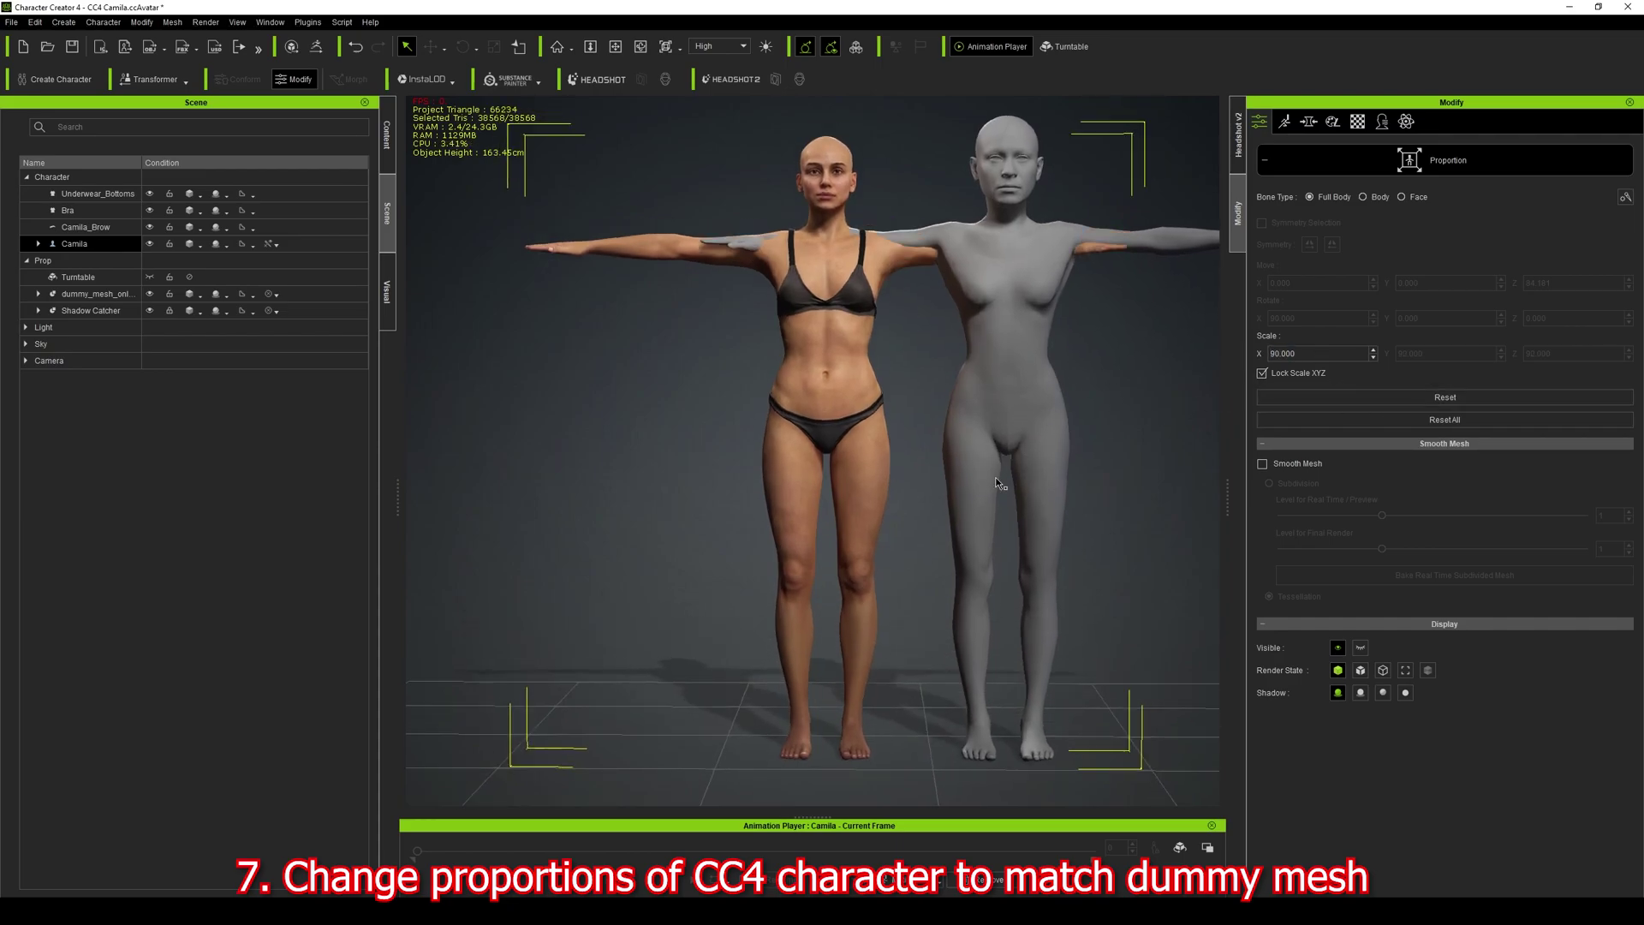
pyautogui.scroll(4, 1091, 465)
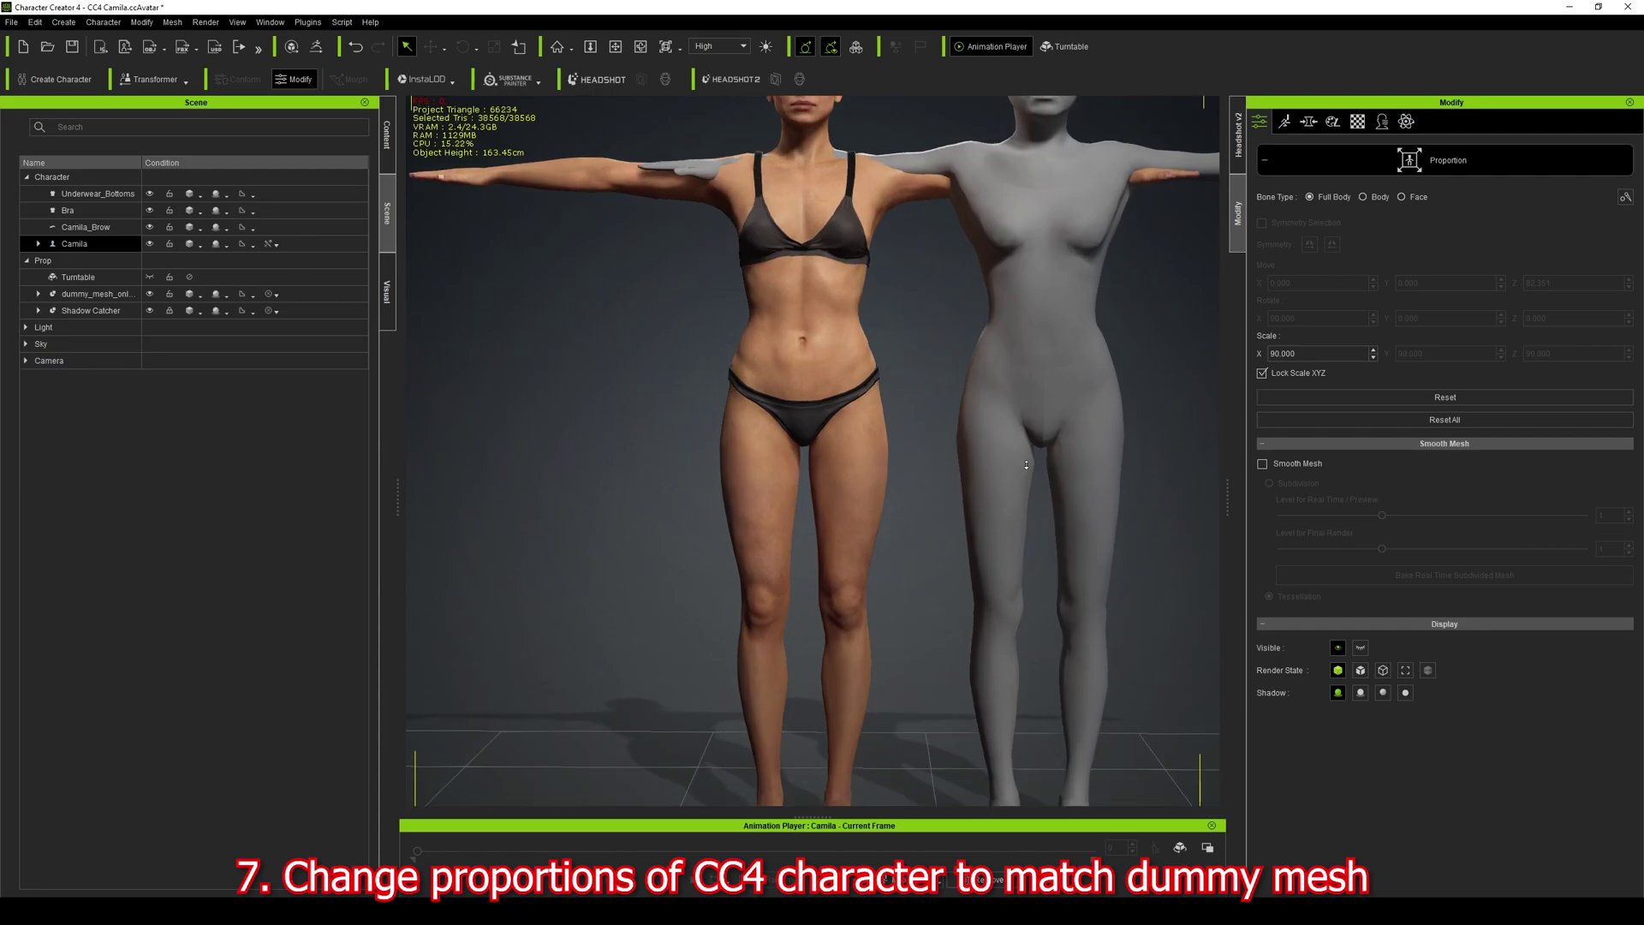
pyautogui.scroll(4, 1019, 449)
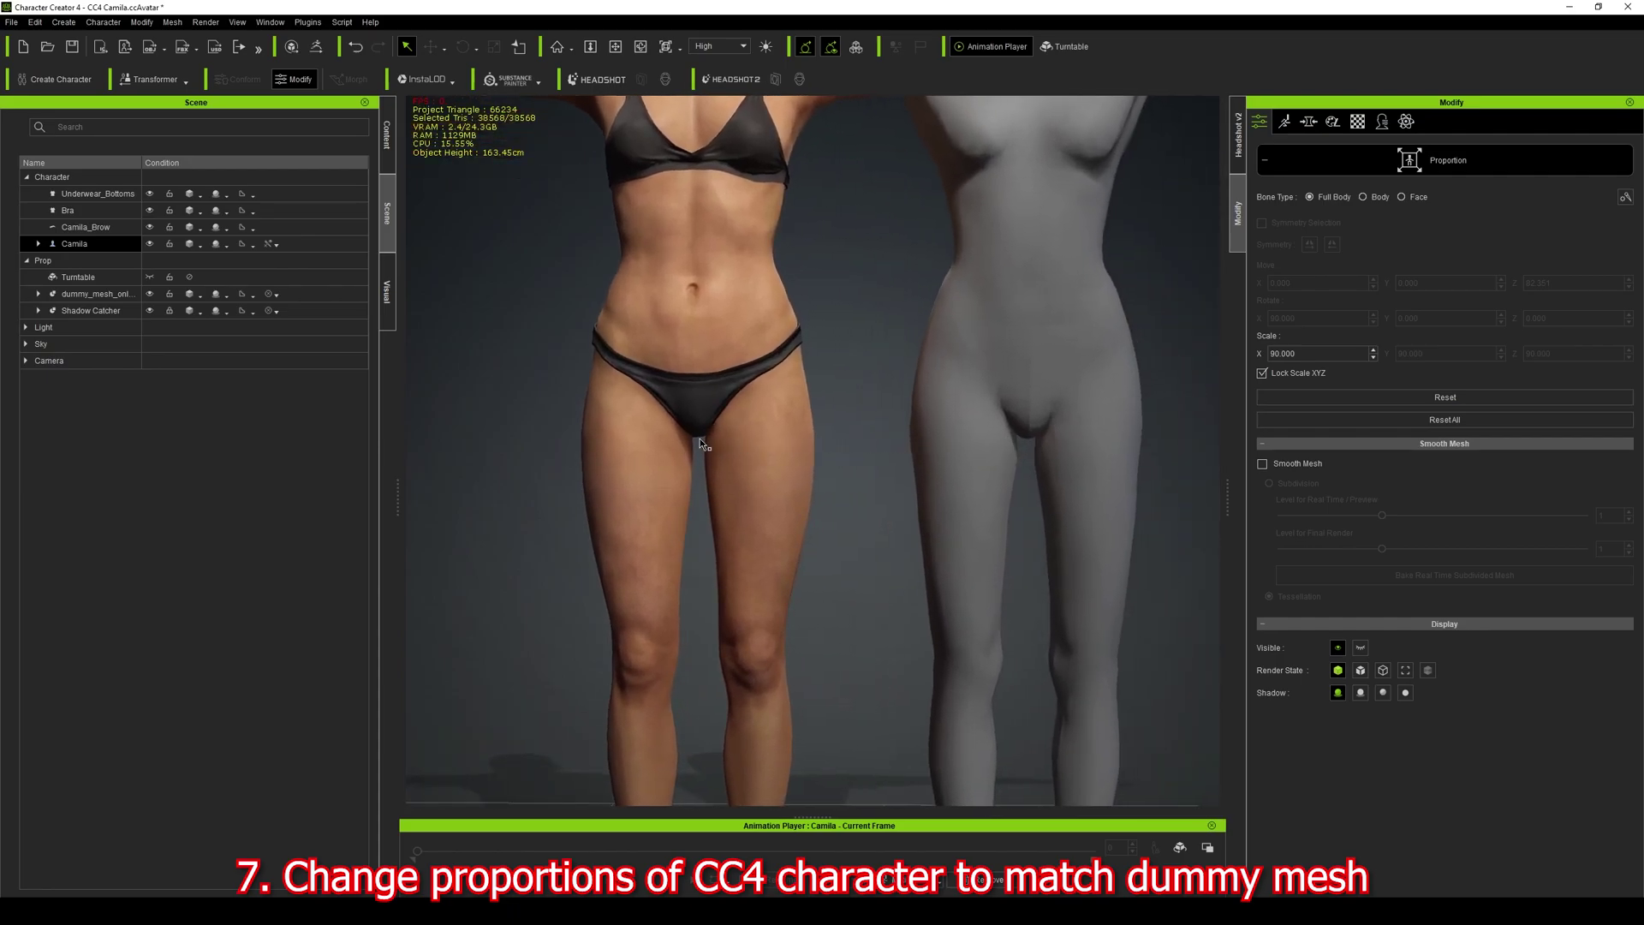
# Set Camila's full-body scale to 91 and compare the whole figure with the dummy mesh.
pyautogui.moveTo(1298, 354); pyautogui.dragTo(1197, 343)
pyautogui.write('90.5')
pyautogui.press('Return')
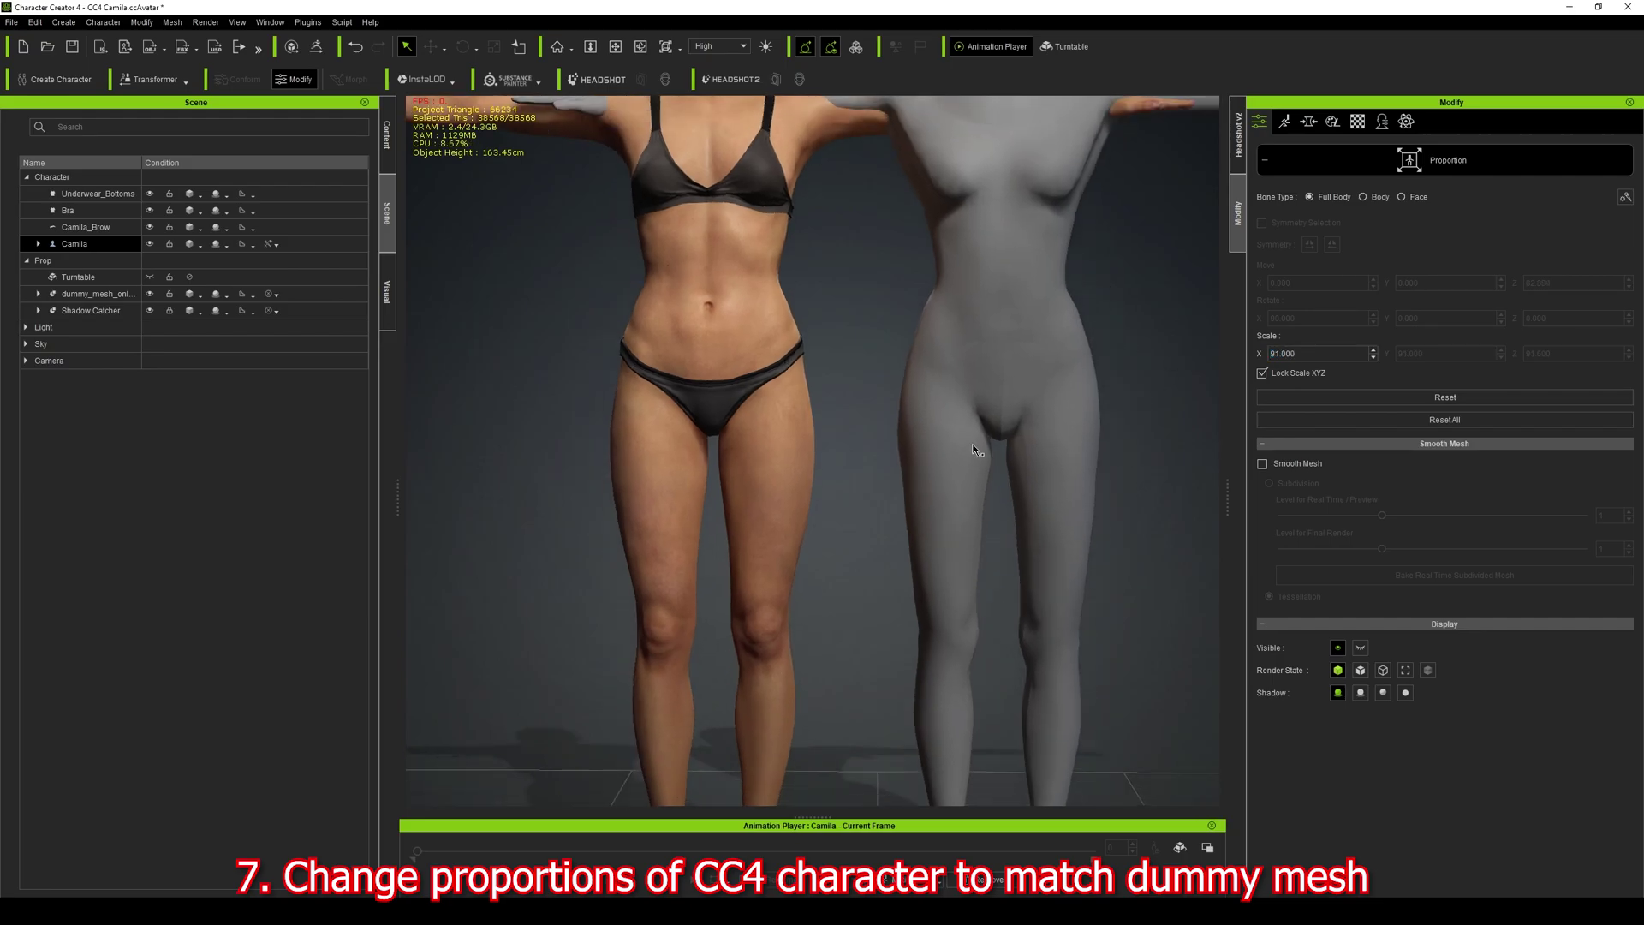
pyautogui.scroll(-6, 980, 451)
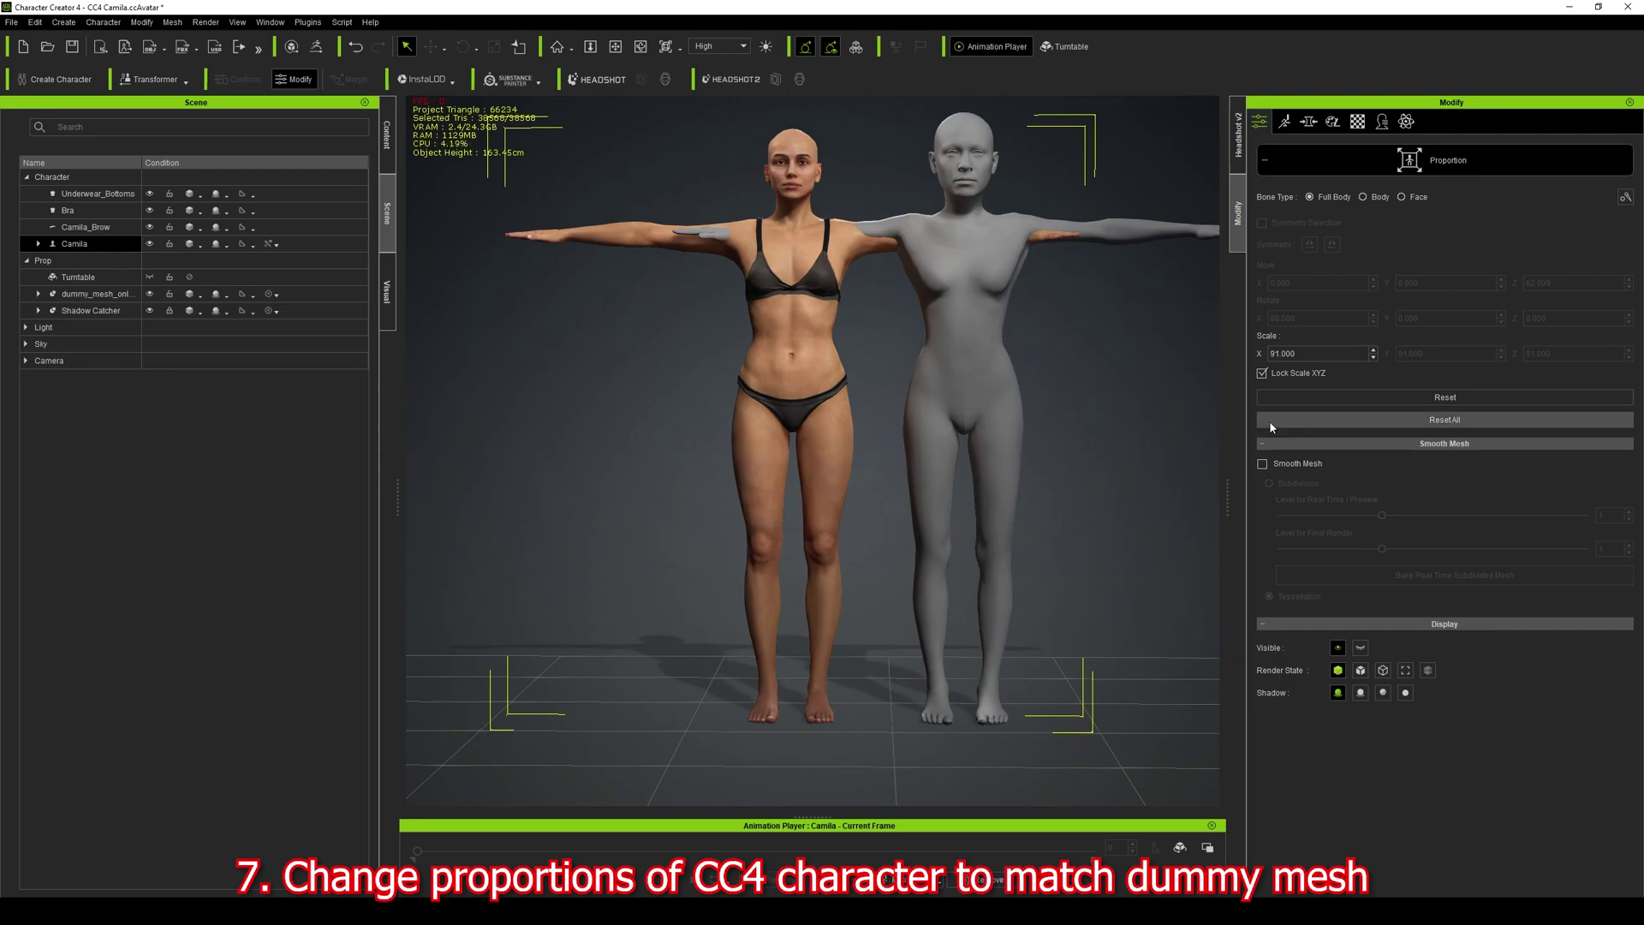
# Leave Proportion editing and set the dummy mesh's X position to 0 so it overlaps Camila.
pyautogui.click(1452, 156)
pyautogui.click(973, 346)
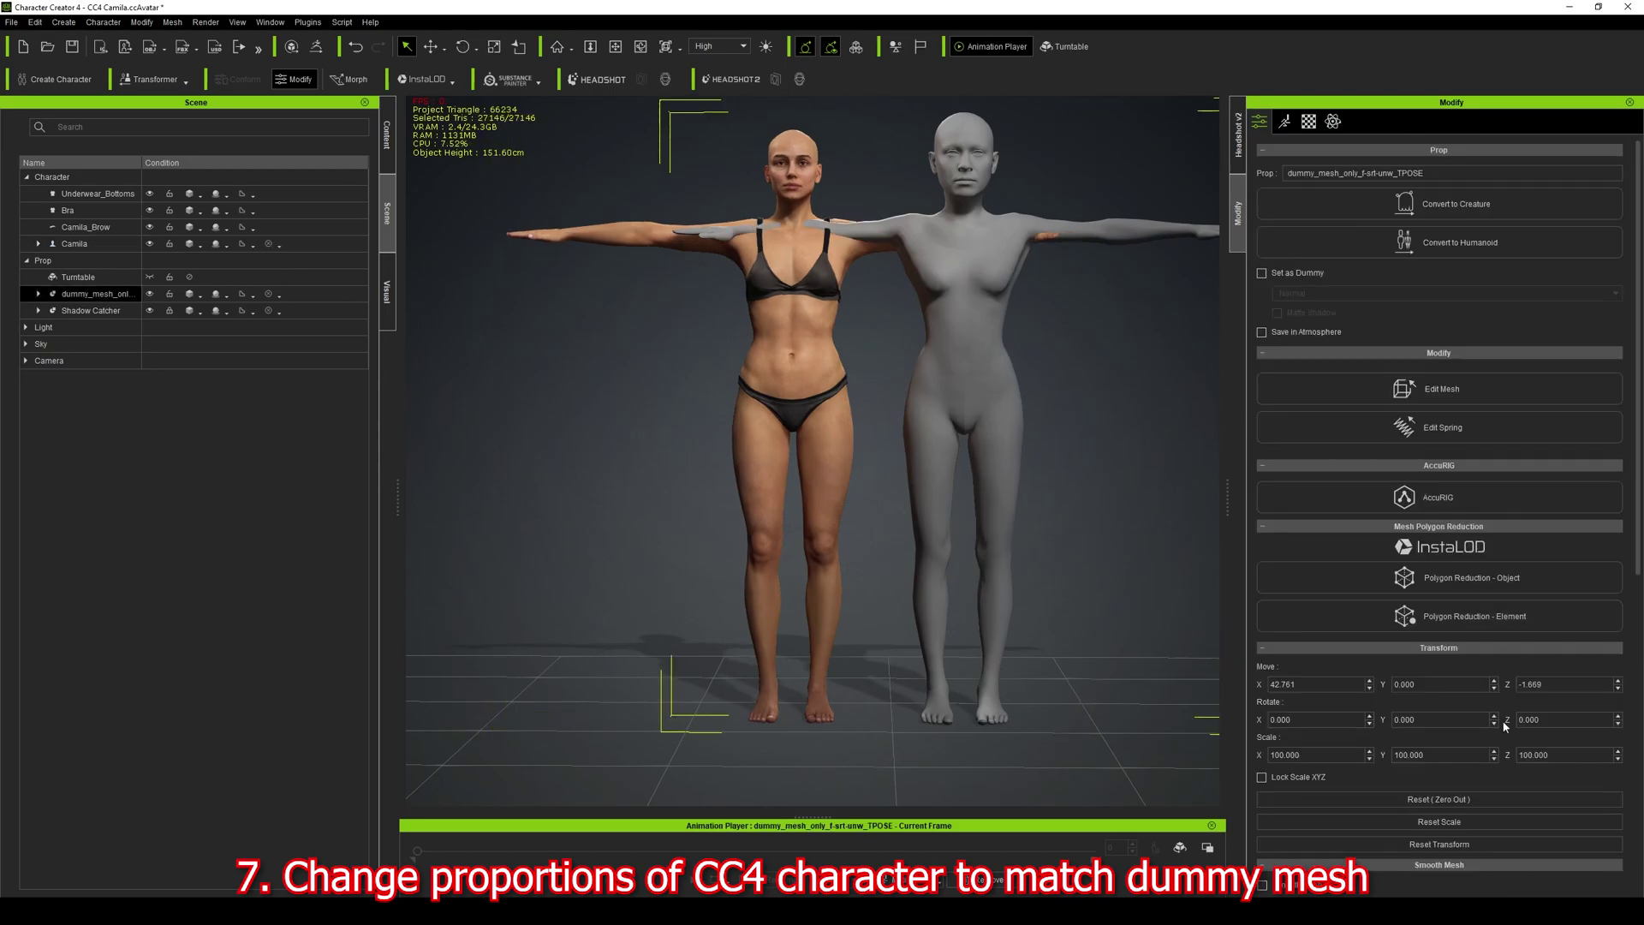
pyautogui.moveTo(1299, 684); pyautogui.dragTo(1205, 691)
pyautogui.write('0')
pyautogui.press('Return')
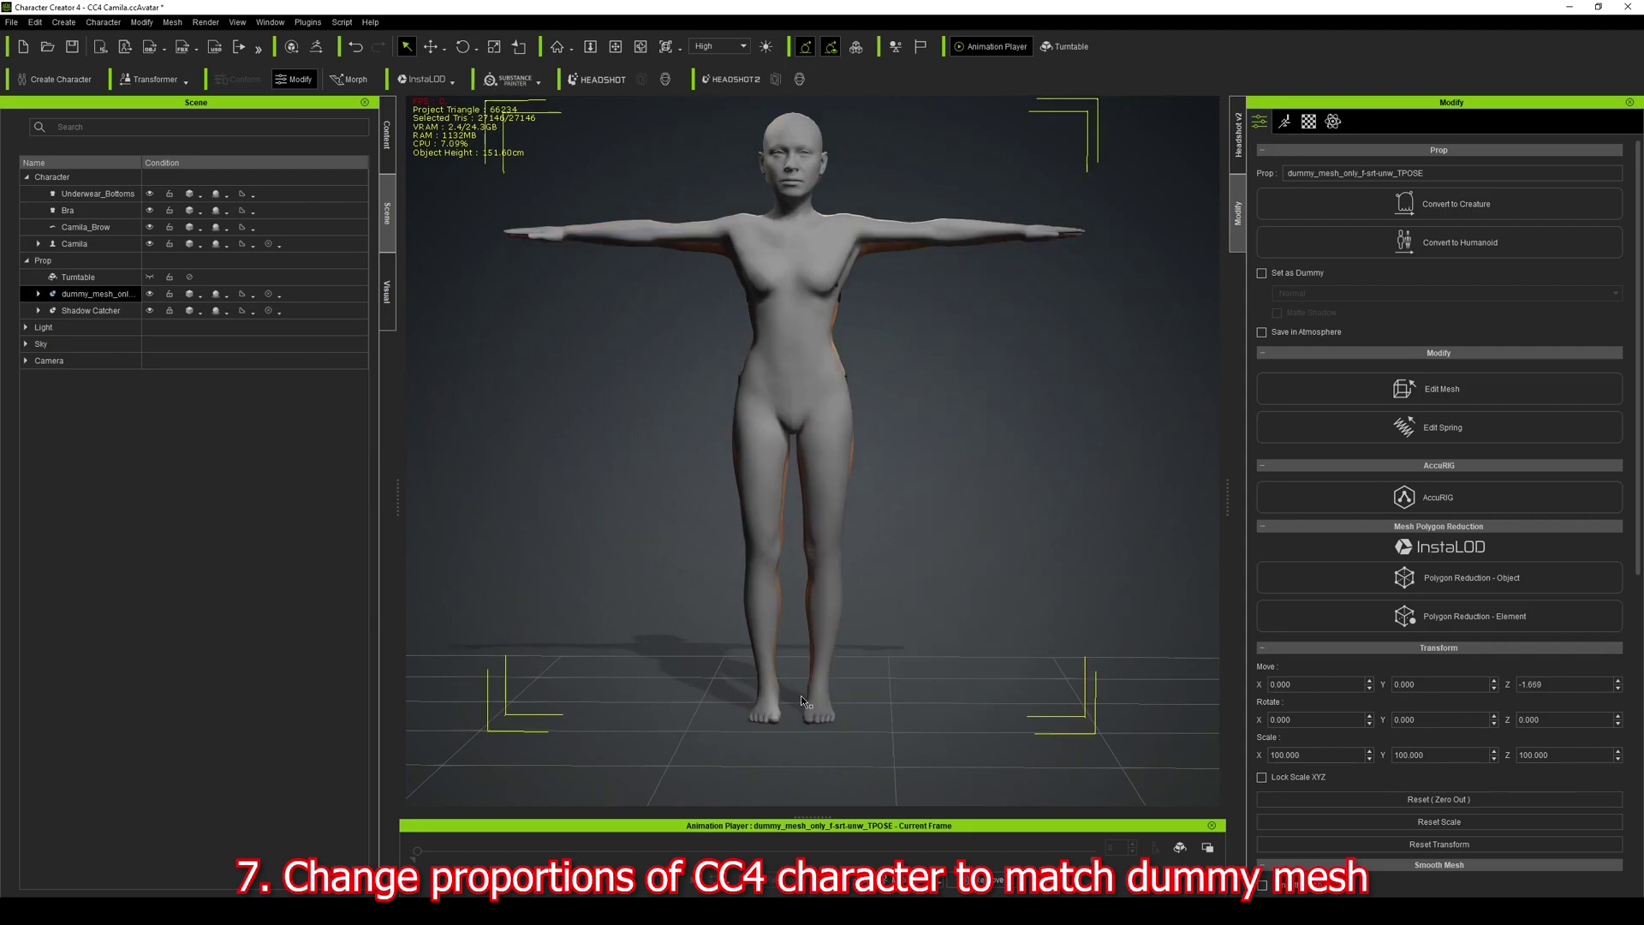
# Move the dummy mesh to about X 27.4, Y 2.6 and compare its head and shoulders with Camila's.
pyautogui.moveTo(942, 513); pyautogui.dragTo(754, 514, button='right')
pyautogui.press('w')
pyautogui.moveTo(887, 725); pyautogui.dragTo(897, 725)
pyautogui.moveTo(754, 514); pyautogui.dragTo(942, 514, button='right')
pyautogui.moveTo(895, 727); pyautogui.dragTo(1006, 725)
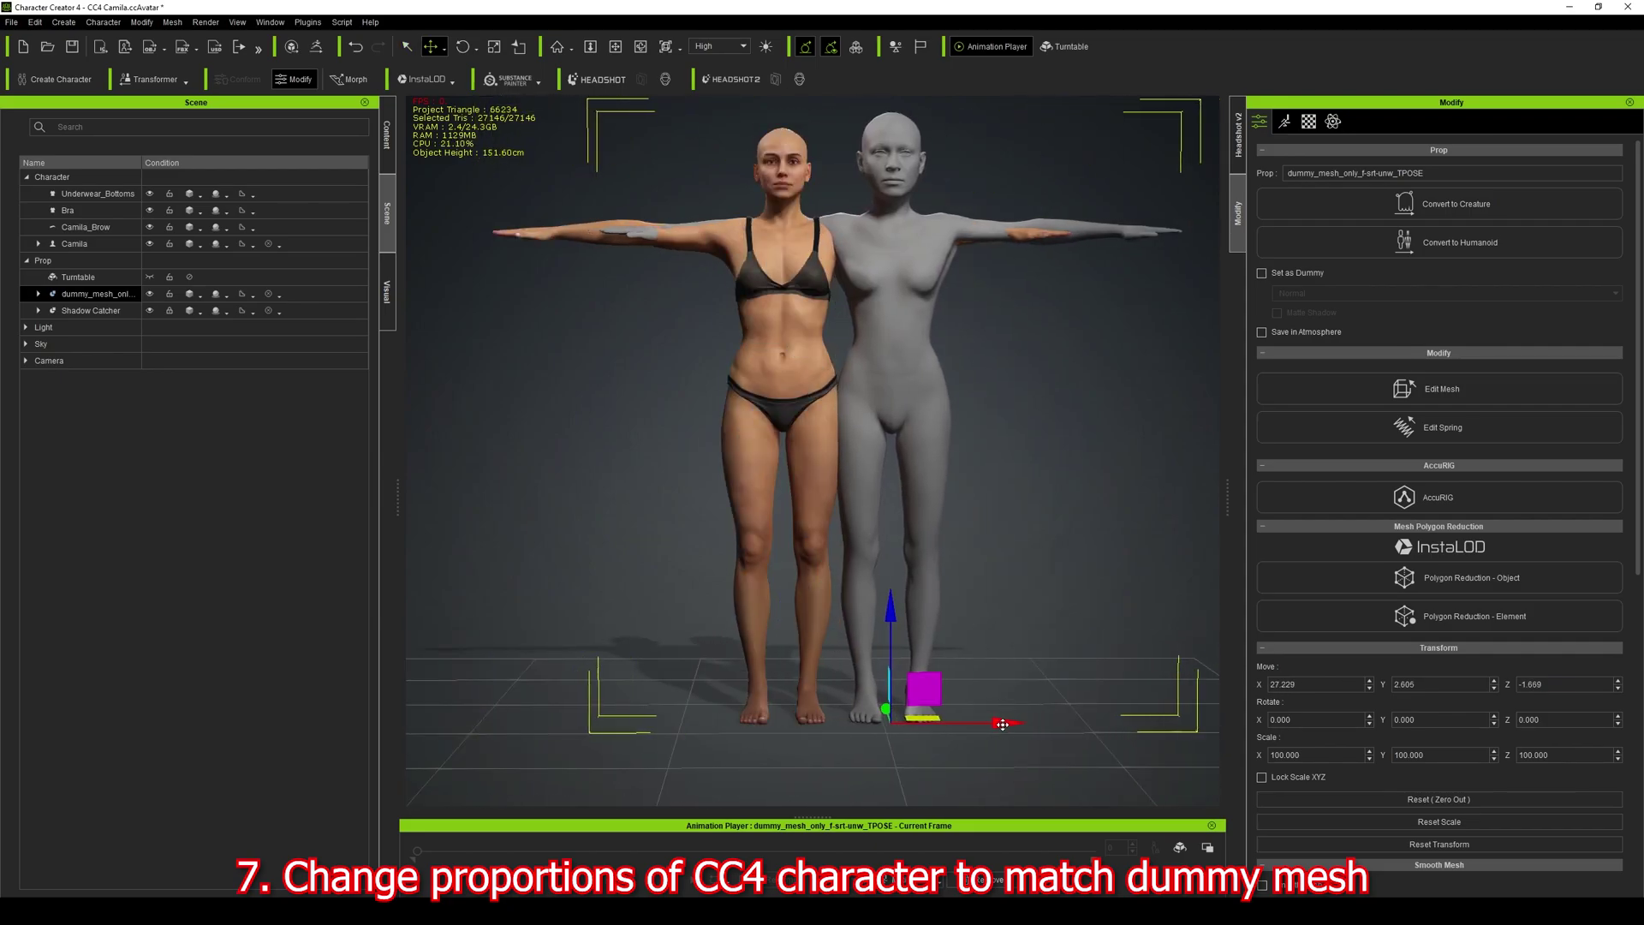
pyautogui.scroll(5, 994, 439)
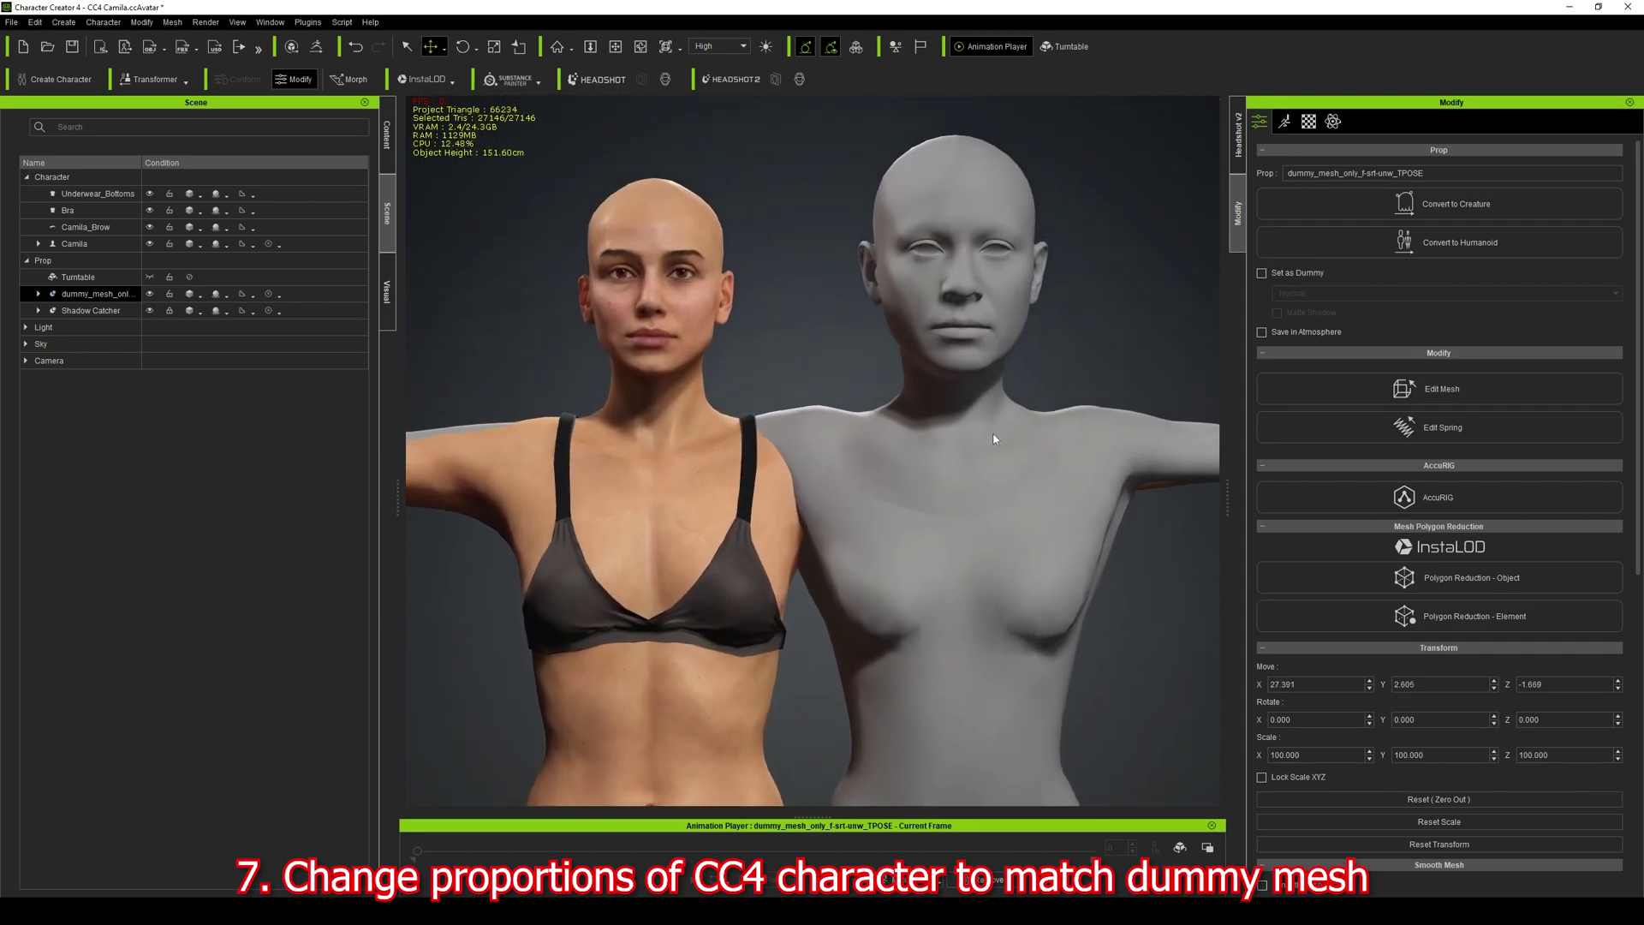
pyautogui.scroll(-5, 994, 438)
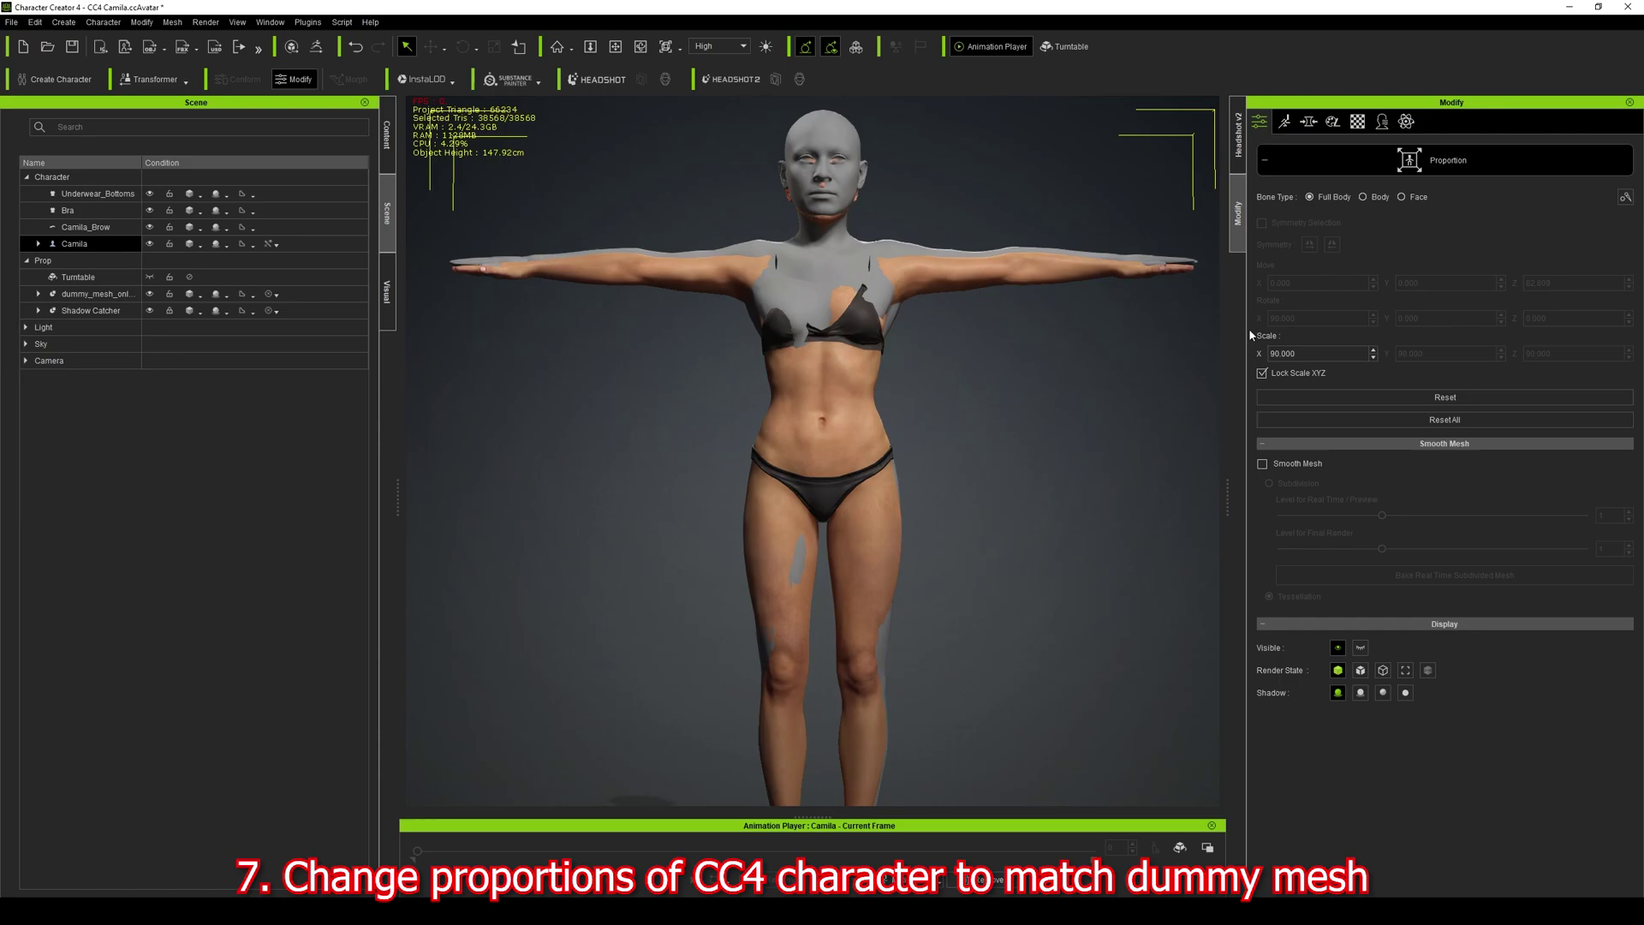
# Set Camila's full-body scale to 91 with the dummy mesh overlaid, and close Proportion editing.
pyautogui.moveTo(1316, 354); pyautogui.dragTo(1206, 348)
pyautogui.write('91')
pyautogui.press('Return')
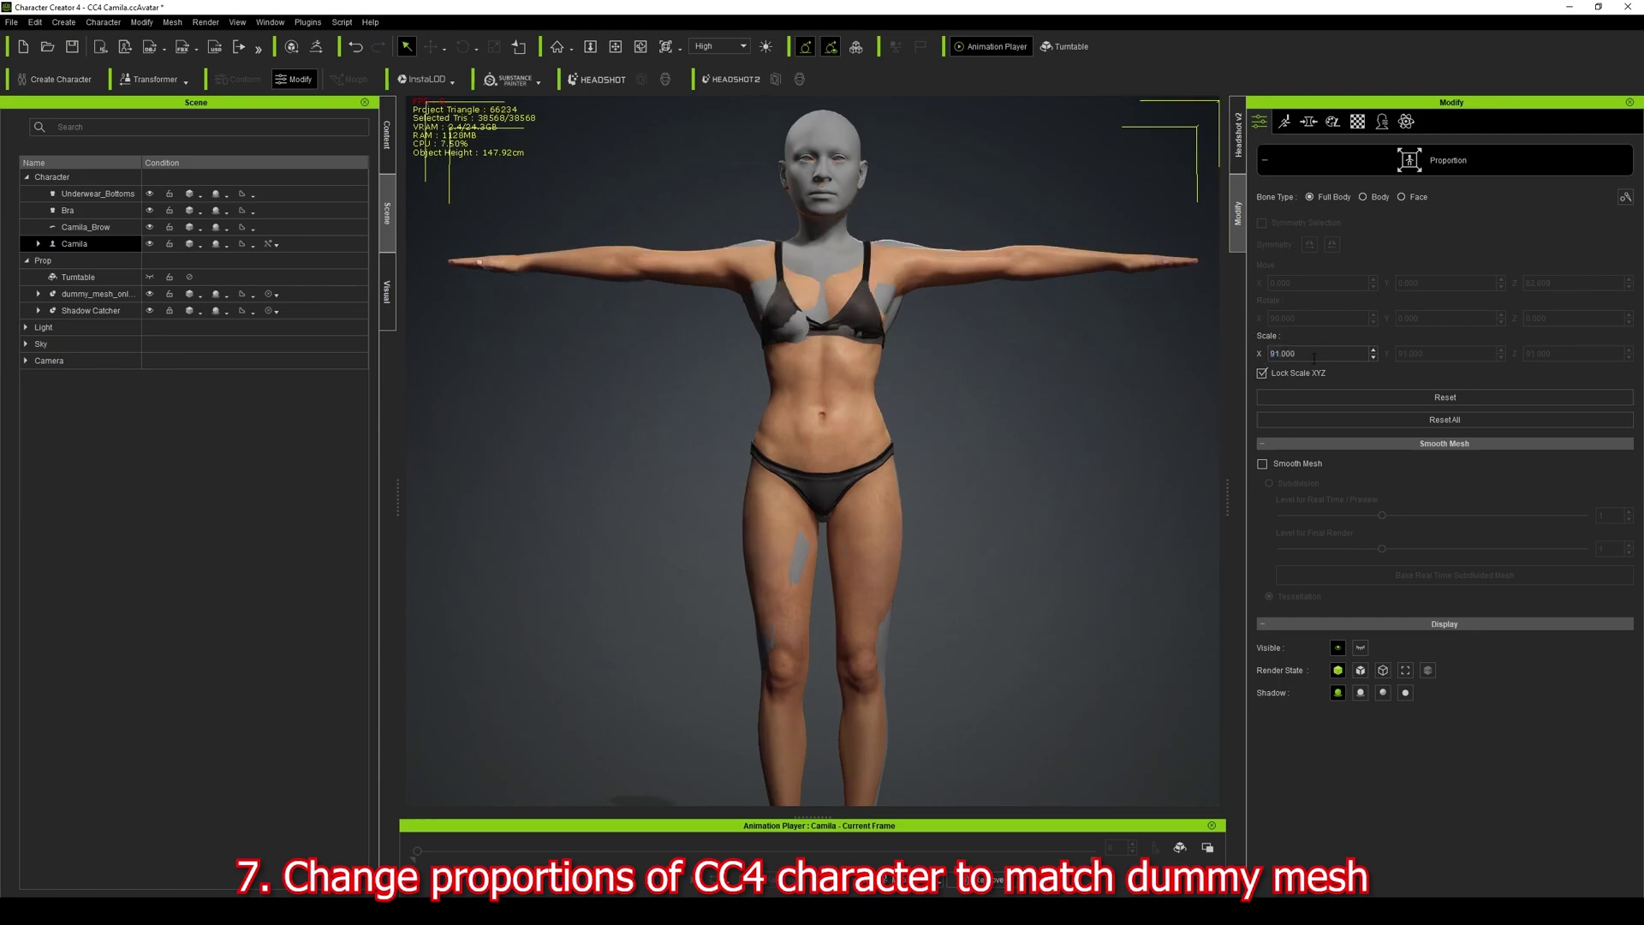
pyautogui.click(1498, 170)
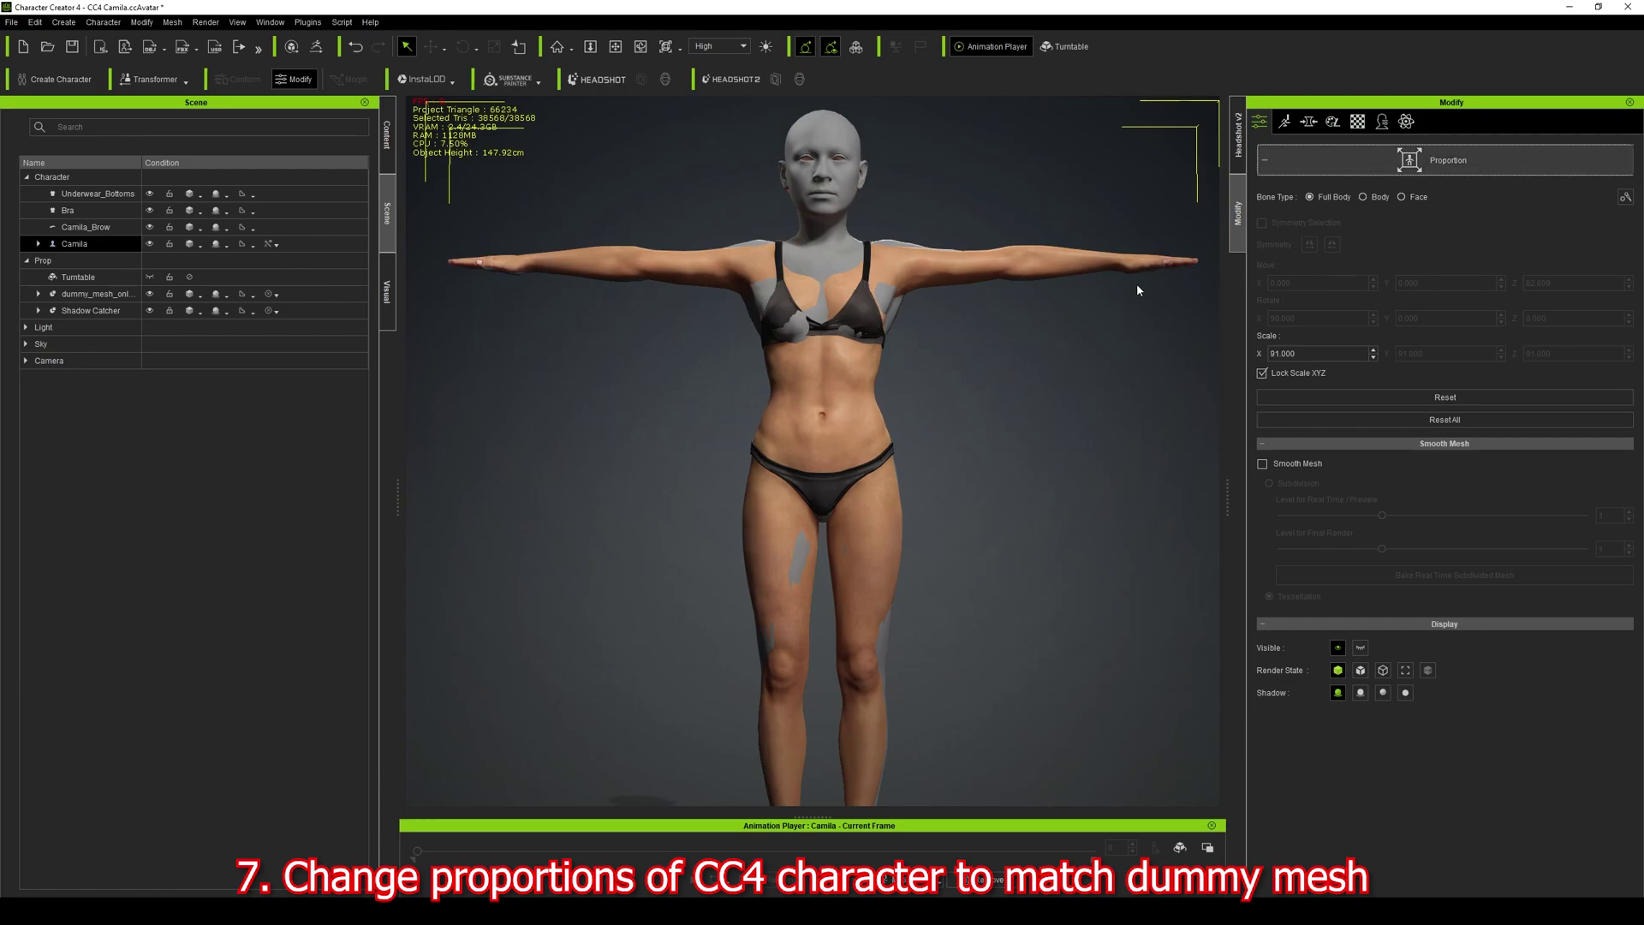
# Move Camila sideways to about X 17.1 and compare her head and torso with the dummy mesh.
pyautogui.moveTo(915, 356); pyautogui.dragTo(856, 410, button='right')
pyautogui.press('w')
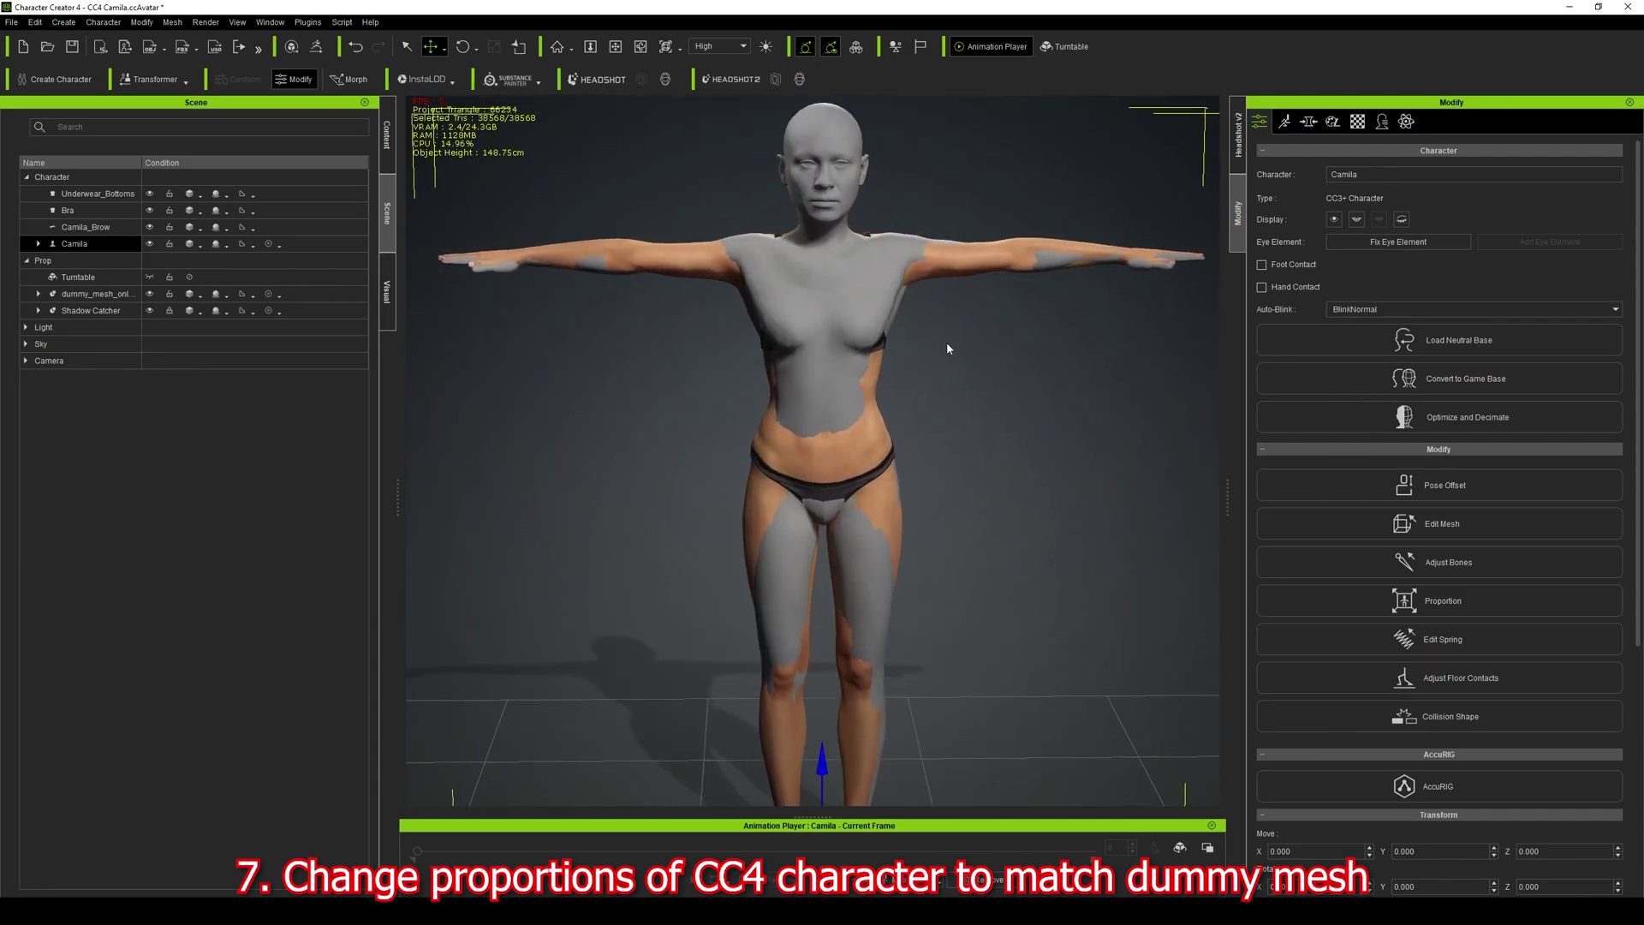
pyautogui.scroll(-1, 935, 672)
pyautogui.moveTo(931, 800); pyautogui.dragTo(1003, 801)
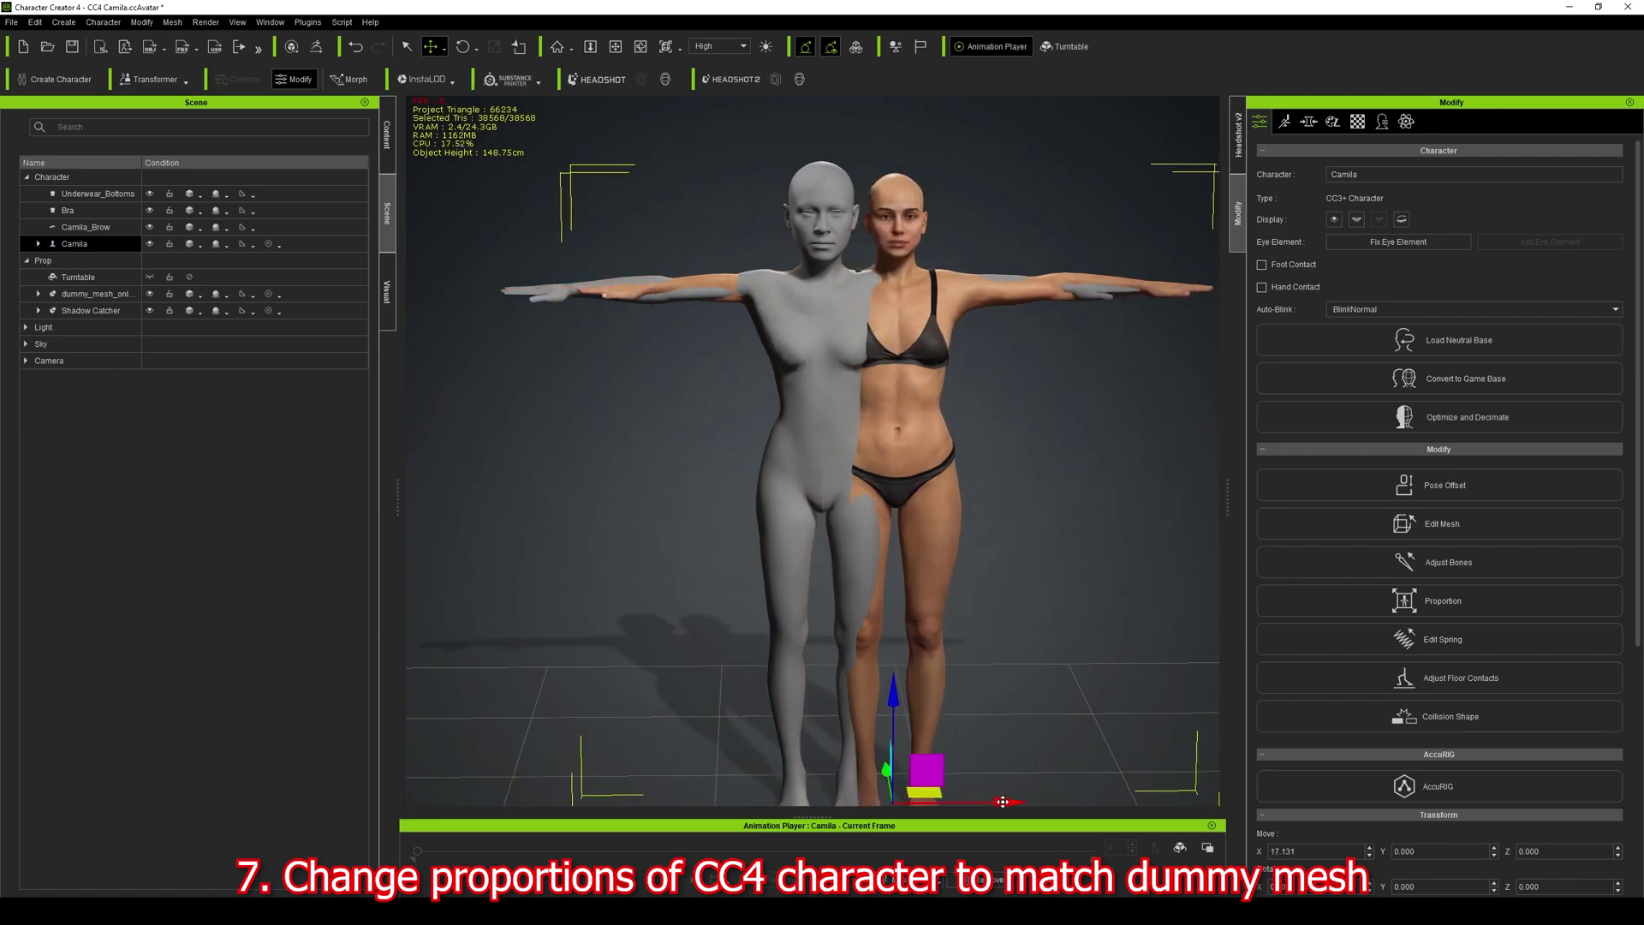
pyautogui.scroll(4, 1003, 258)
pyautogui.moveTo(984, 267); pyautogui.dragTo(959, 300, button='middle')
pyautogui.scroll(2, 985, 274)
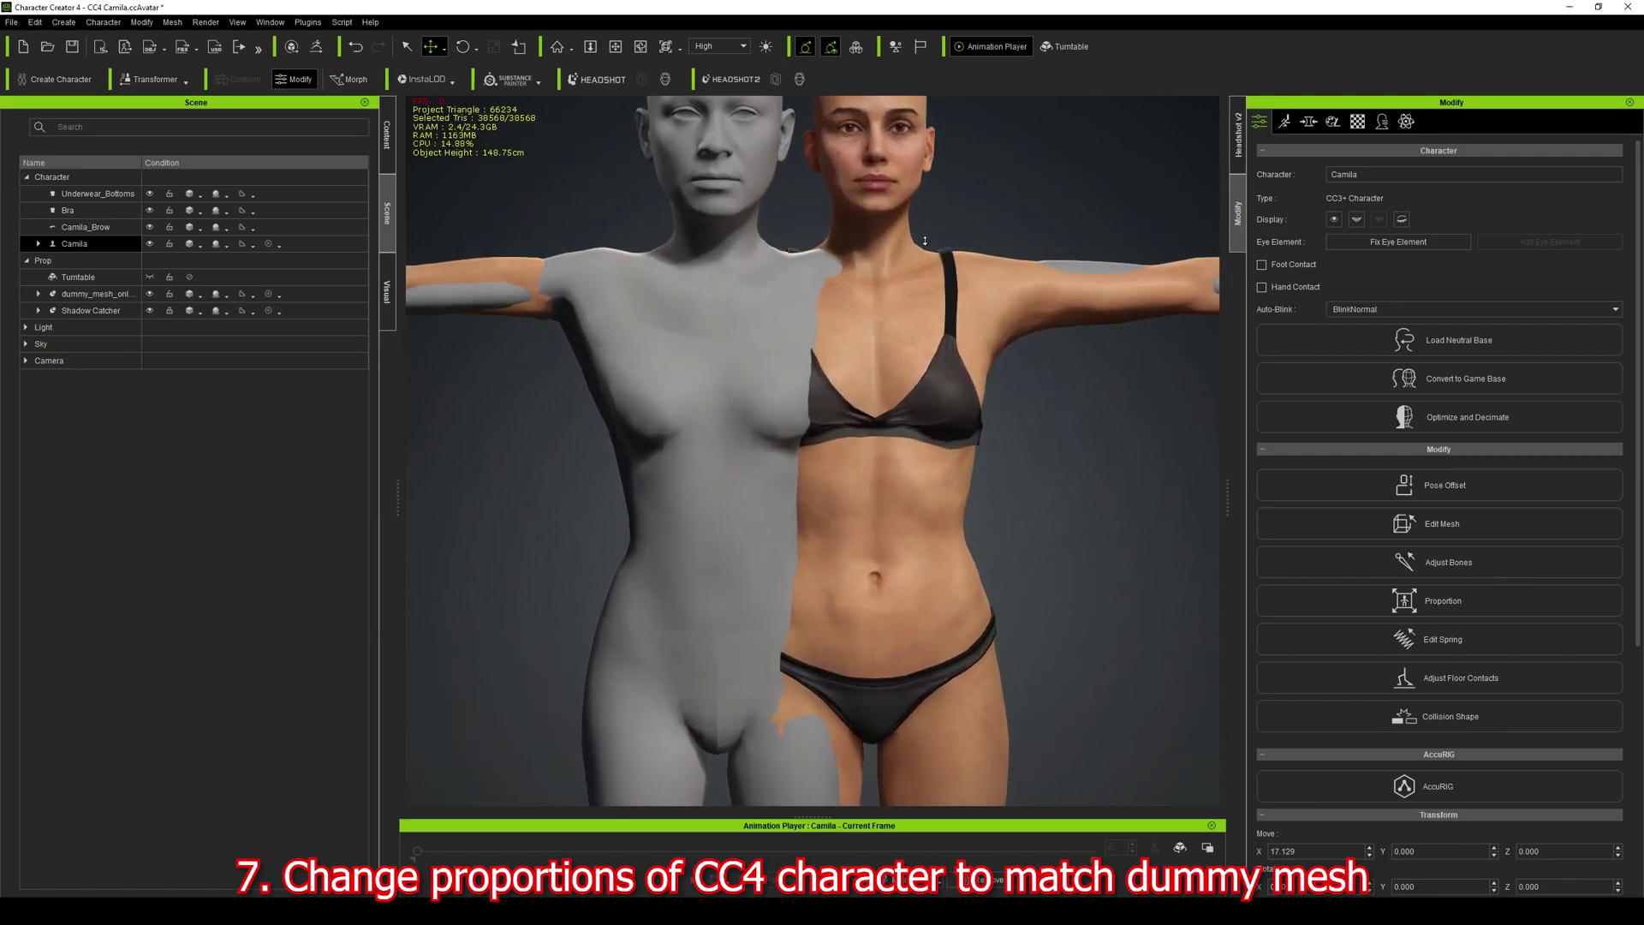
pyautogui.moveTo(1012, 224); pyautogui.dragTo(1019, 455, button='middle')
# Enlarge Camila's head with the Head Scale morph, trying 250 and settling on 300.
pyautogui.click(1308, 121)
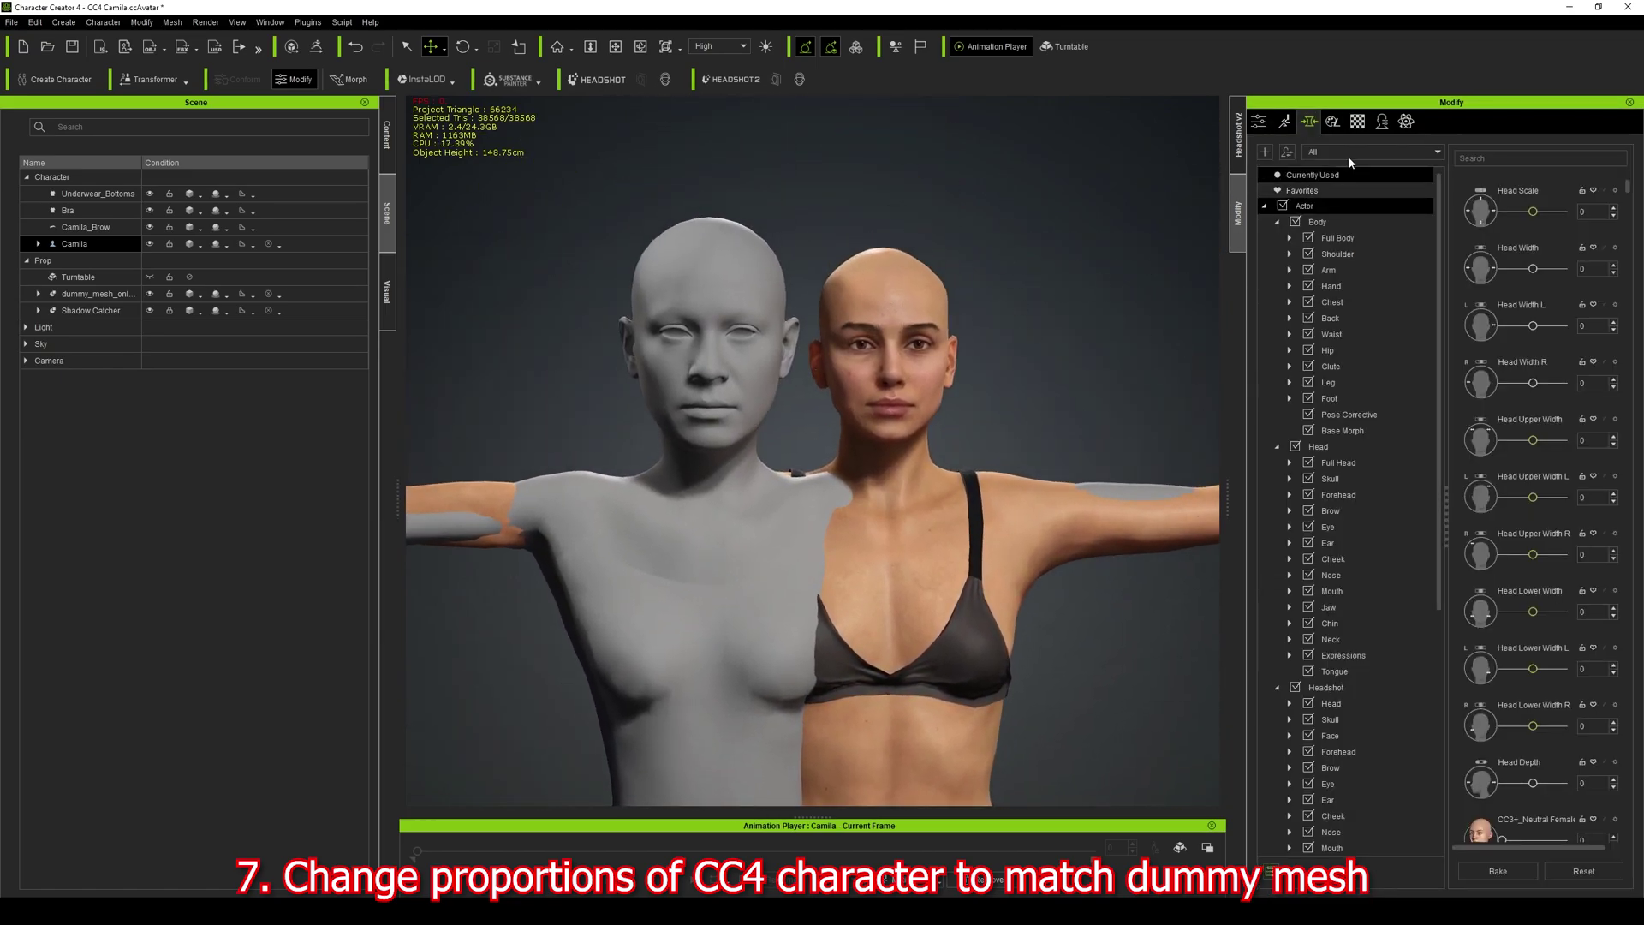
pyautogui.moveTo(1589, 219); pyautogui.dragTo(1422, 218)
pyautogui.write('250')
pyautogui.press('Return')
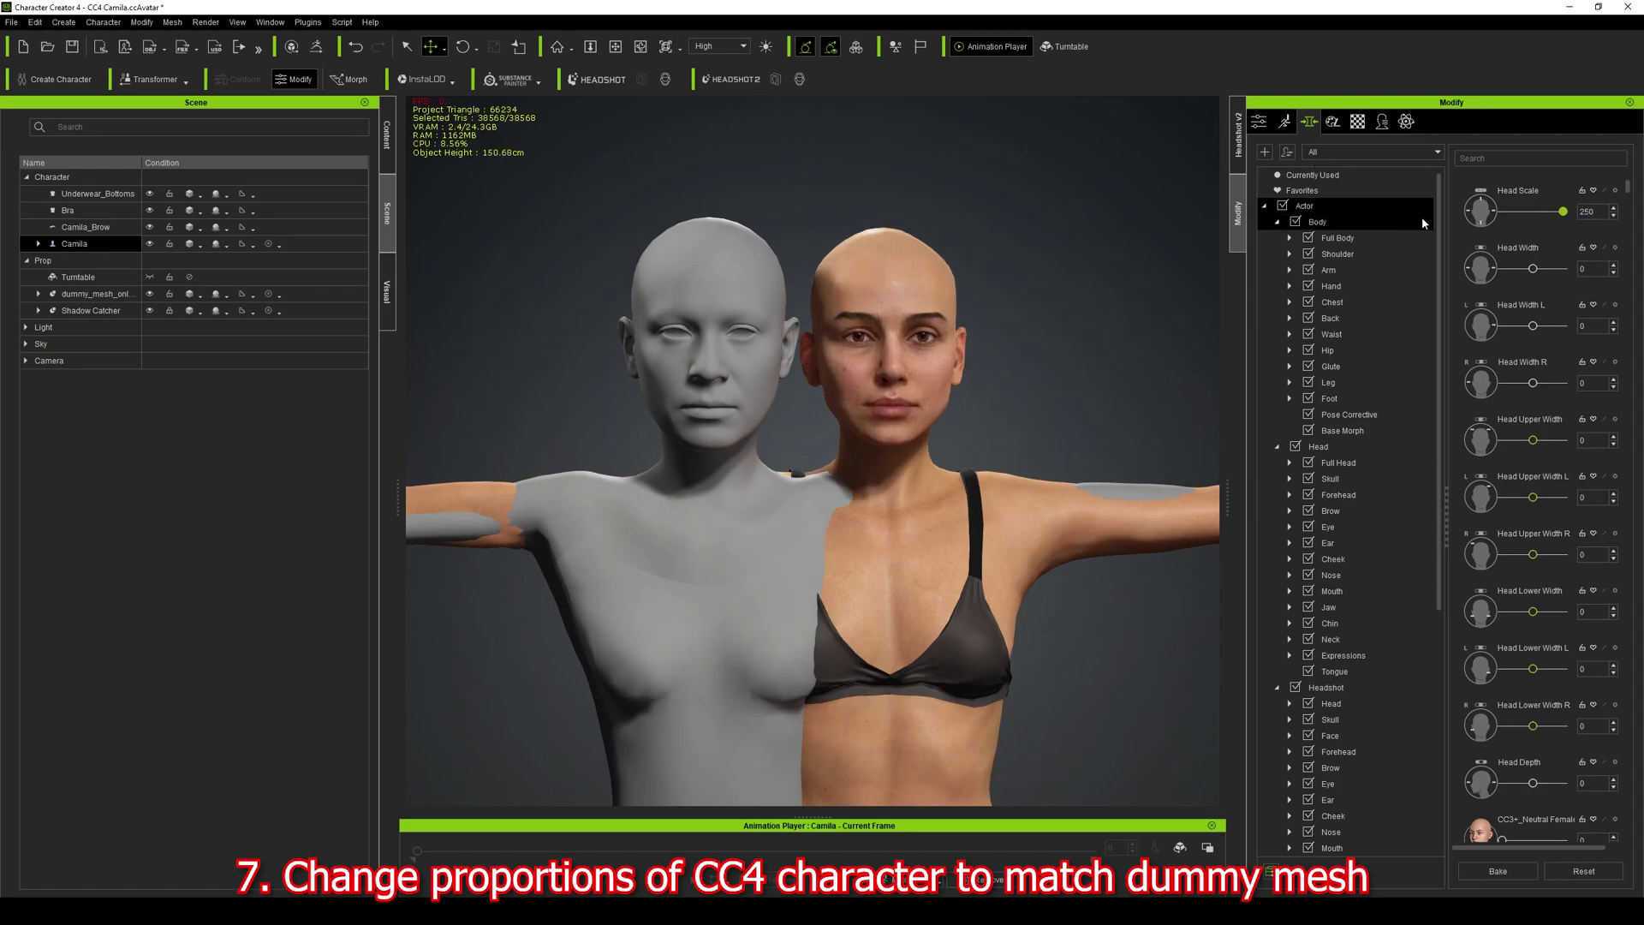
pyautogui.moveTo(1598, 212); pyautogui.dragTo(1567, 209)
pyautogui.write('300')
pyautogui.press('Return')
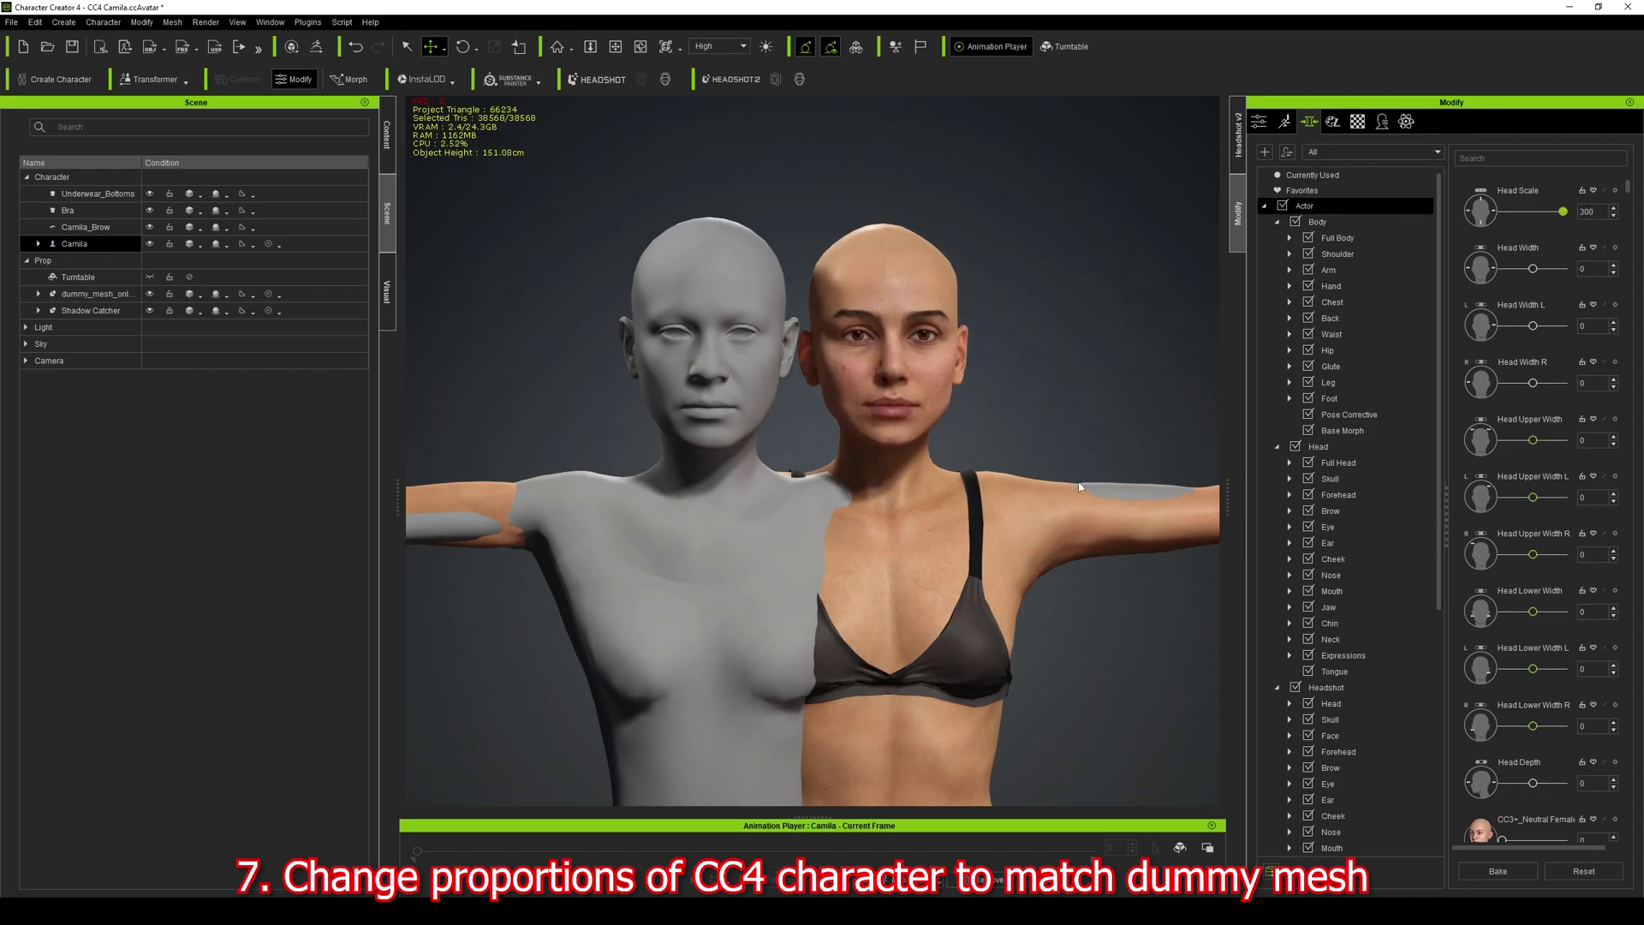
# Set Camila's X position to 0 so she overlaps the dummy mesh, and check the match.
pyautogui.moveTo(925, 541); pyautogui.dragTo(1170, 548, button='right')
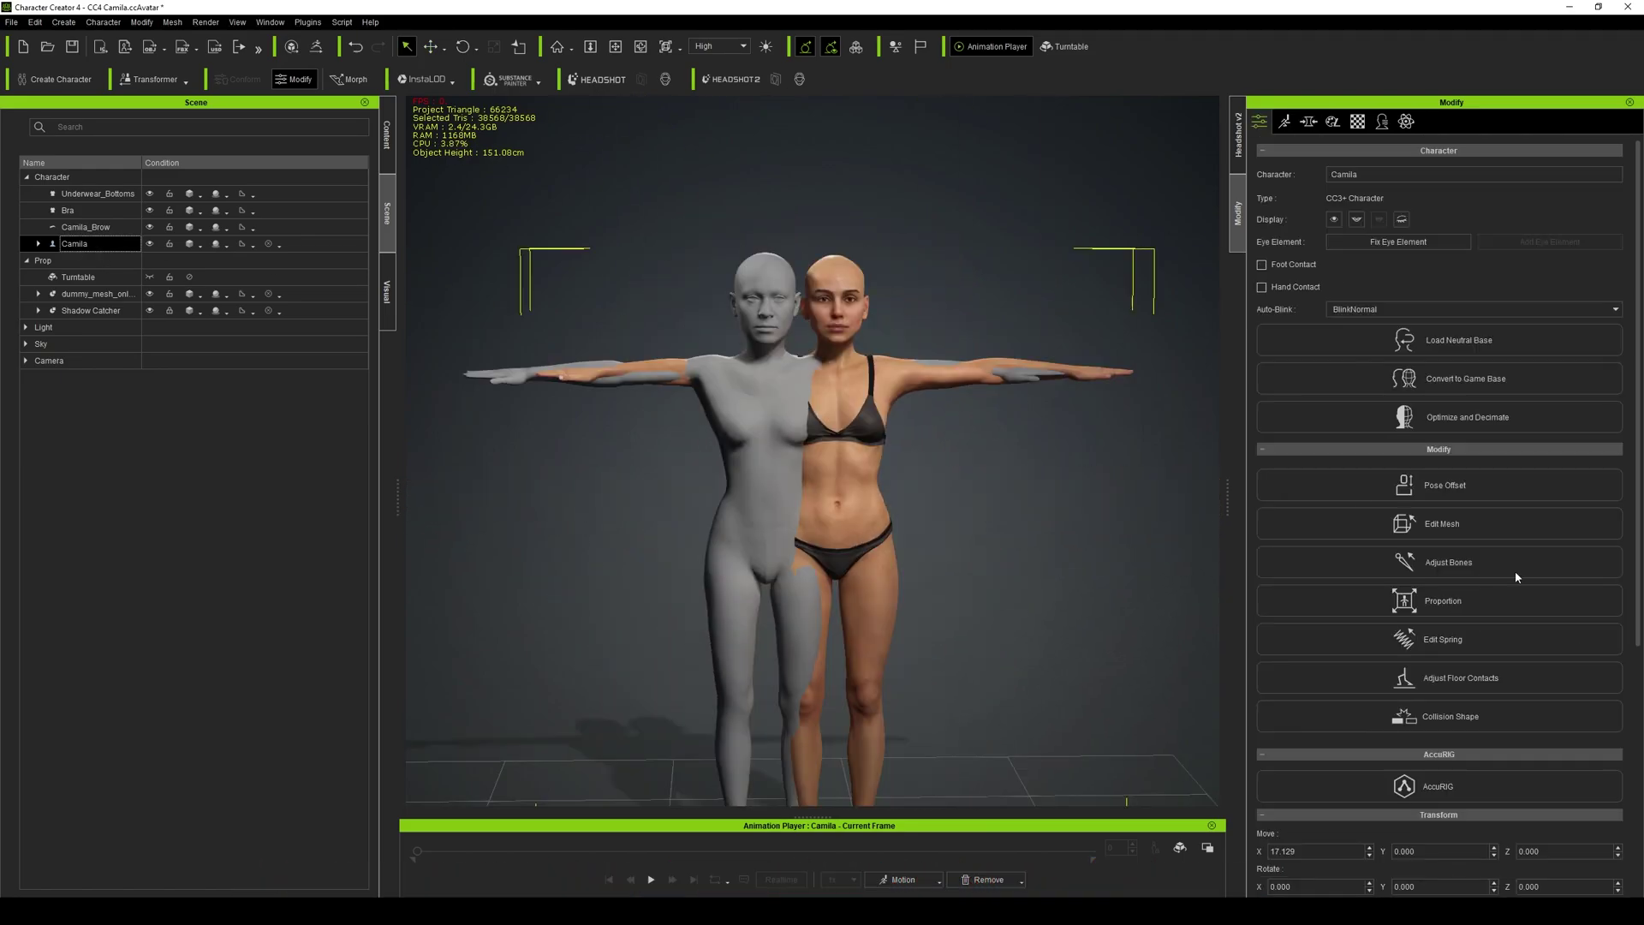
pyautogui.scroll(-3, 1575, 672)
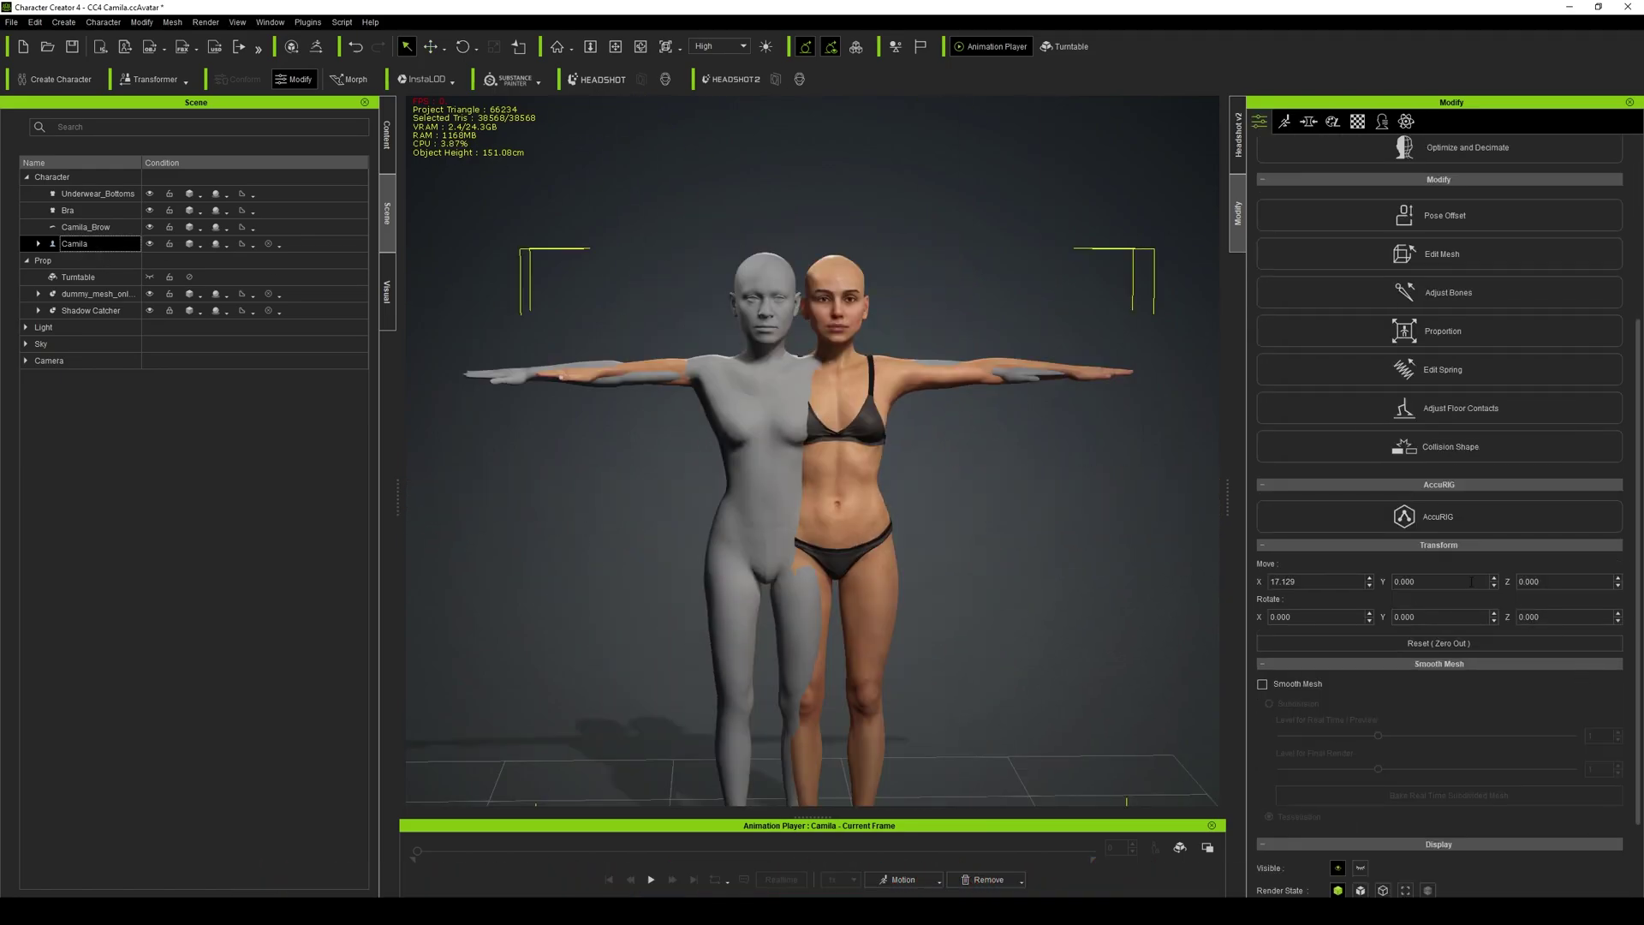
pyautogui.doubleClick(1327, 584)
pyautogui.write('0')
pyautogui.press('Return')
pyautogui.moveTo(1042, 463); pyautogui.dragTo(834, 495, button='right')
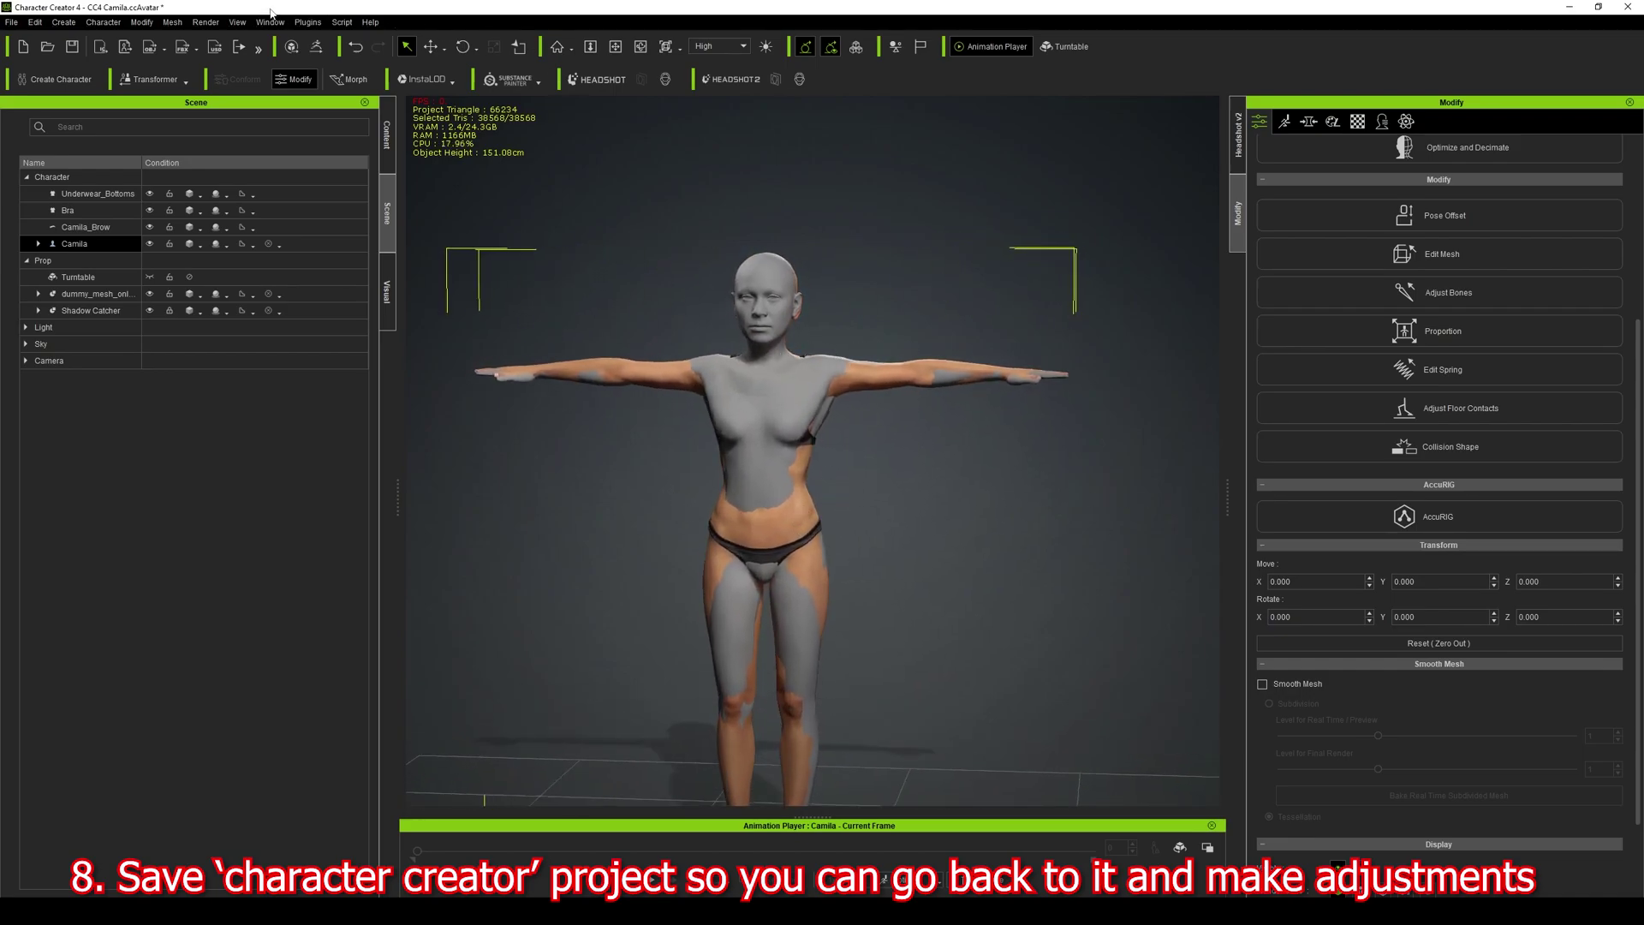
# Save the project as CC4 Camila_matched_with_f_srt_unw_MH.ccProject.
pyautogui.click(11, 22)
pyautogui.click(47, 108)
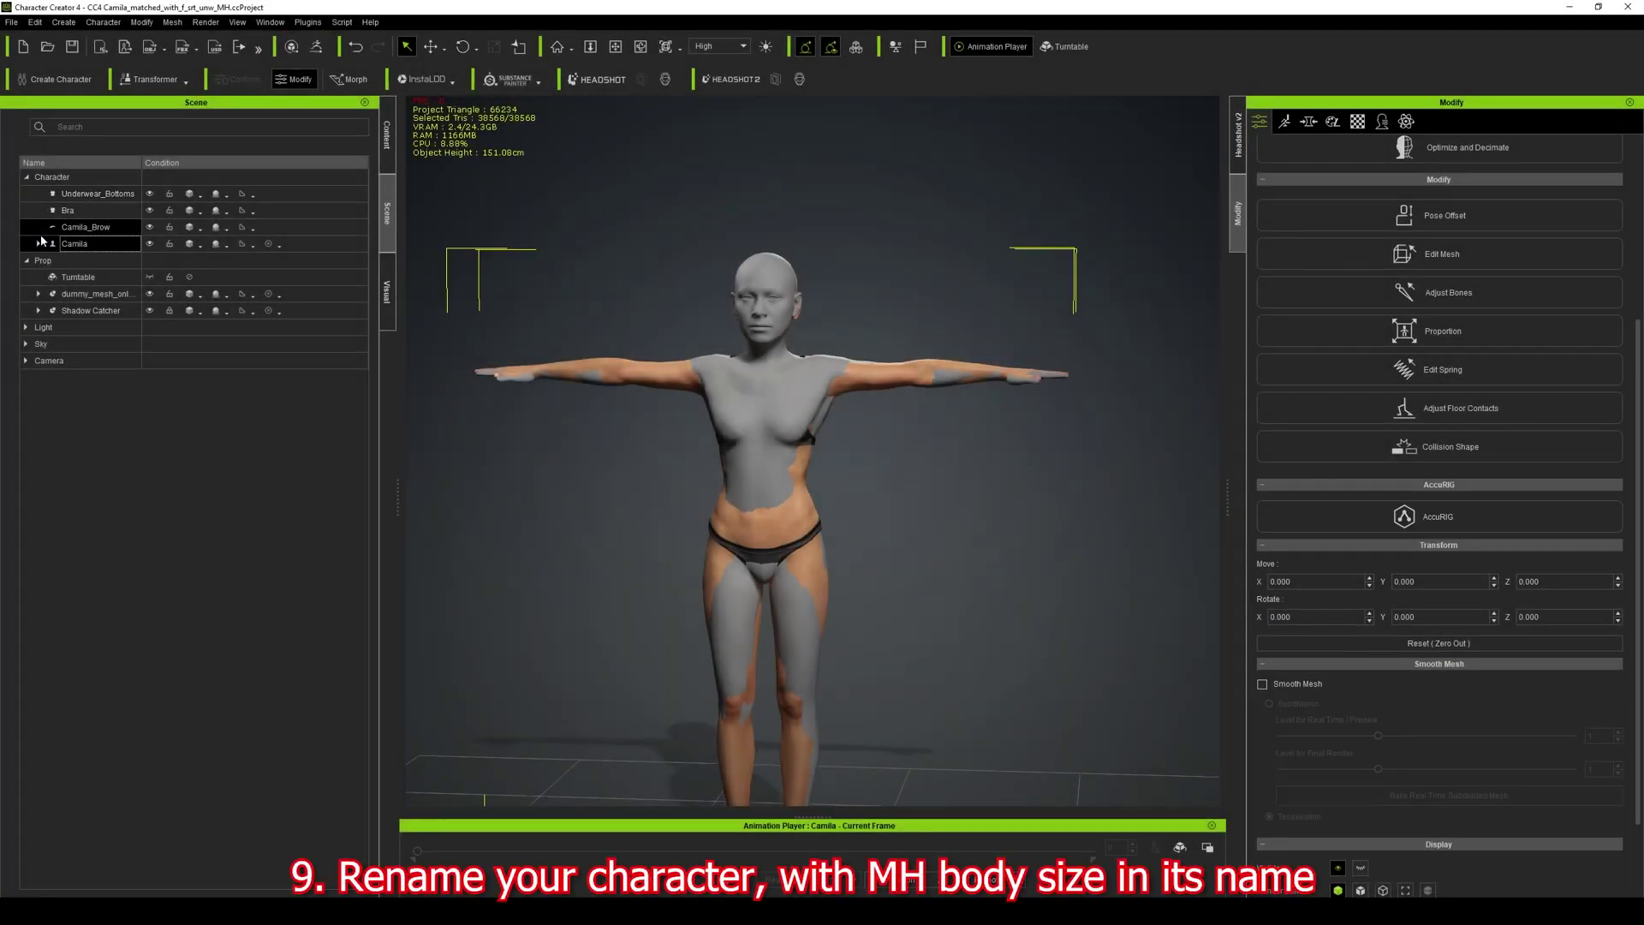
# Rename the Camila character to Camila_MH_f_srt_unw and save the project.
pyautogui.doubleClick(85, 243)
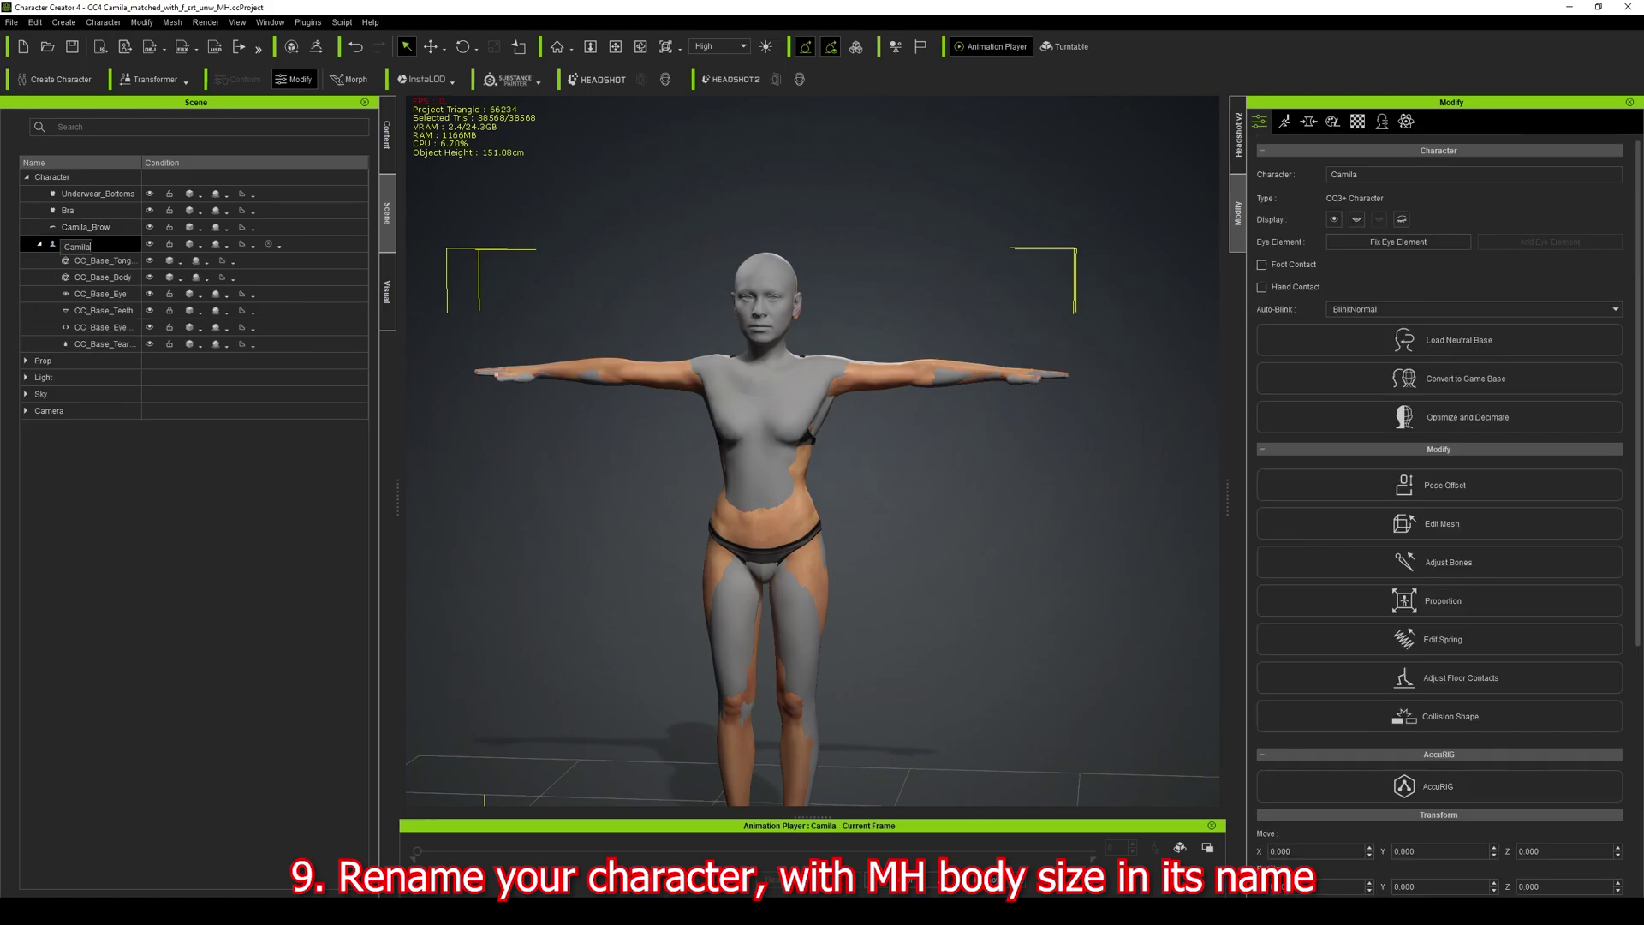
pyautogui.write('_MH_f_srt_unw')
pyautogui.press('Return')
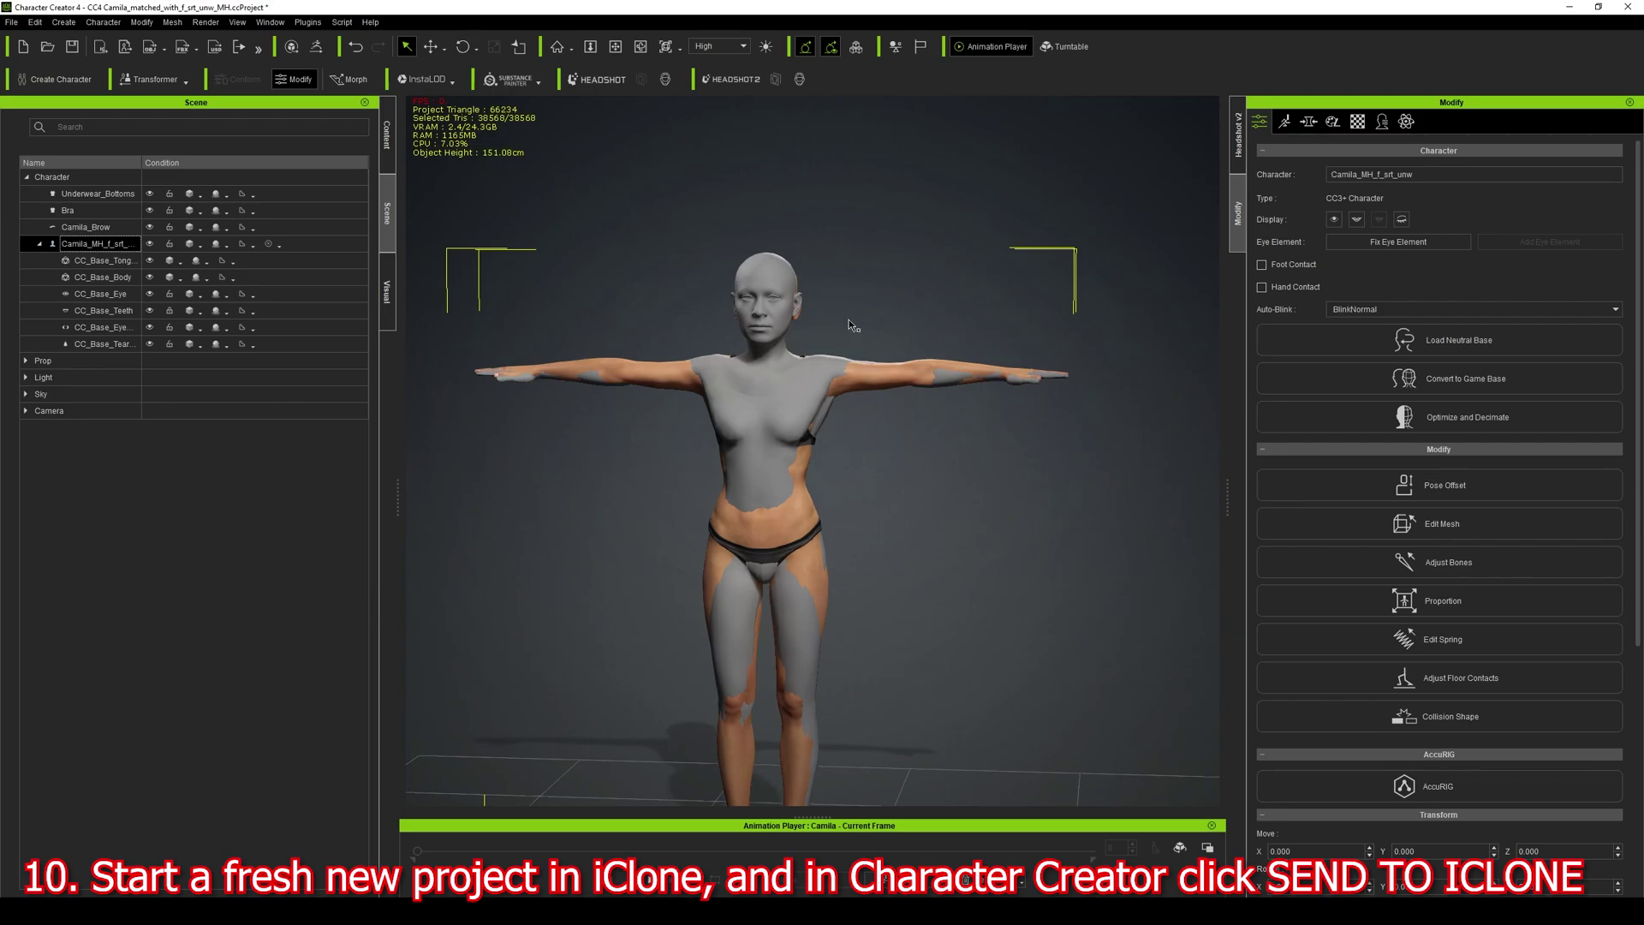
pyautogui.hotkey('ctrl', 's')
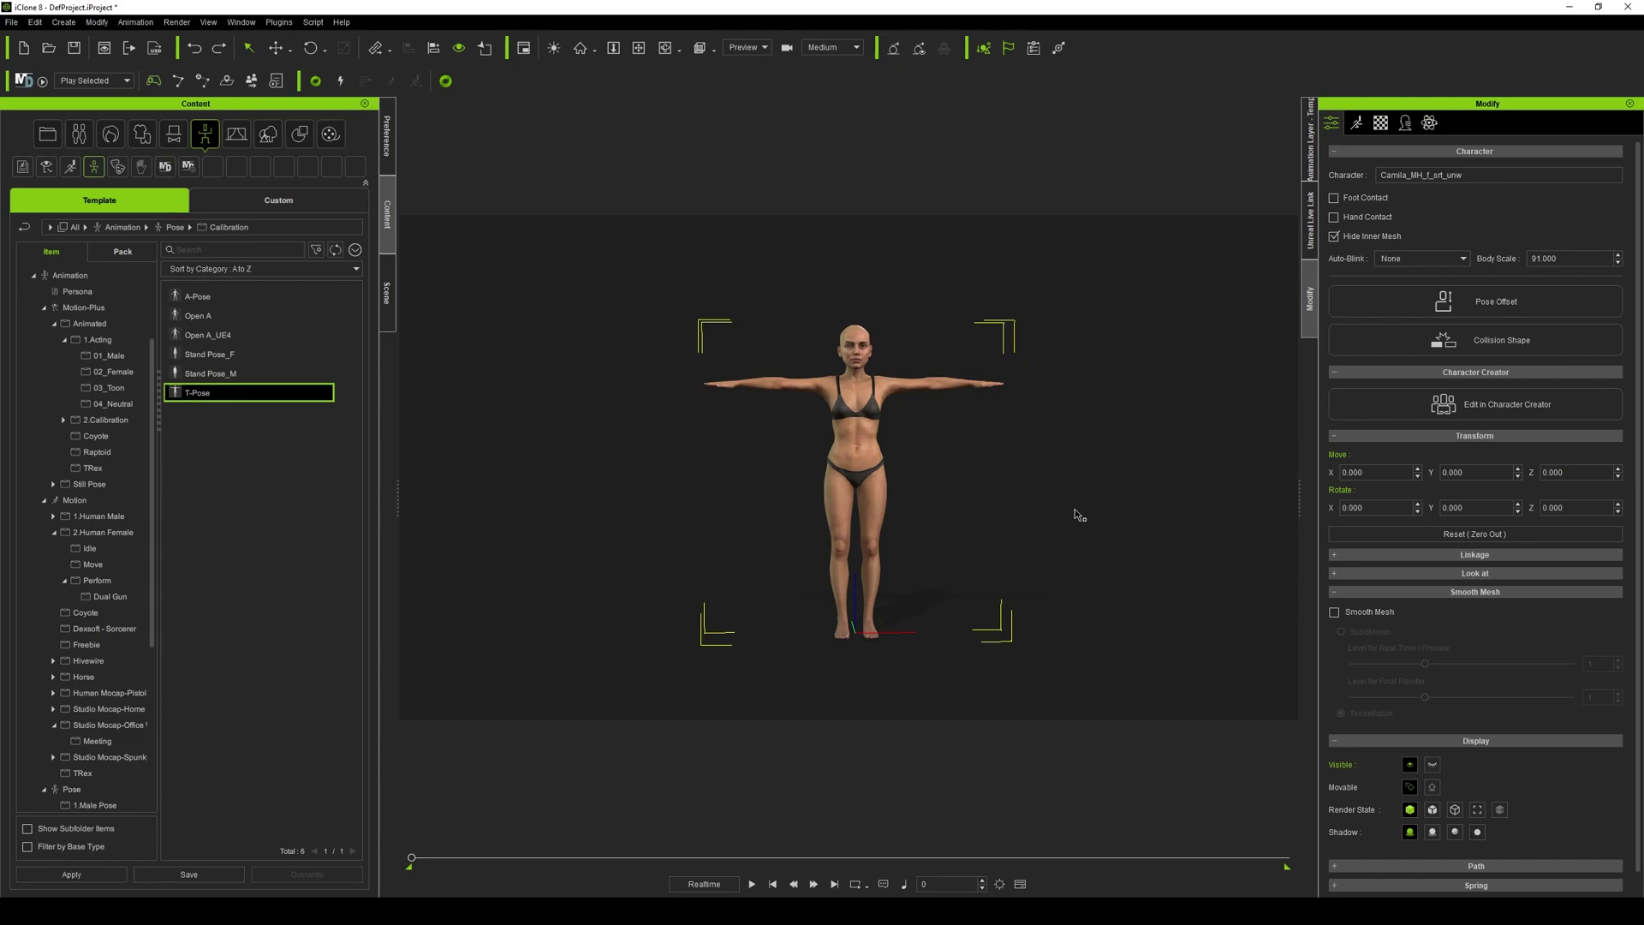
# Switch to iClone 8 and import the rigged dummy f_srt_unw_body alongside Camila.
pyautogui.click(1128, 417)
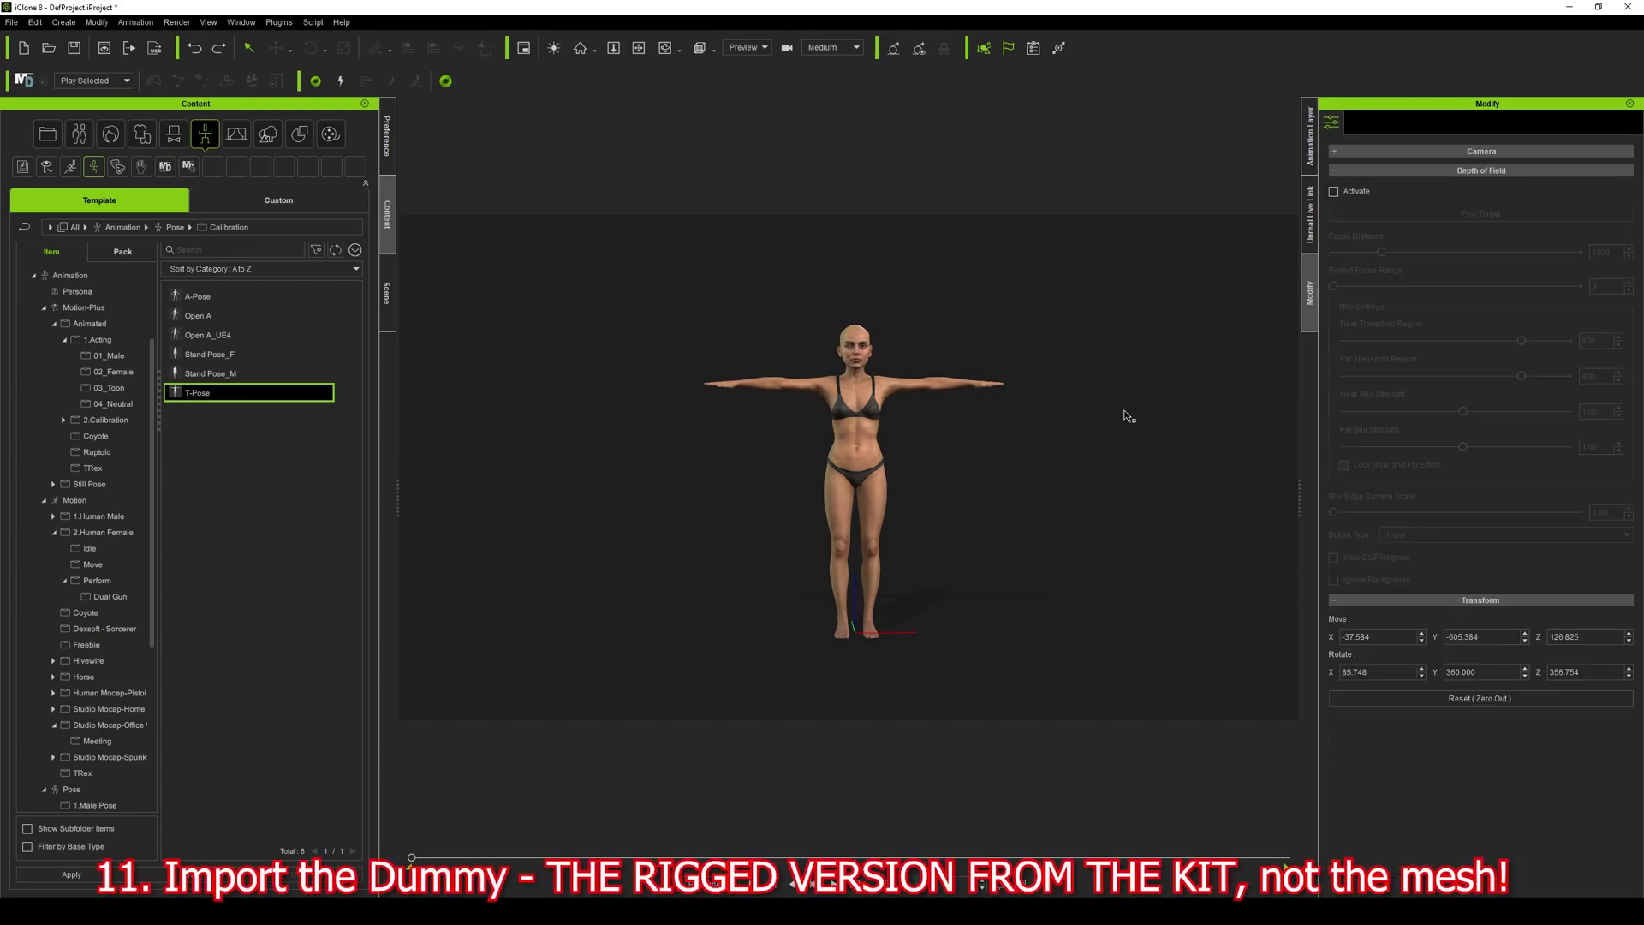
pyautogui.click(14, 22)
pyautogui.moveTo(85, 111)
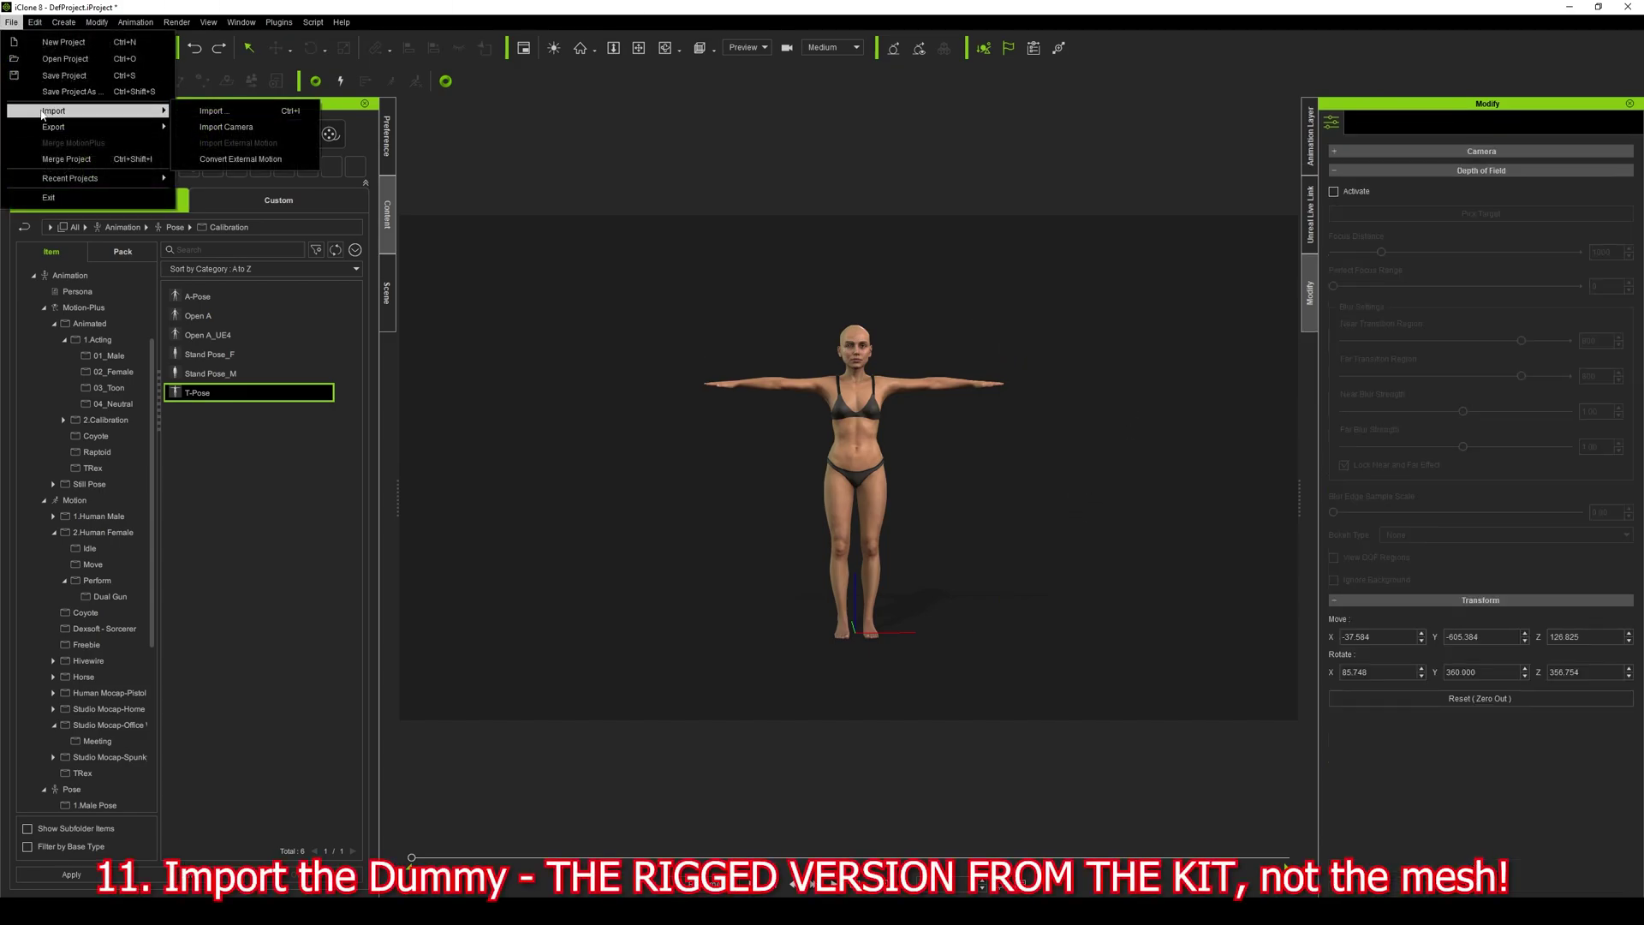
pyautogui.click(216, 111)
pyautogui.doubleClick(127, 179)
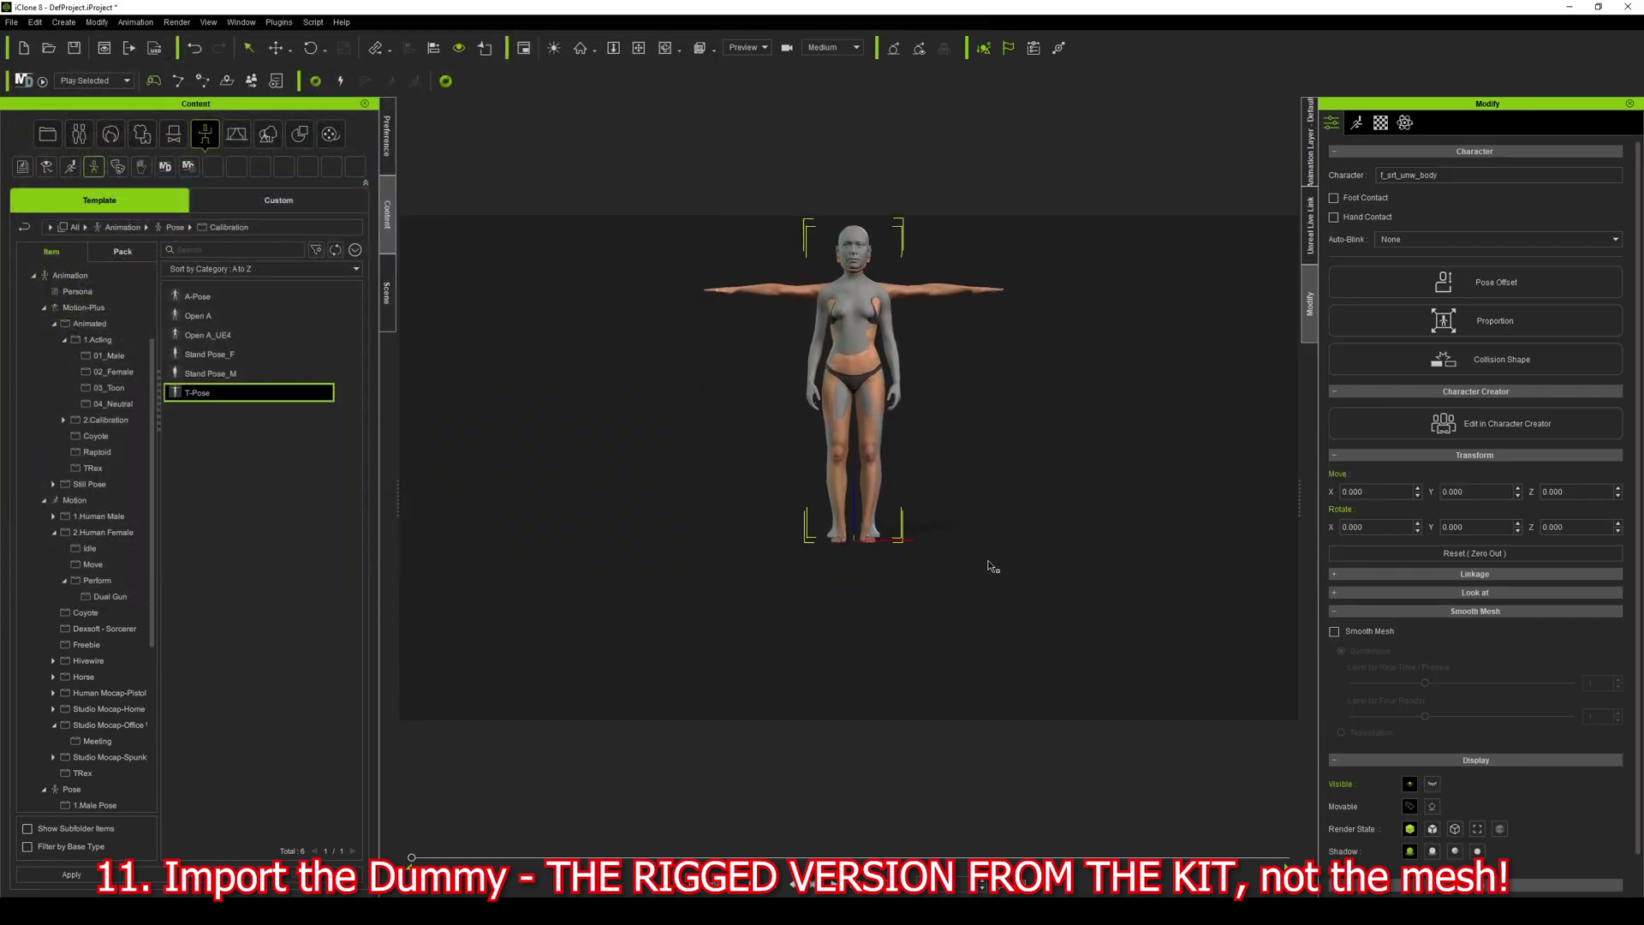
# Show the timeline and delete the default motion clip of Camila_MH_f_srt_unw.
pyautogui.press('F3')
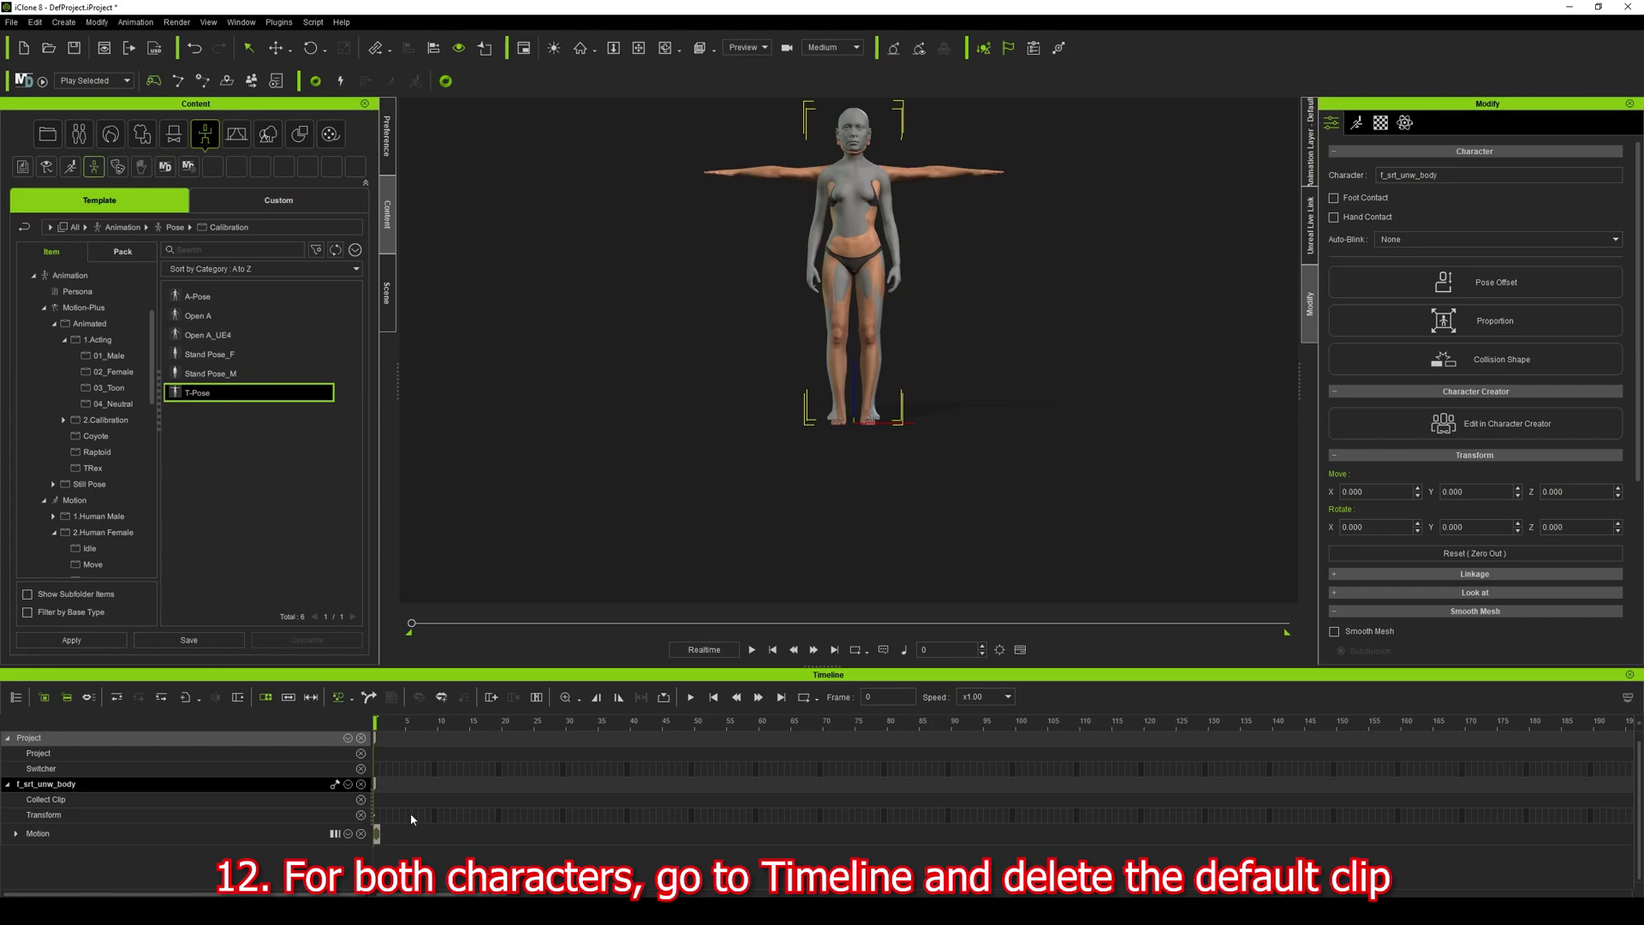
pyautogui.click(387, 293)
pyautogui.click(110, 326)
pyautogui.click(377, 835)
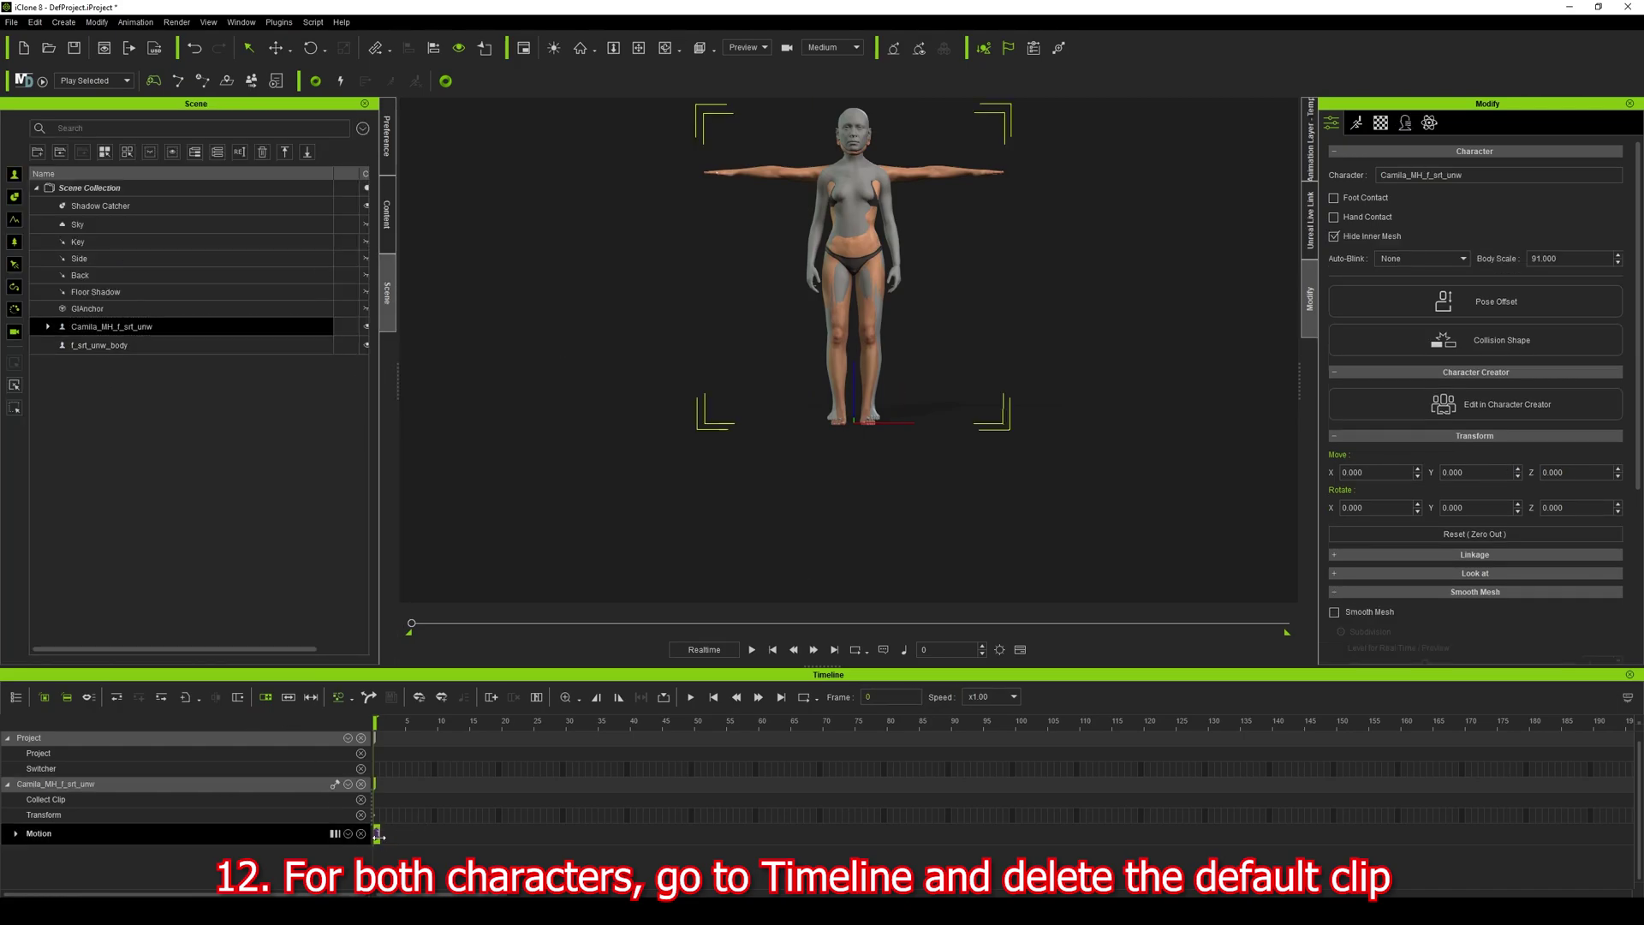
pyautogui.keyDown('ctrl'); pyautogui.scroll(5, 379, 837); pyautogui.keyUp('ctrl')
pyautogui.click(406, 836)
pyautogui.press('Delete')
# Delete the default motion clip of f_srt_unw_body and check how the two bodies overlap.
pyautogui.click(206, 345)
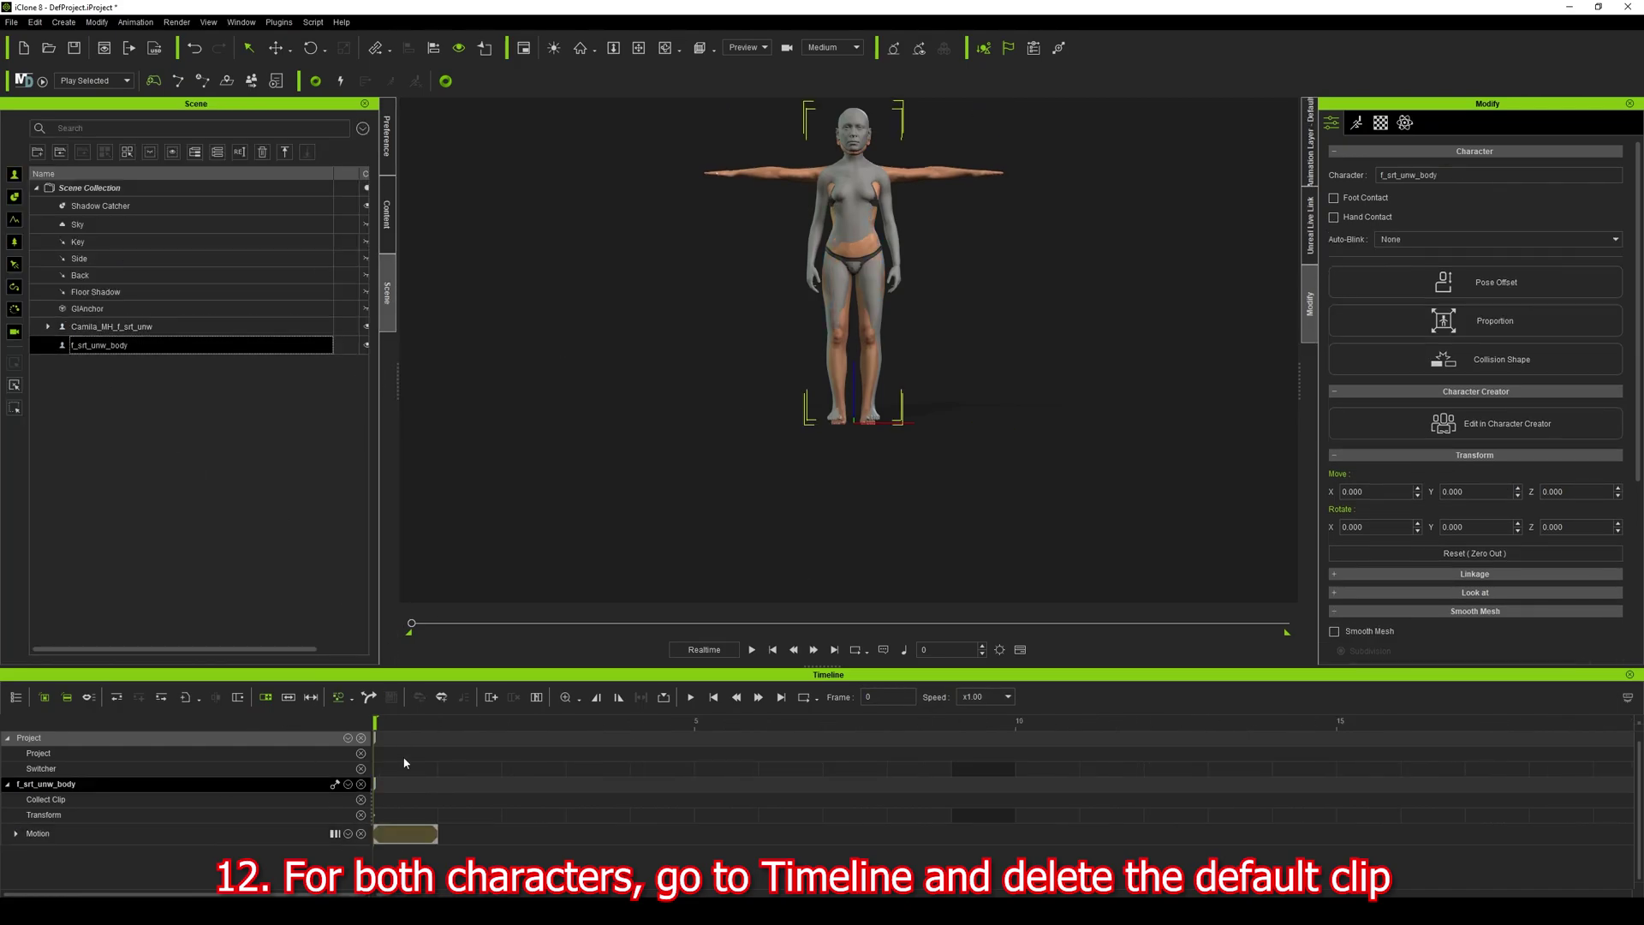
pyautogui.click(405, 834)
pyautogui.press('Delete')
pyautogui.scroll(6, 891, 428)
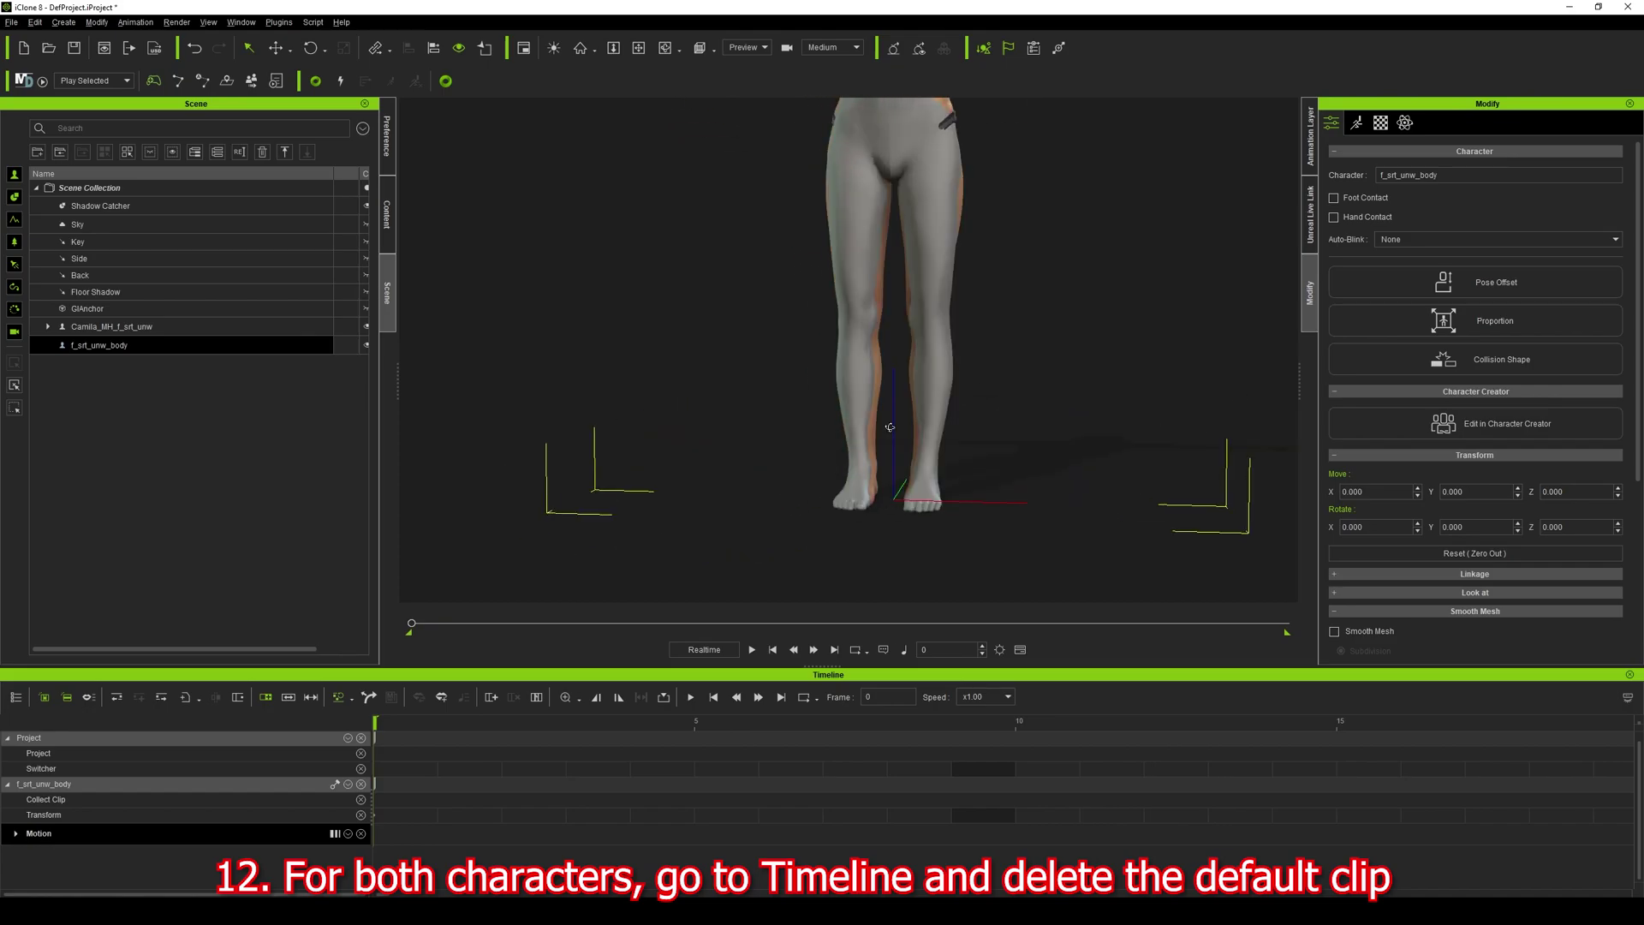
pyautogui.scroll(-6, 890, 427)
# Apply the Gesture F1, Gesture M1 and Hands checking poses in turn to Camila_MH_f_srt_unw.
pyautogui.click(162, 329)
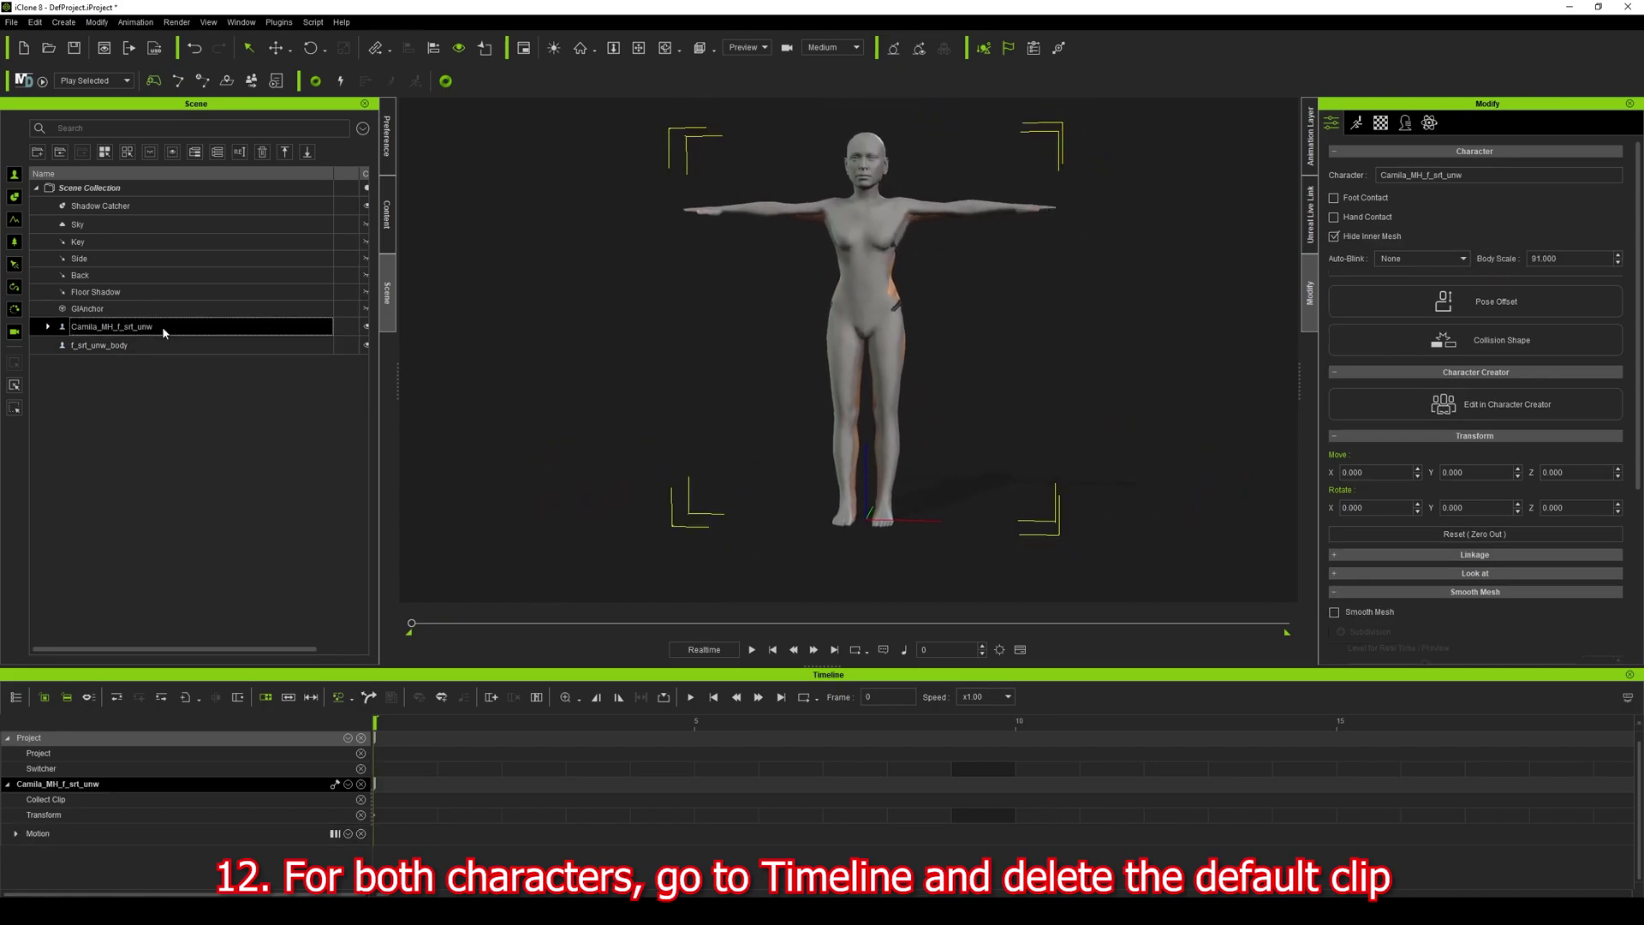
pyautogui.moveTo(907, 322); pyautogui.dragTo(955, 352, button='right')
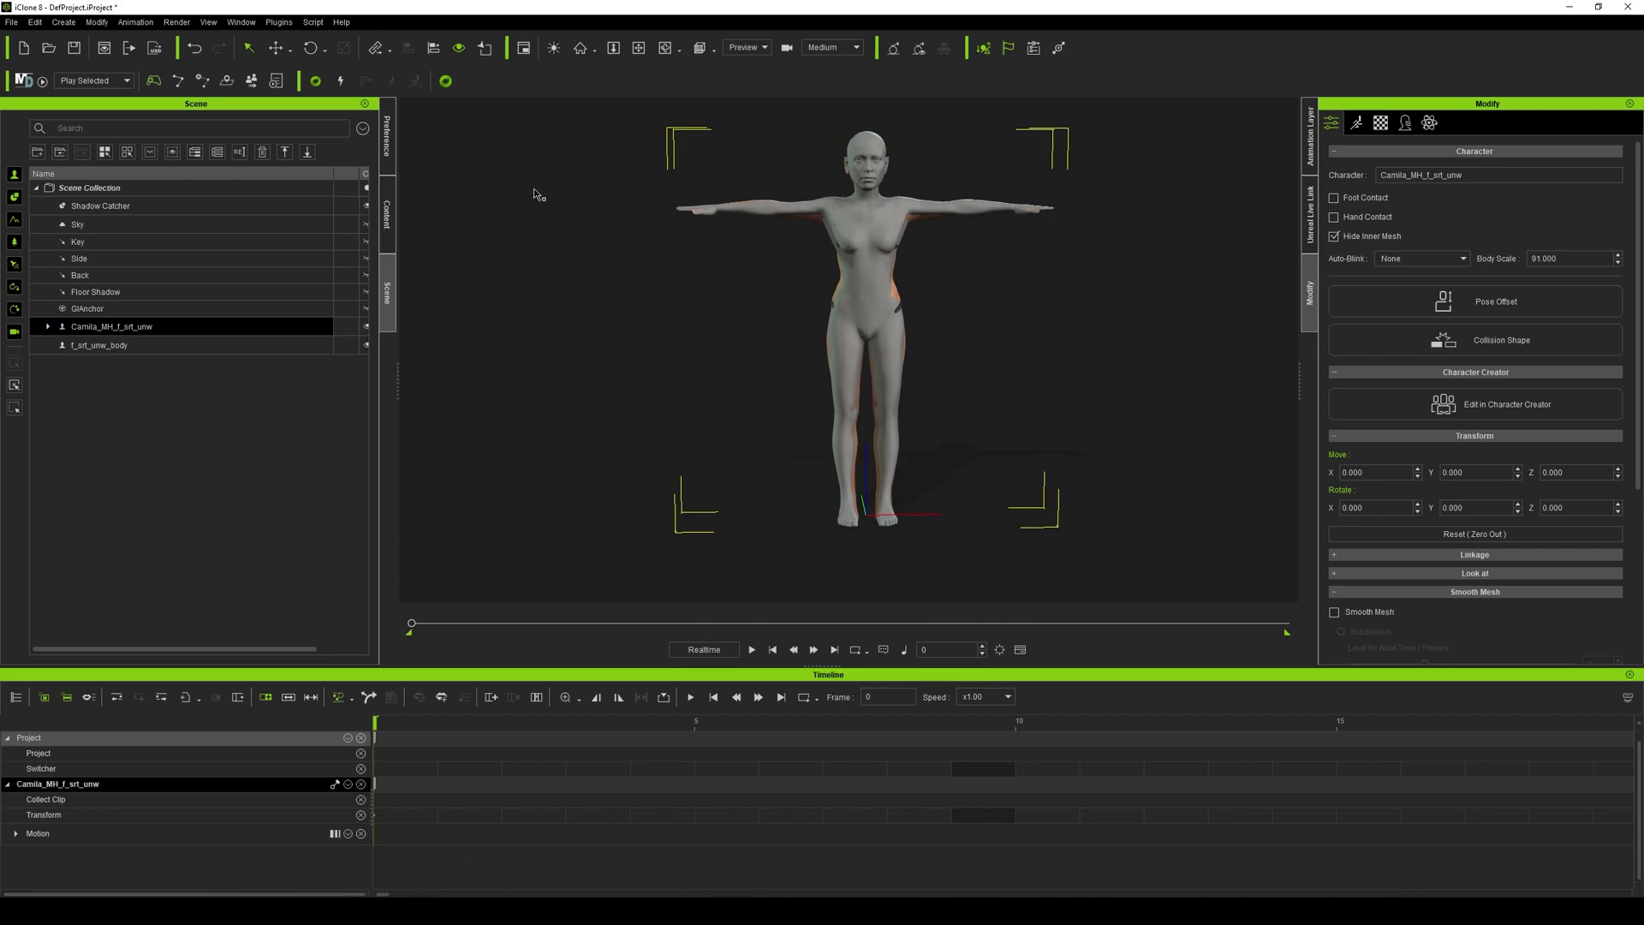
pyautogui.click(387, 214)
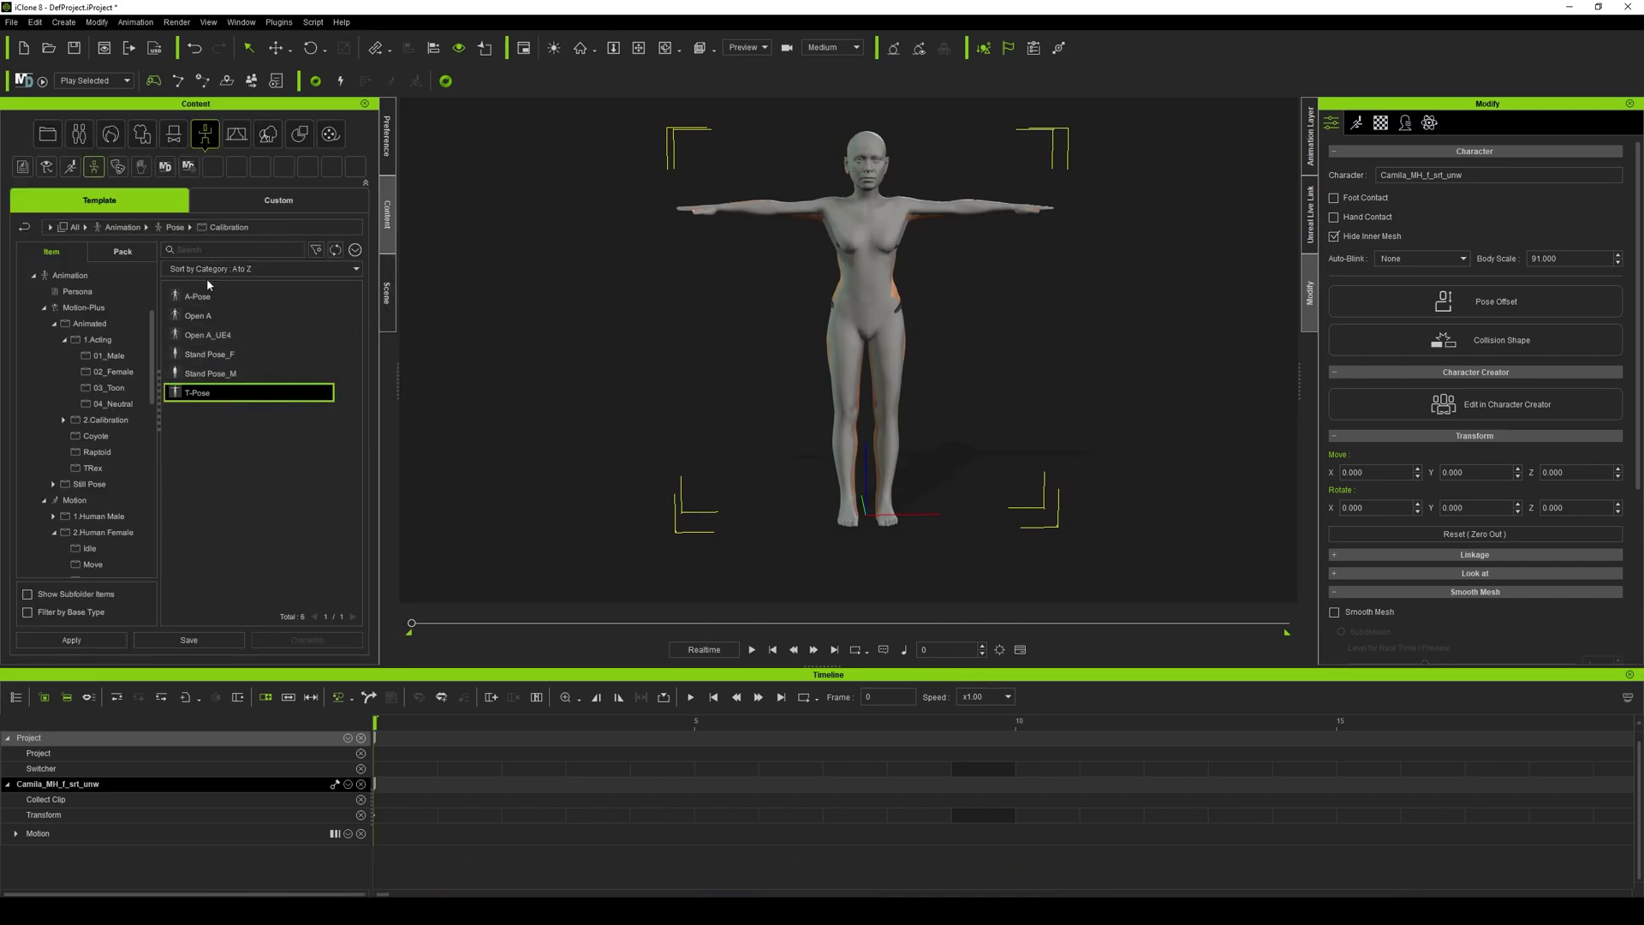
pyautogui.click(178, 230)
pyautogui.doubleClick(214, 331)
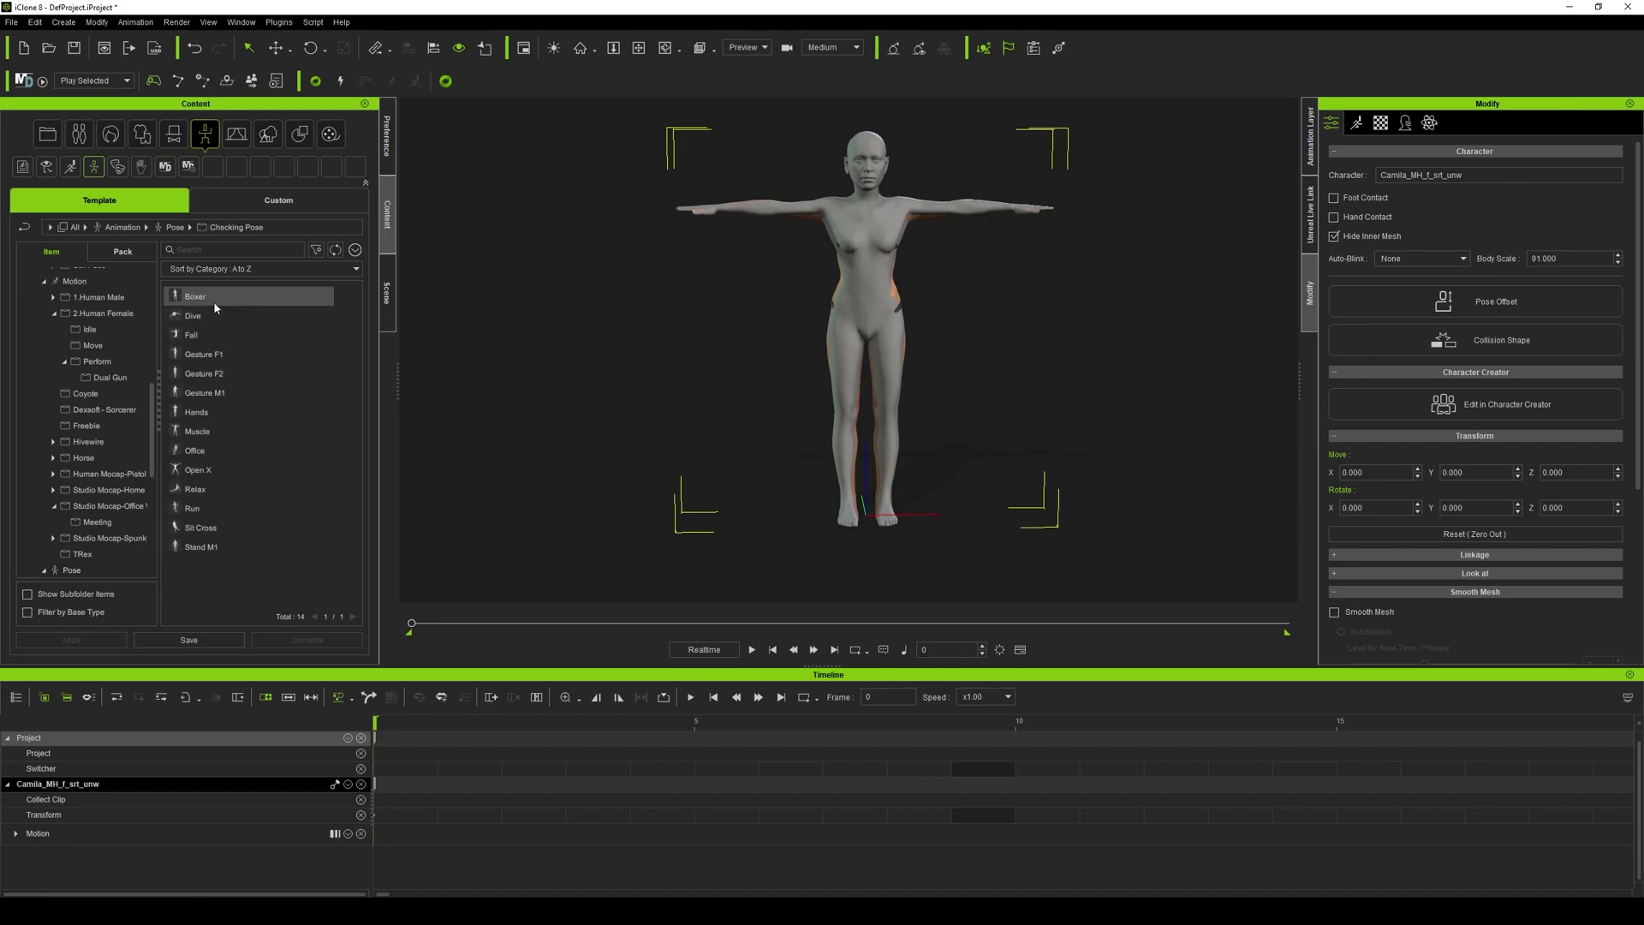
pyautogui.doubleClick(216, 356)
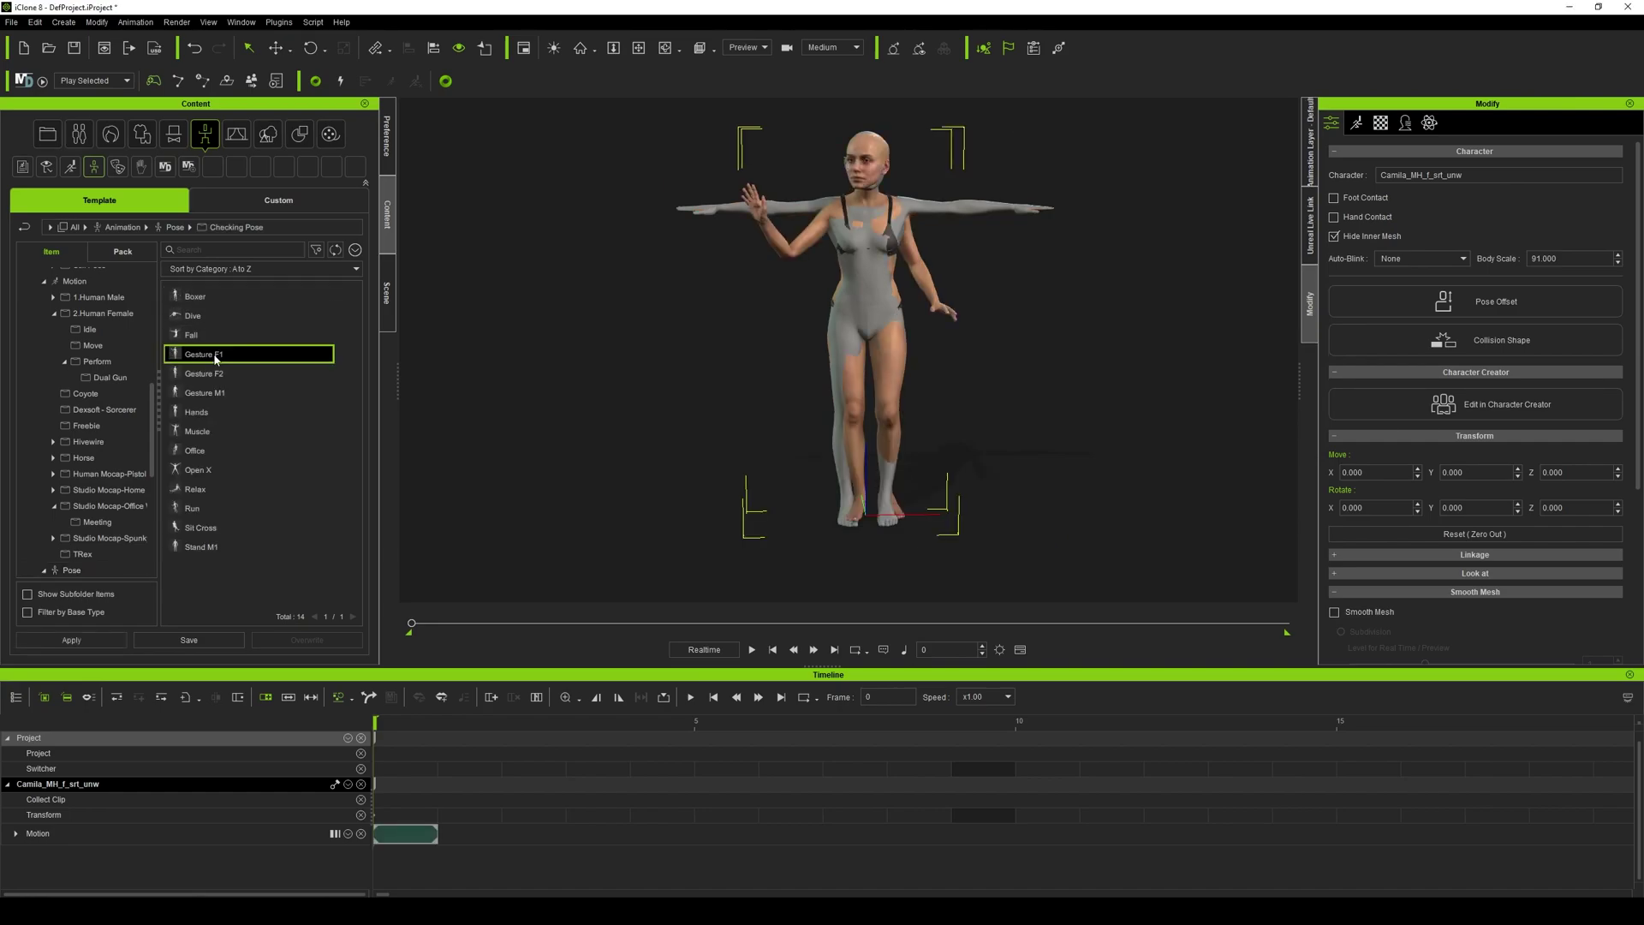
pyautogui.doubleClick(215, 390)
pyautogui.doubleClick(215, 414)
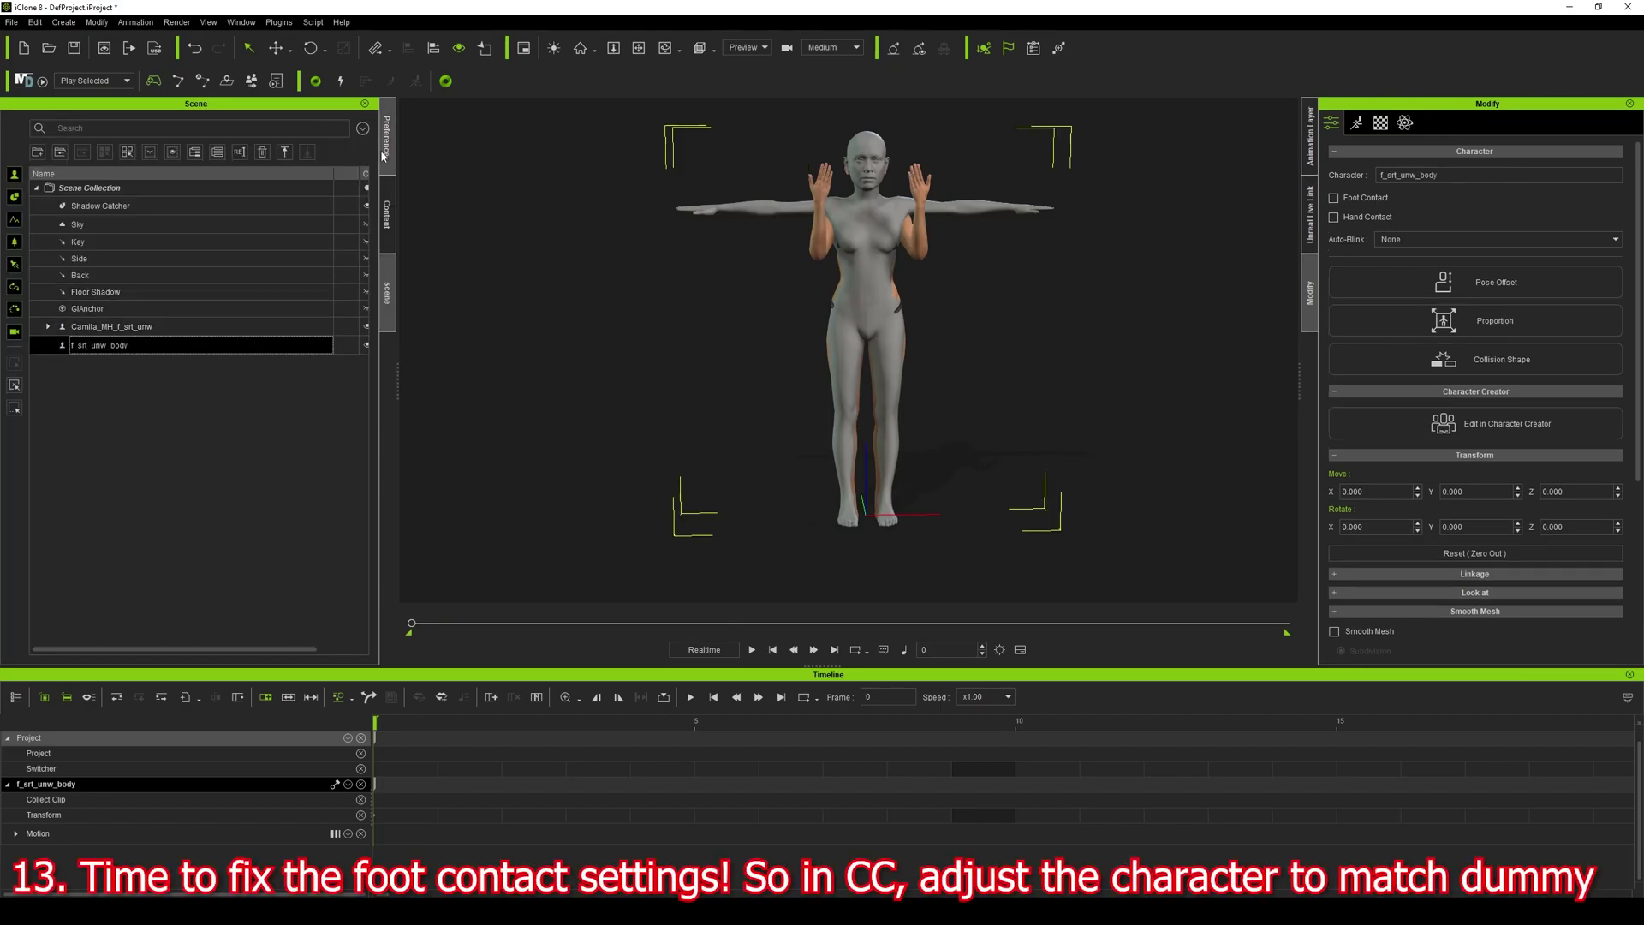
# Apply the Hands checking pose to f_srt_unw_body and compare its feet and body alignment with Camila_MH_f_srt_unw.
pyautogui.click(387, 214)
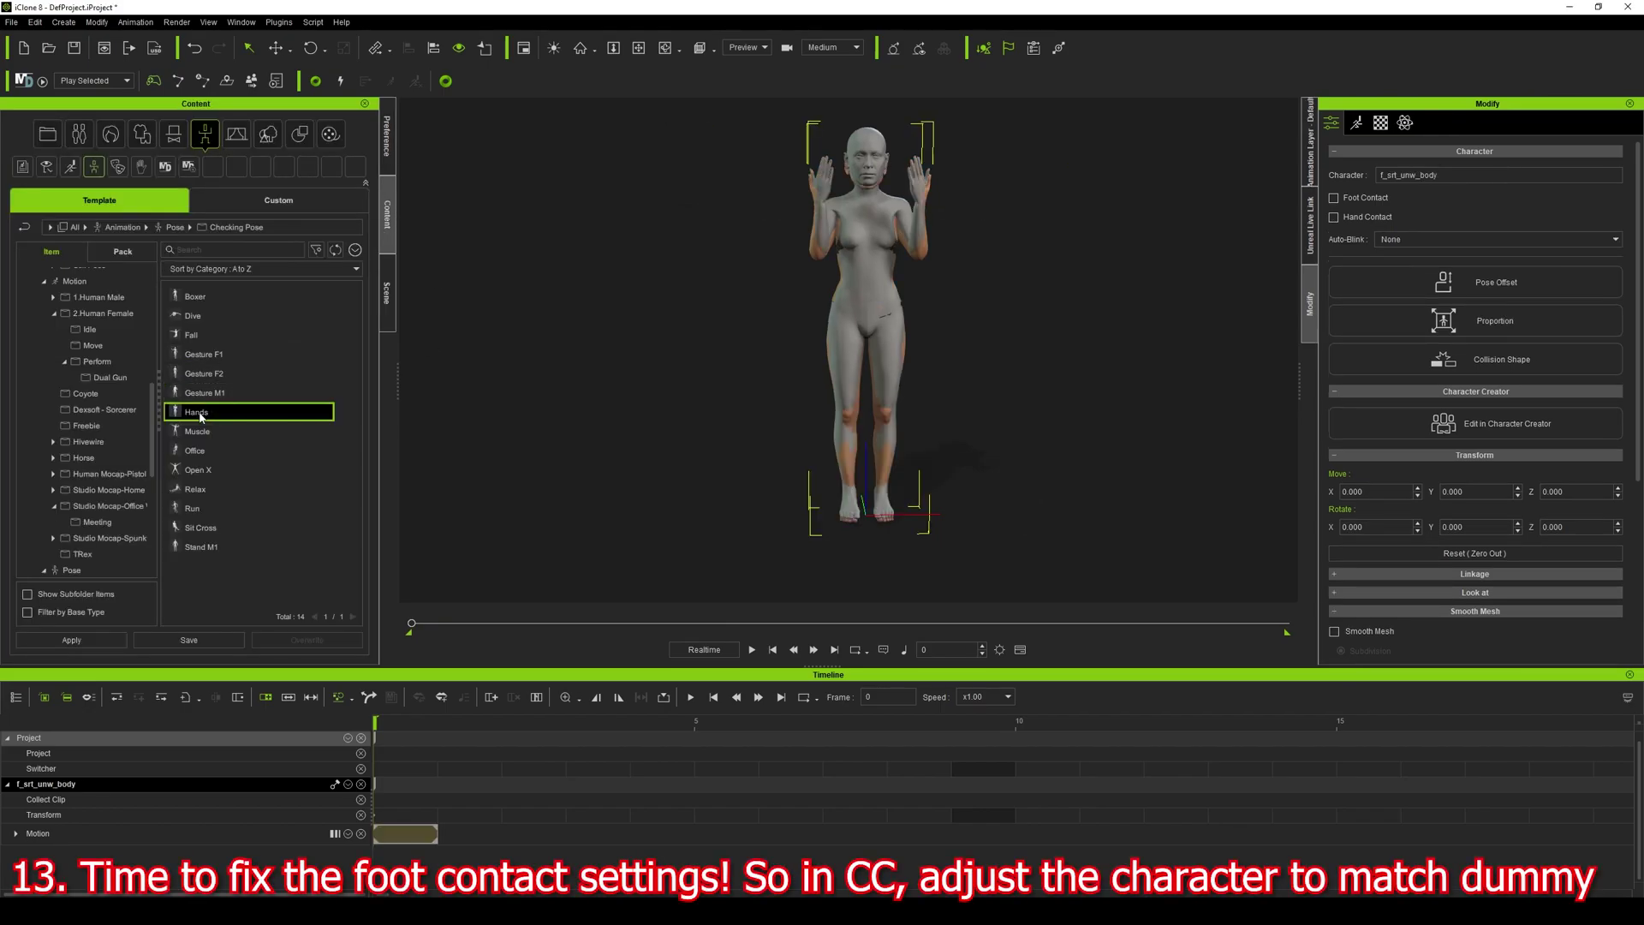
pyautogui.scroll(3, 940, 262)
pyautogui.moveTo(1004, 269); pyautogui.dragTo(1286, 257, button='right')
pyautogui.scroll(-2, 977, 343)
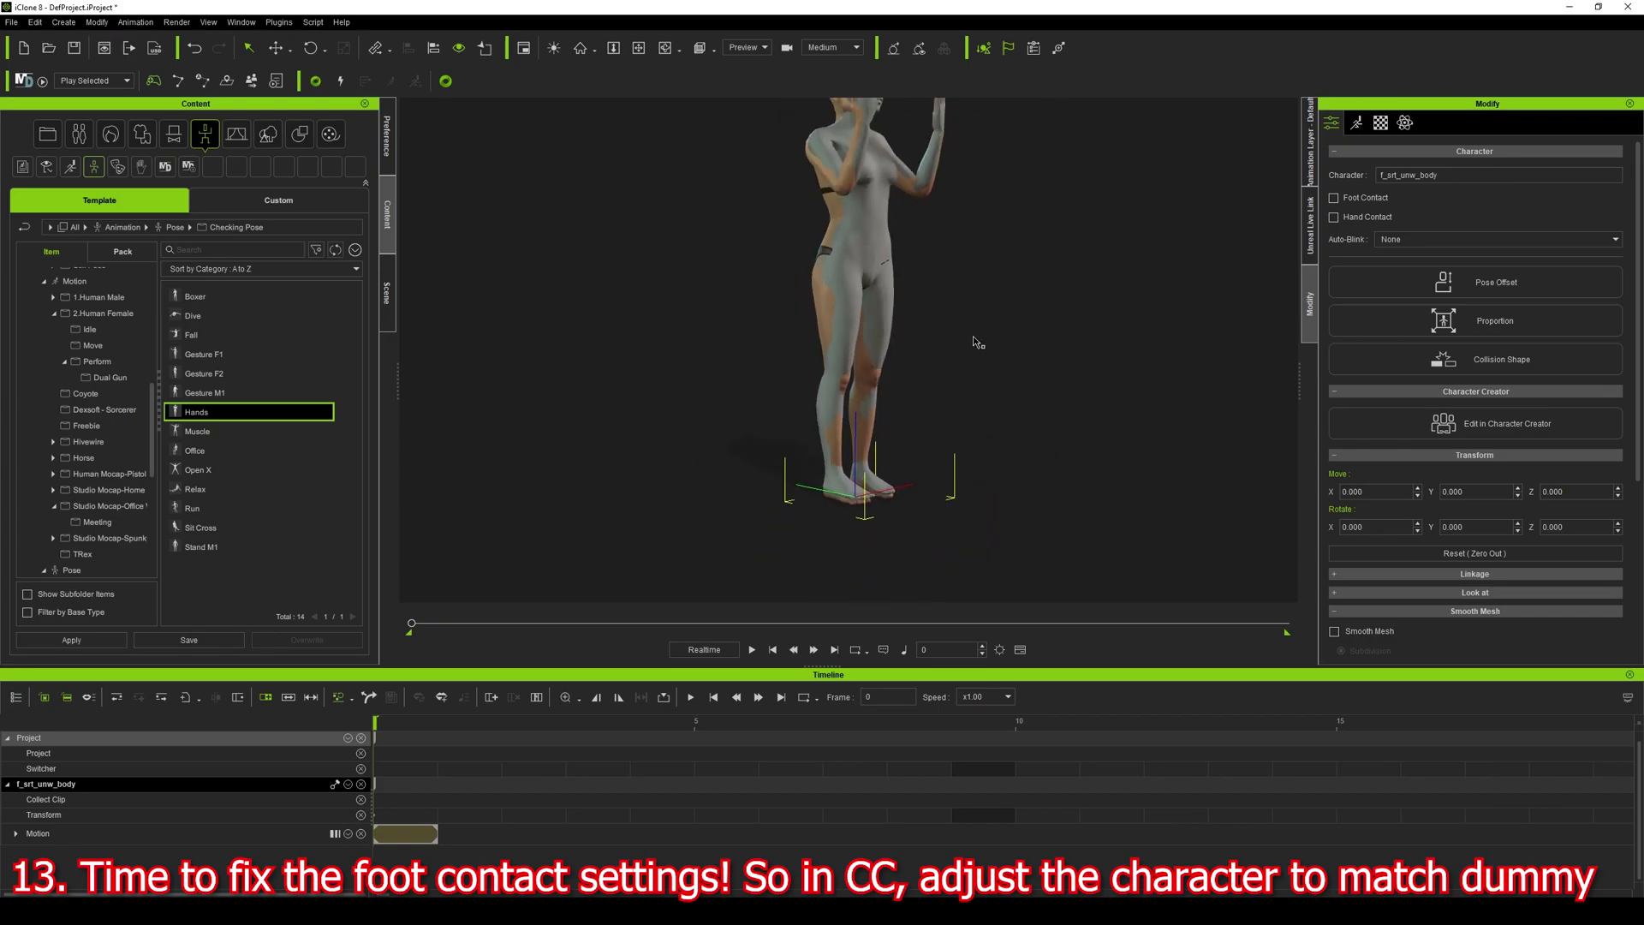
pyautogui.moveTo(977, 342); pyautogui.dragTo(965, 248, button='right')
pyautogui.moveTo(965, 249); pyautogui.dragTo(933, 348, button='middle')
pyautogui.scroll(3, 891, 308)
pyautogui.moveTo(933, 349); pyautogui.dragTo(874, 350, button='right')
pyautogui.scroll(-2, 900, 414)
pyautogui.moveTo(1065, 491); pyautogui.dragTo(1007, 397, button='middle')
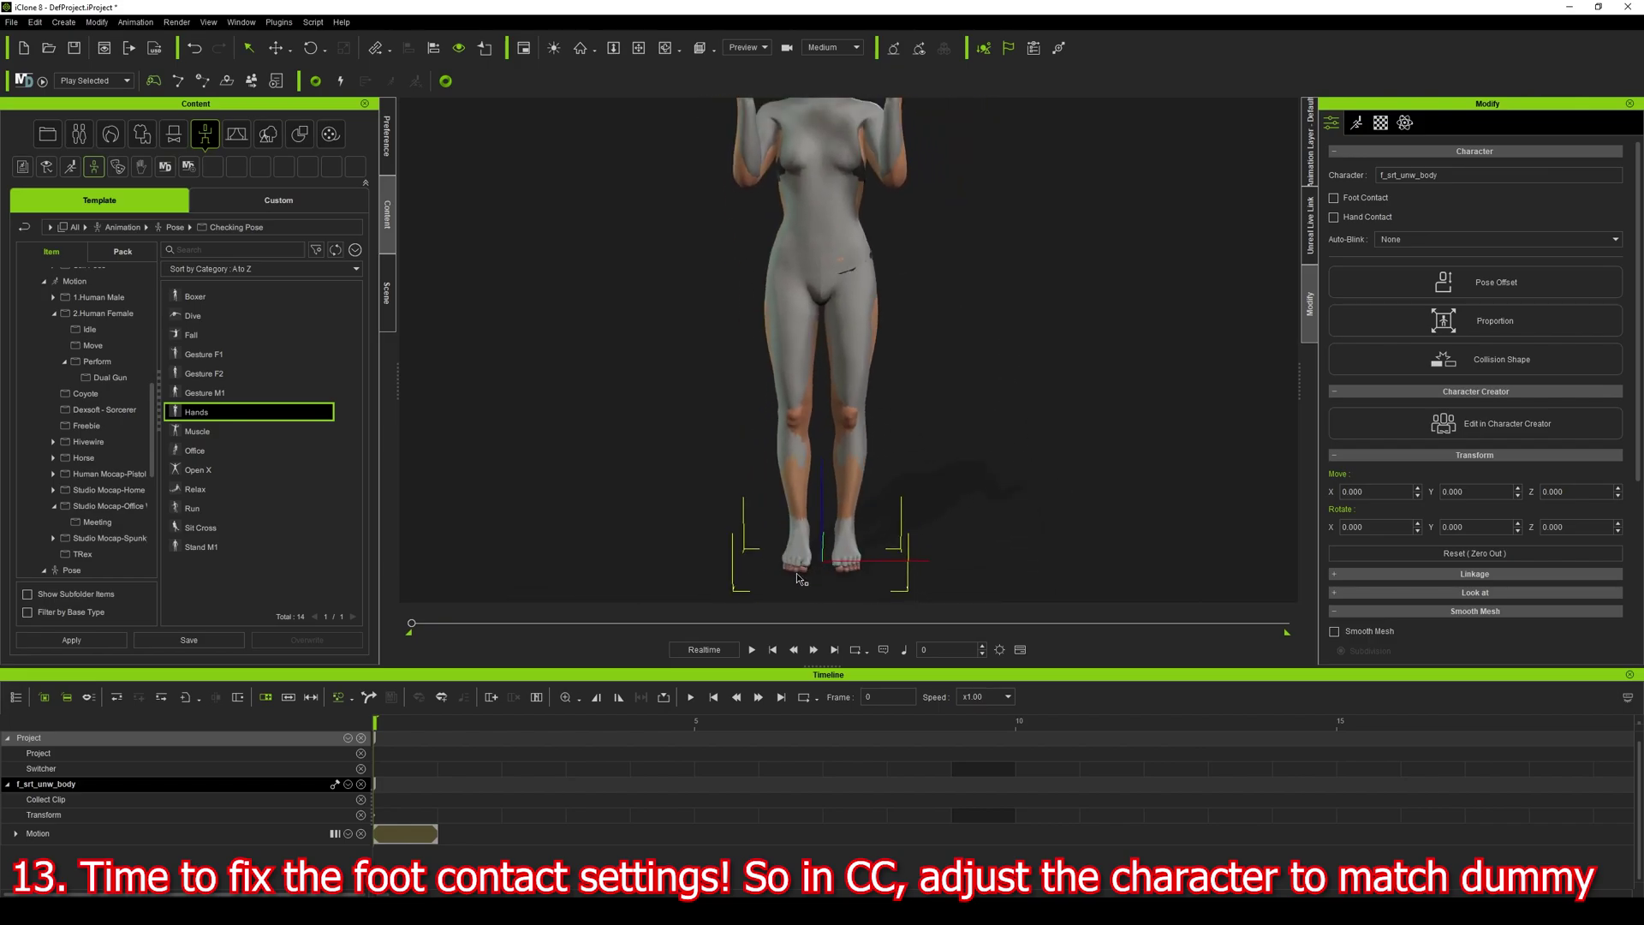
# Try lowering f_srt_unw_body by about 1.6 along Z to line it up with Camila, and undo the move.
pyautogui.click(389, 281)
pyautogui.press('w')
pyautogui.moveTo(823, 464); pyautogui.dragTo(823, 470)
pyautogui.scroll(-2, 934, 342)
pyautogui.moveTo(934, 343); pyautogui.dragTo(1020, 293, button='right')
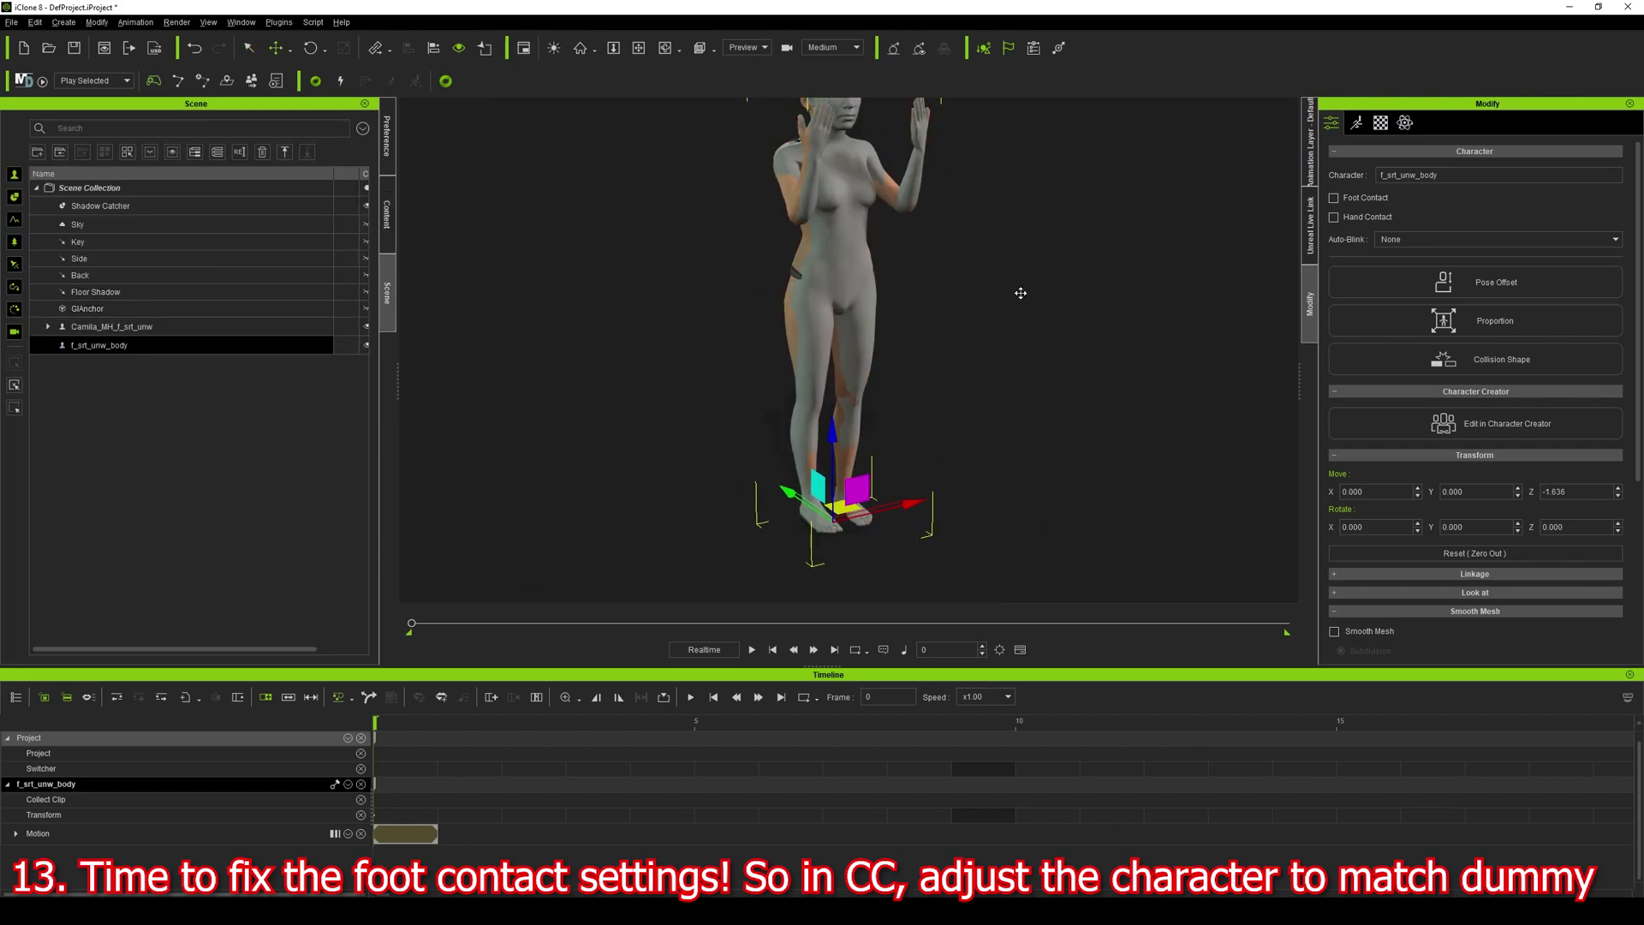
pyautogui.moveTo(1019, 294); pyautogui.dragTo(1010, 332, button='middle')
pyautogui.moveTo(1010, 332); pyautogui.dragTo(899, 489, button='right')
pyautogui.hotkey('ctrl', 'z')
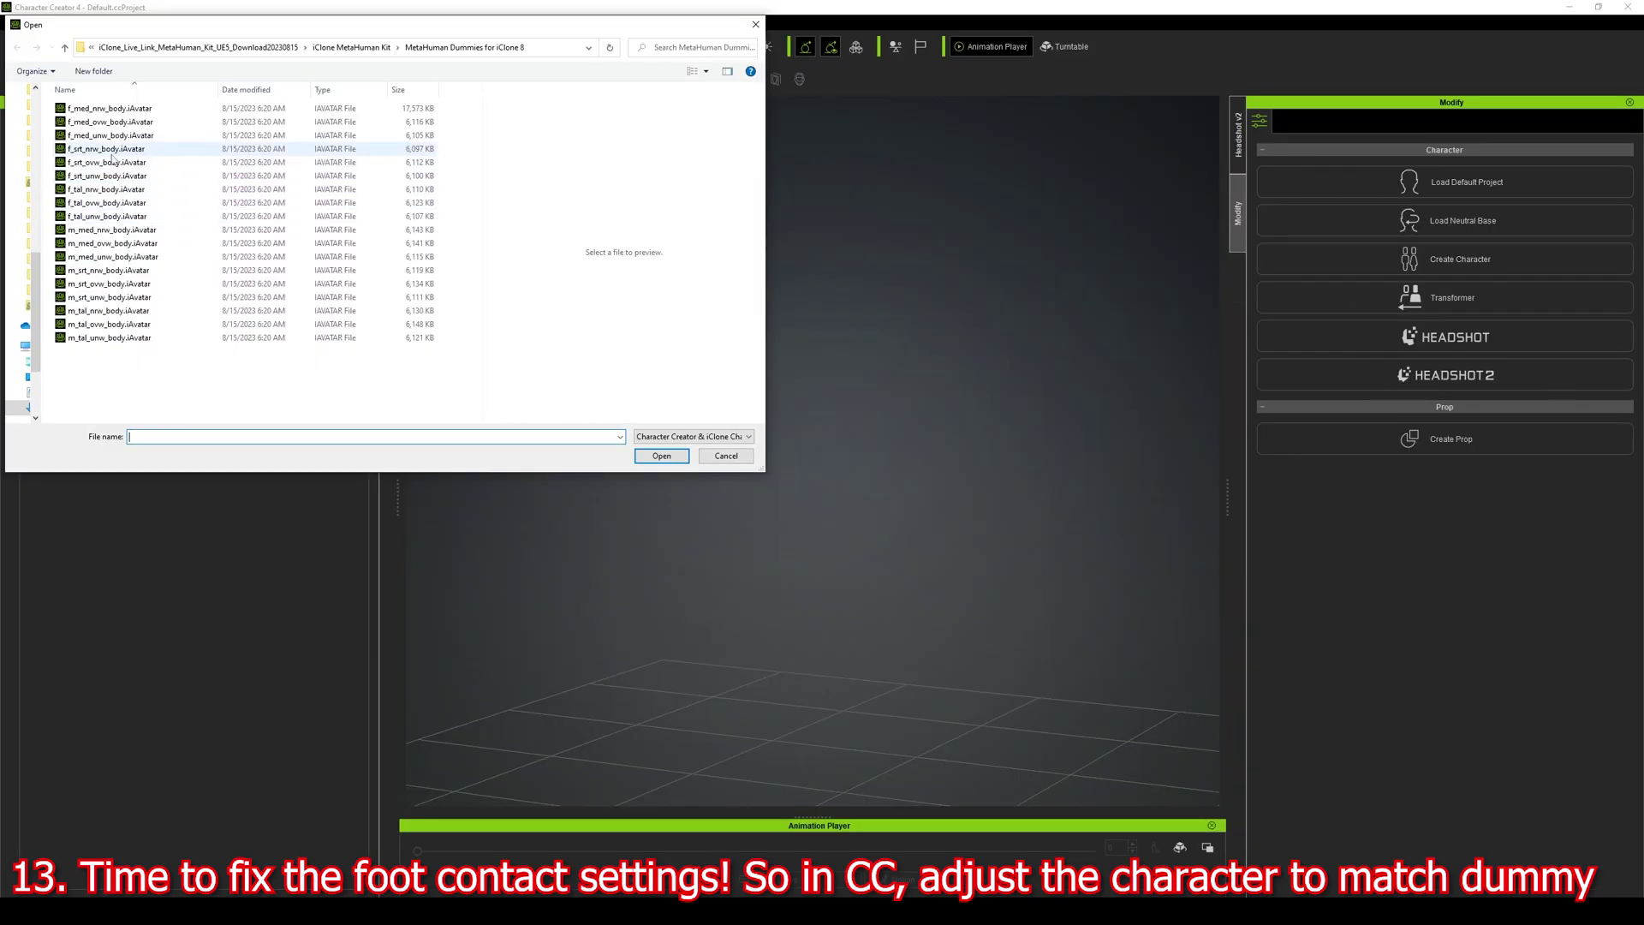
# Switch to Character Creator 4, load f_srt_unw_body.iAvatar and inspect its floor contact settings.
pyautogui.press('Return')
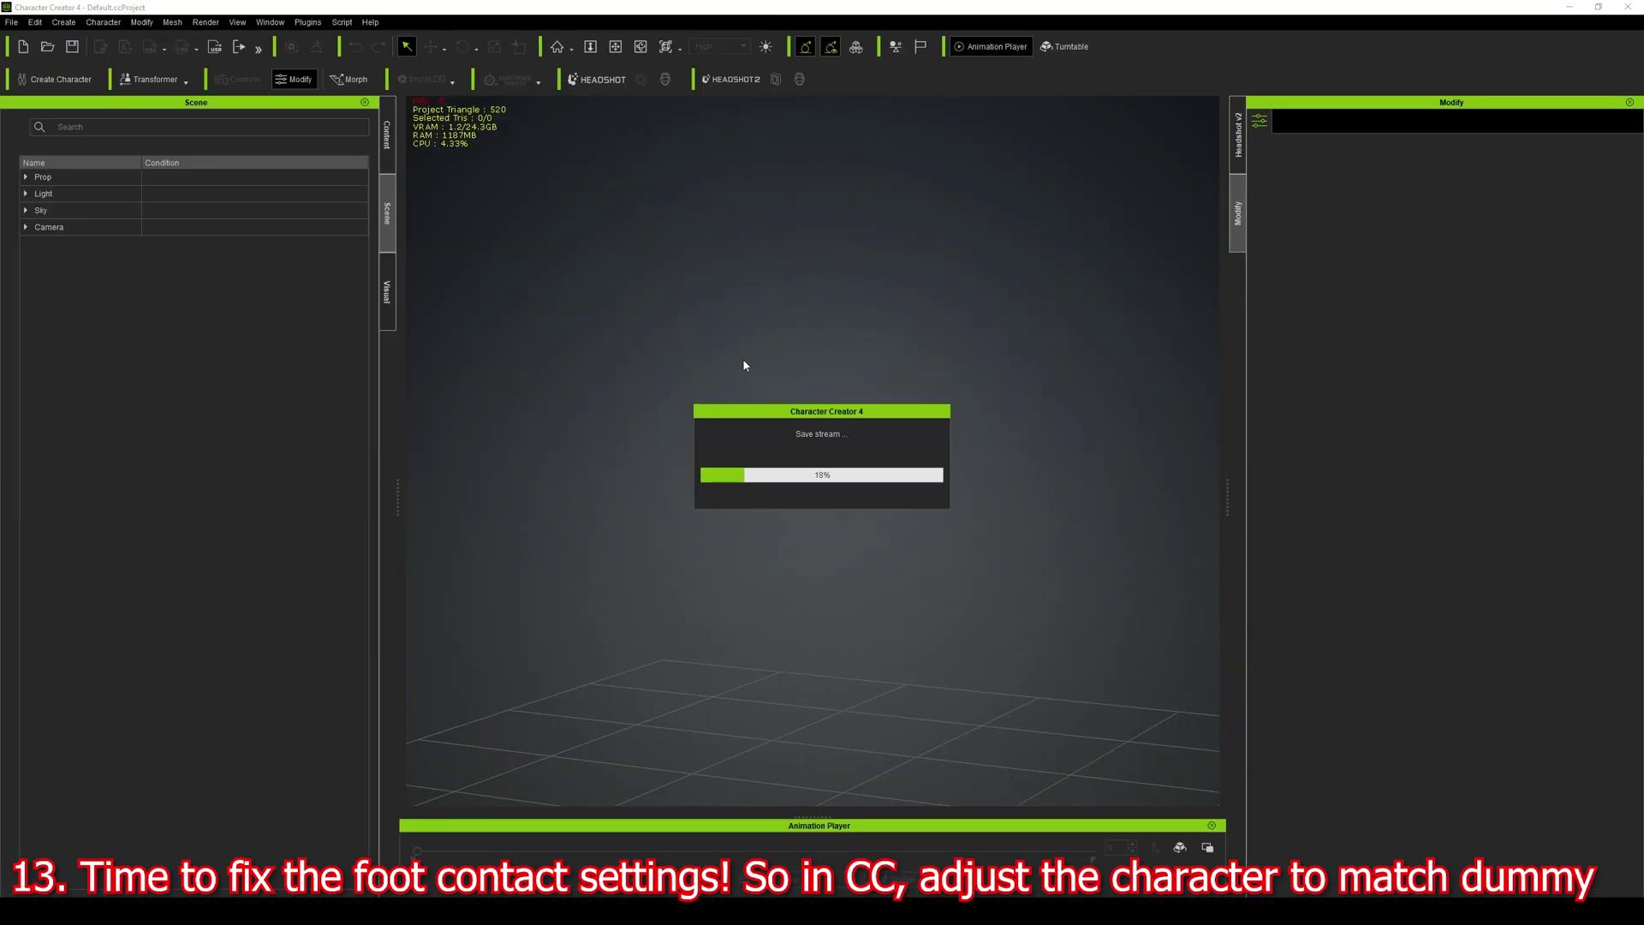
pyautogui.click(1422, 655)
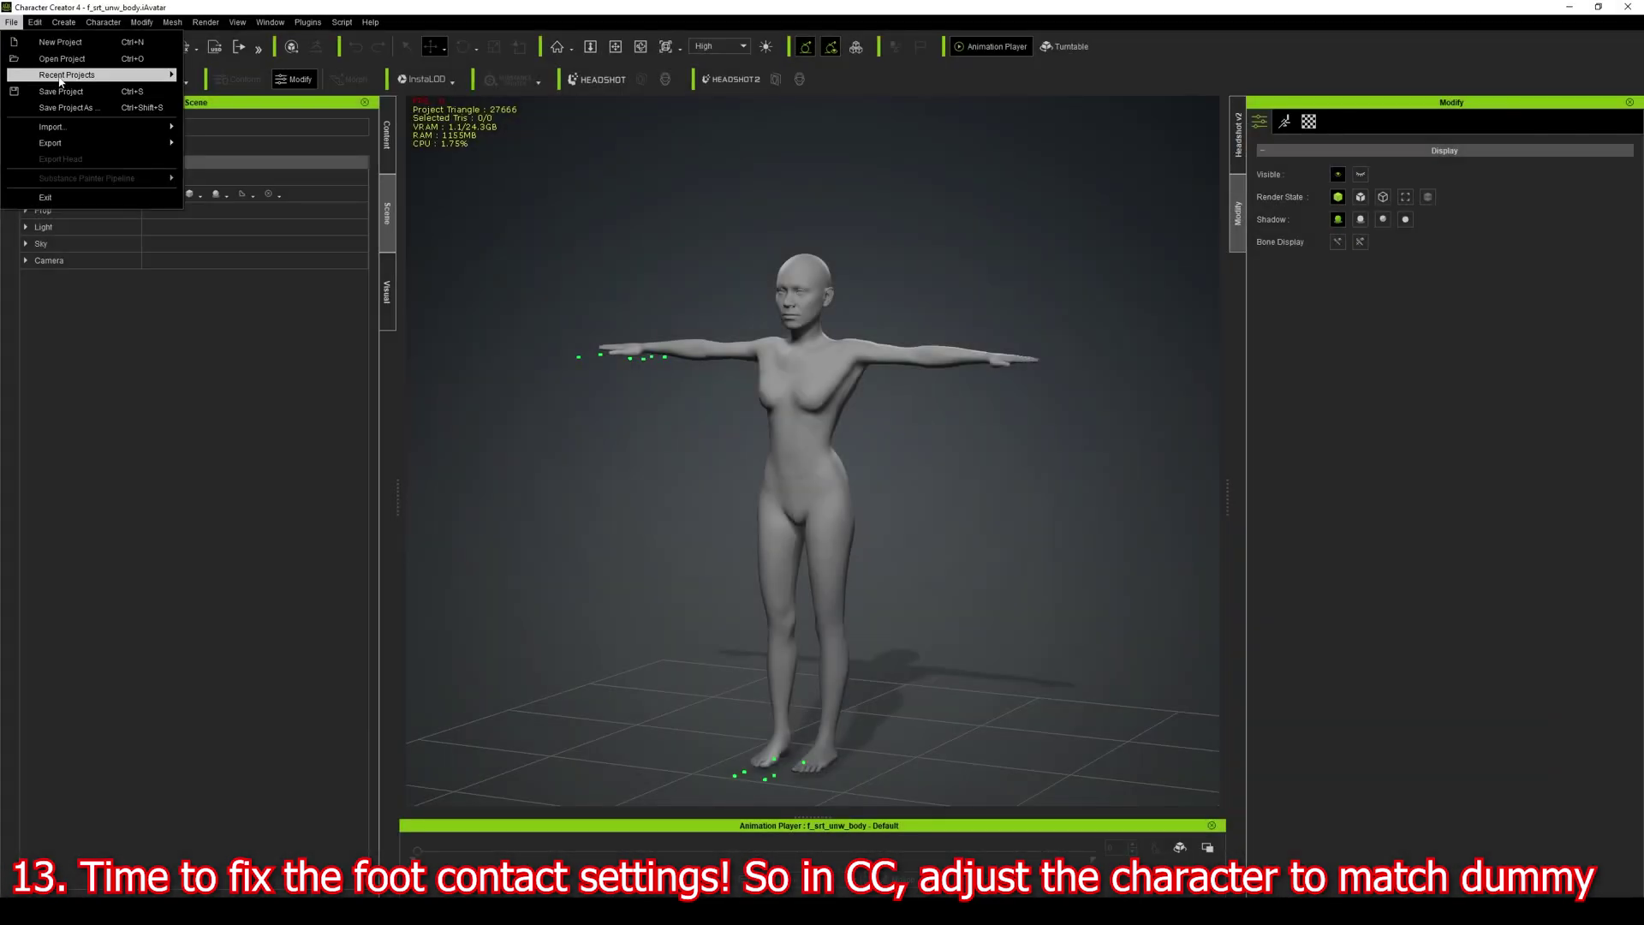
# Open the recent project CC4 Camila_matched_with_f_srt_unw_MH and set Camila's feet floor contact height to -6.70.
pyautogui.moveTo(129, 74)
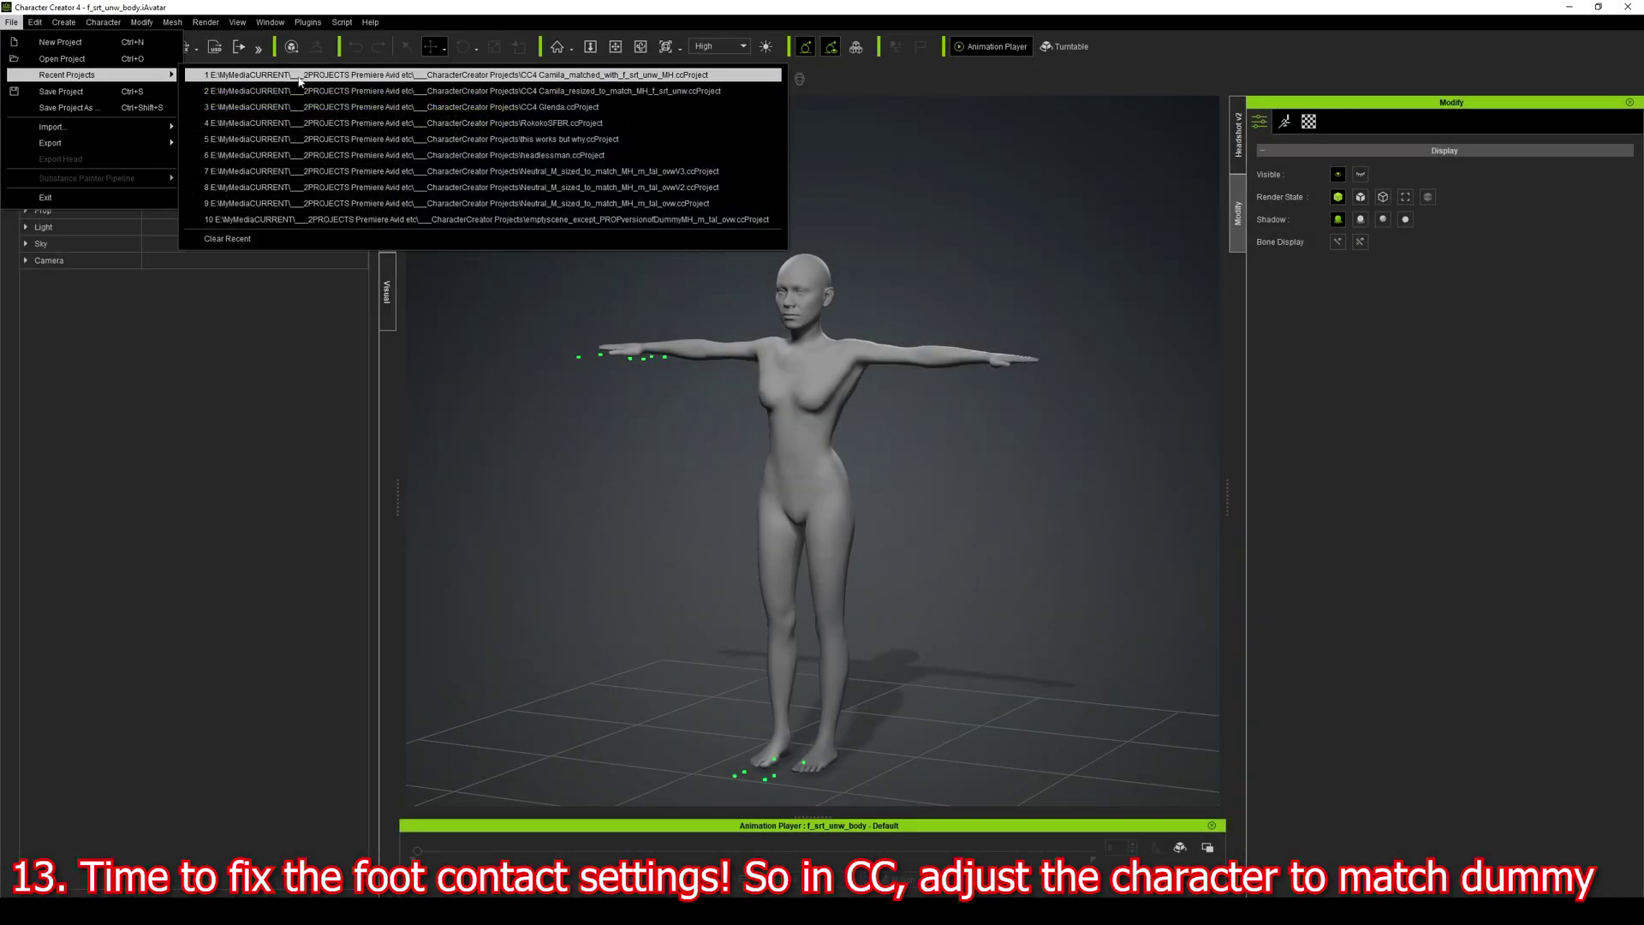
pyautogui.click(299, 76)
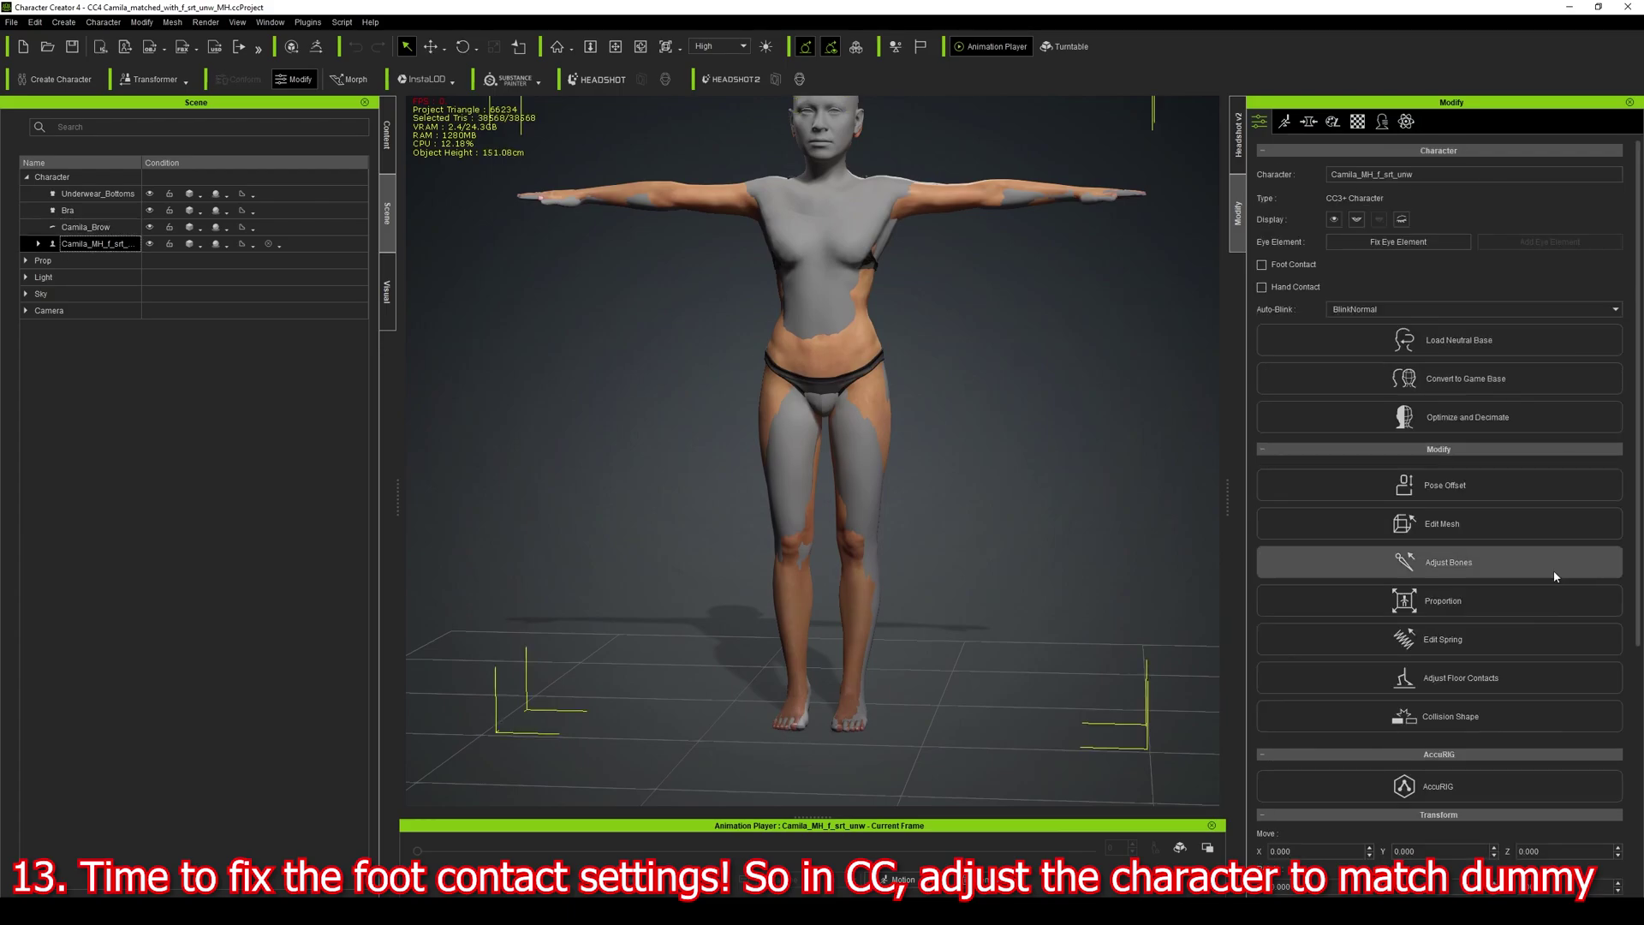
pyautogui.click(1456, 678)
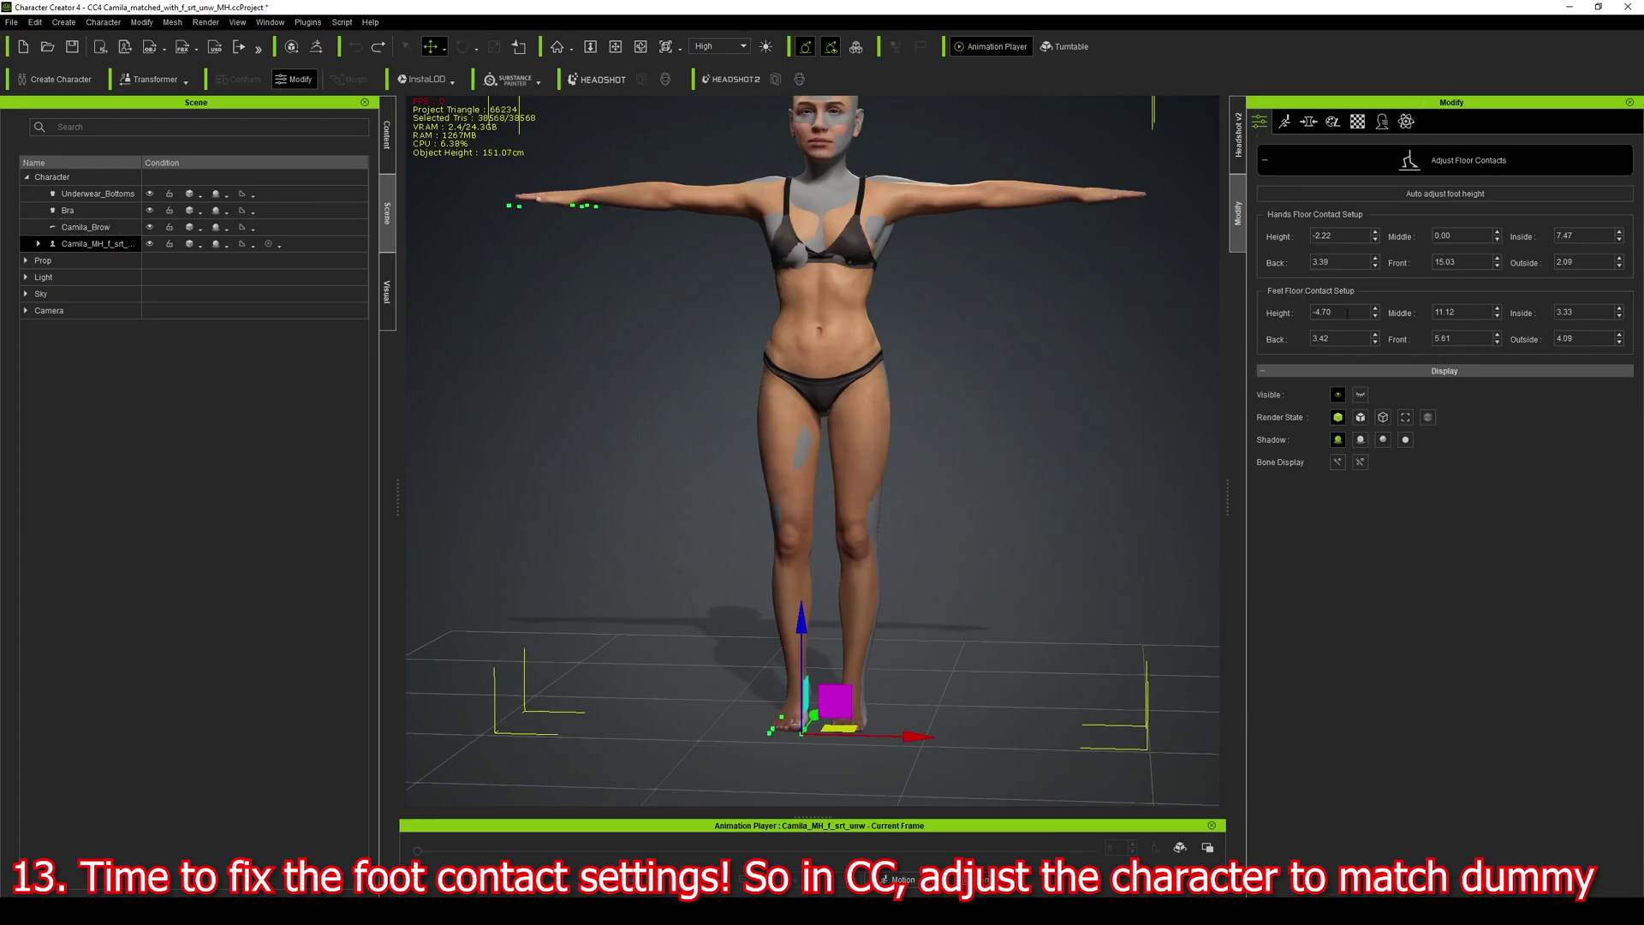
pyautogui.write('-6.70')
pyautogui.press('Return')
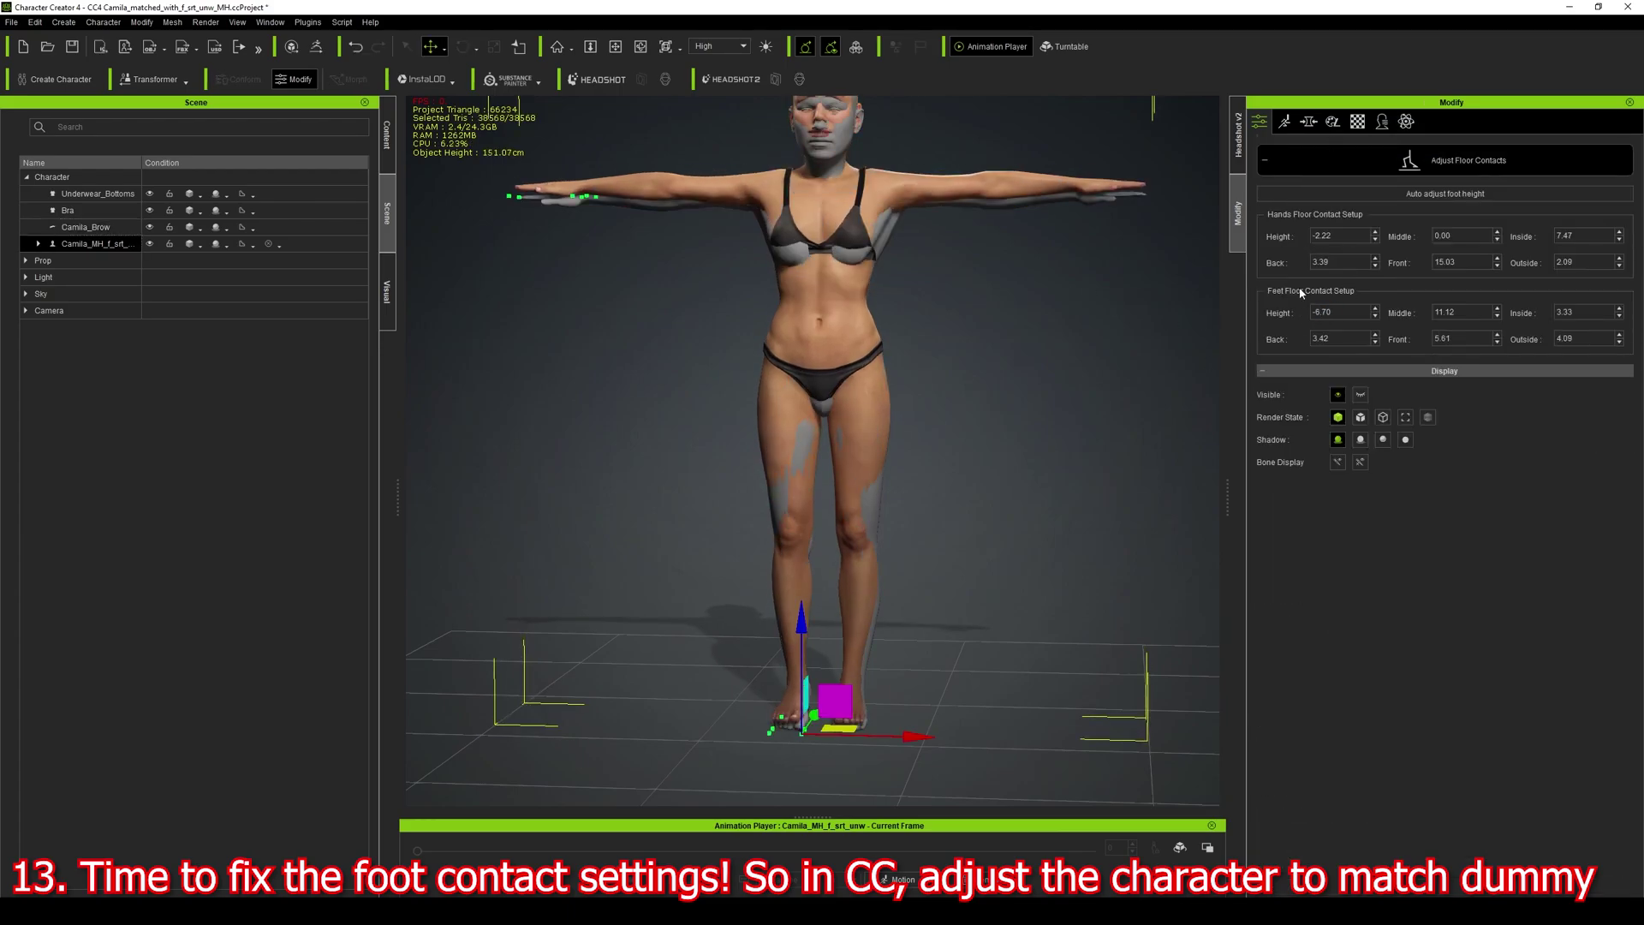
pyautogui.click(1447, 160)
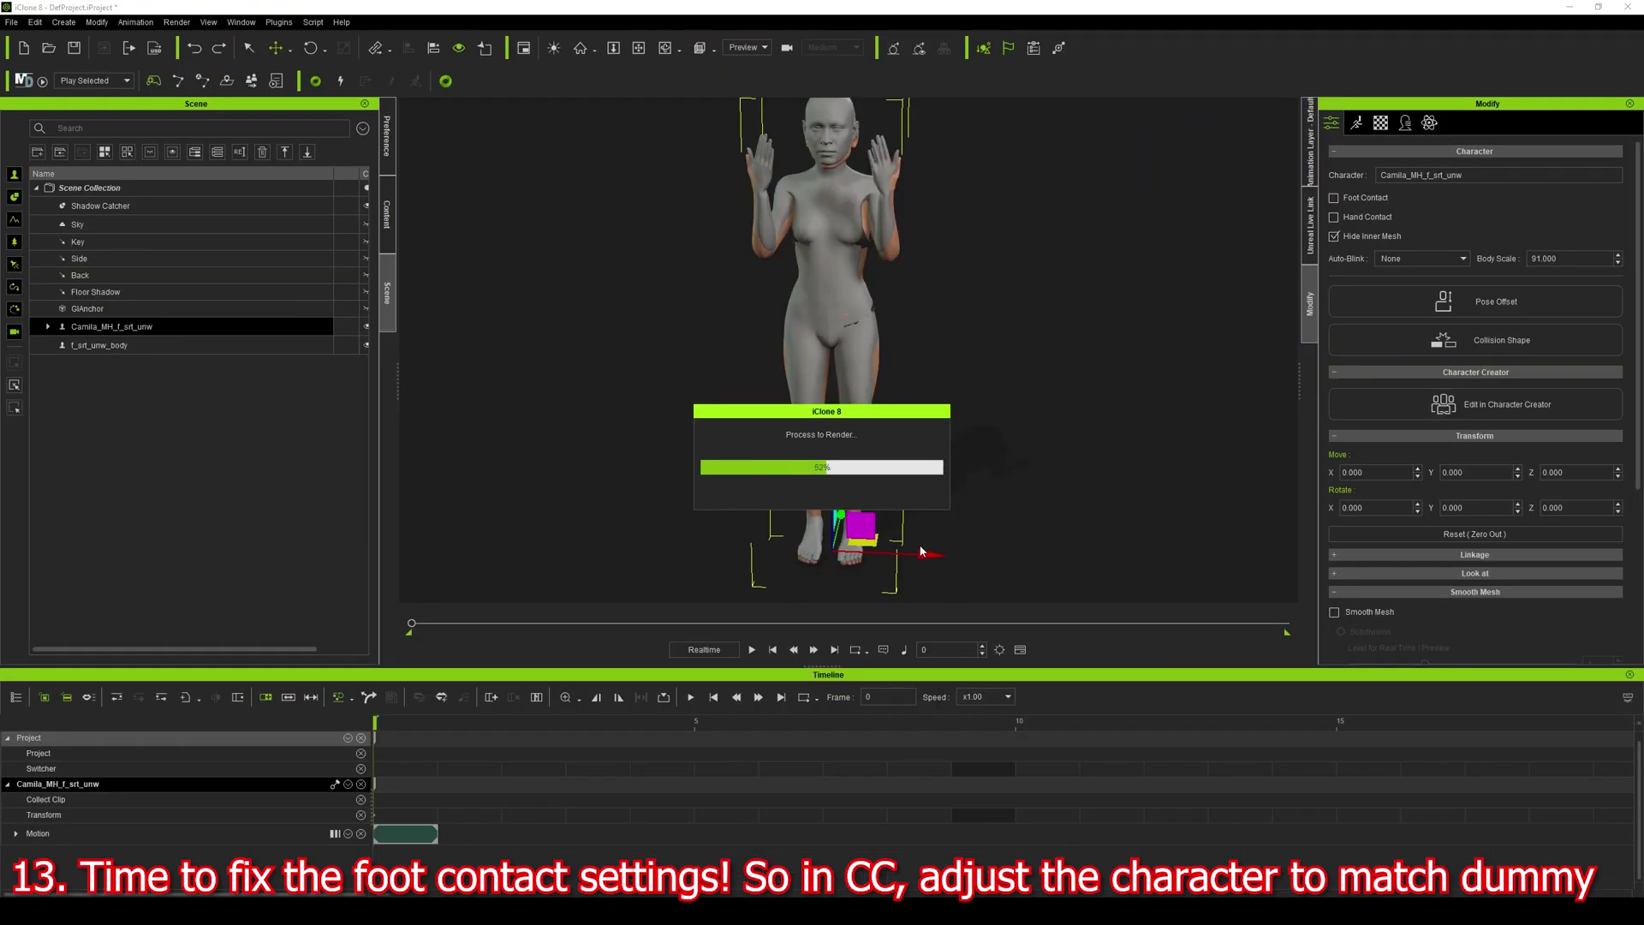
# Switch to iClone 8 with the updated Camila_MH_f_srt_unw brought in and delete its default motion clip.
pyautogui.click(835, 487)
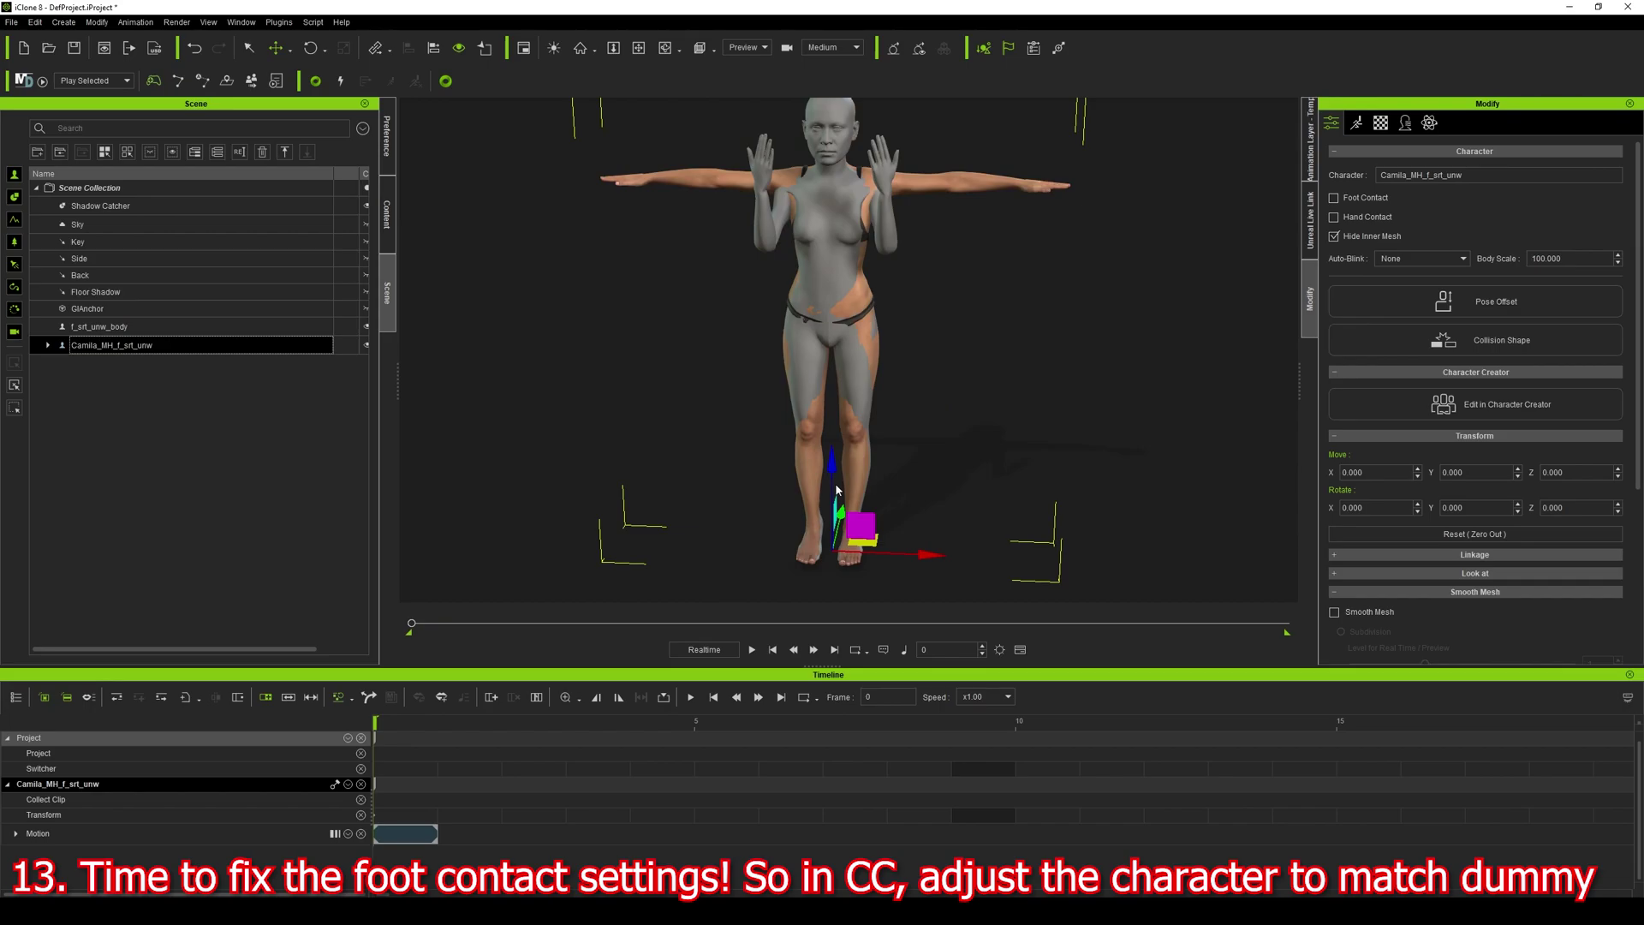
pyautogui.moveTo(839, 510); pyautogui.dragTo(794, 485, button='right')
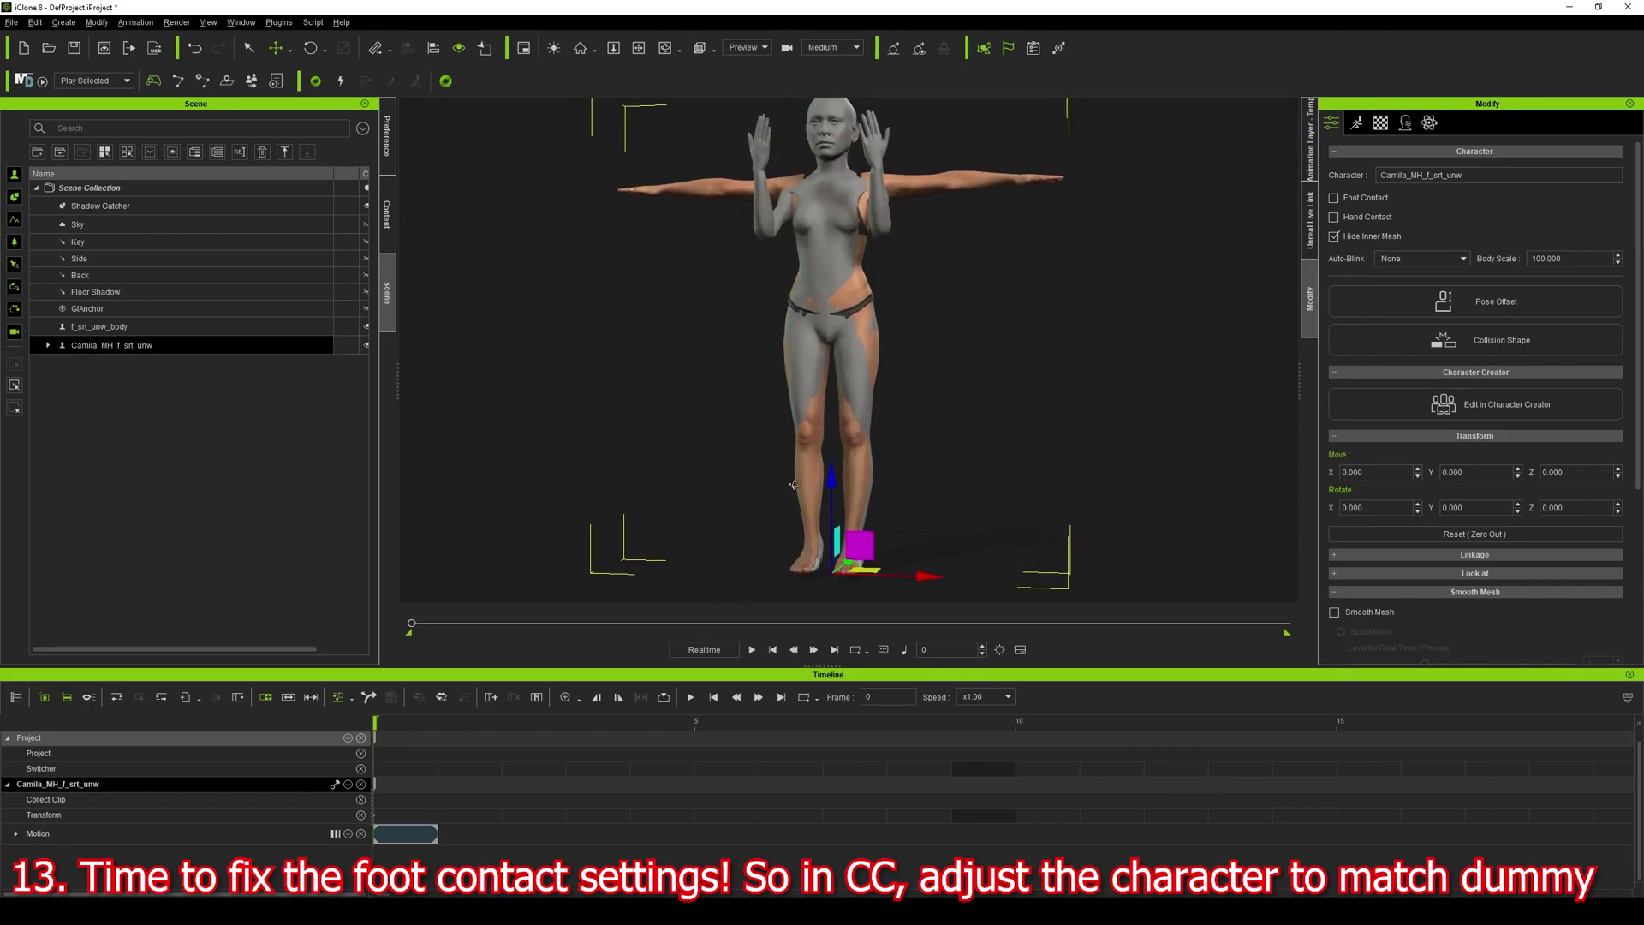
pyautogui.click(403, 835)
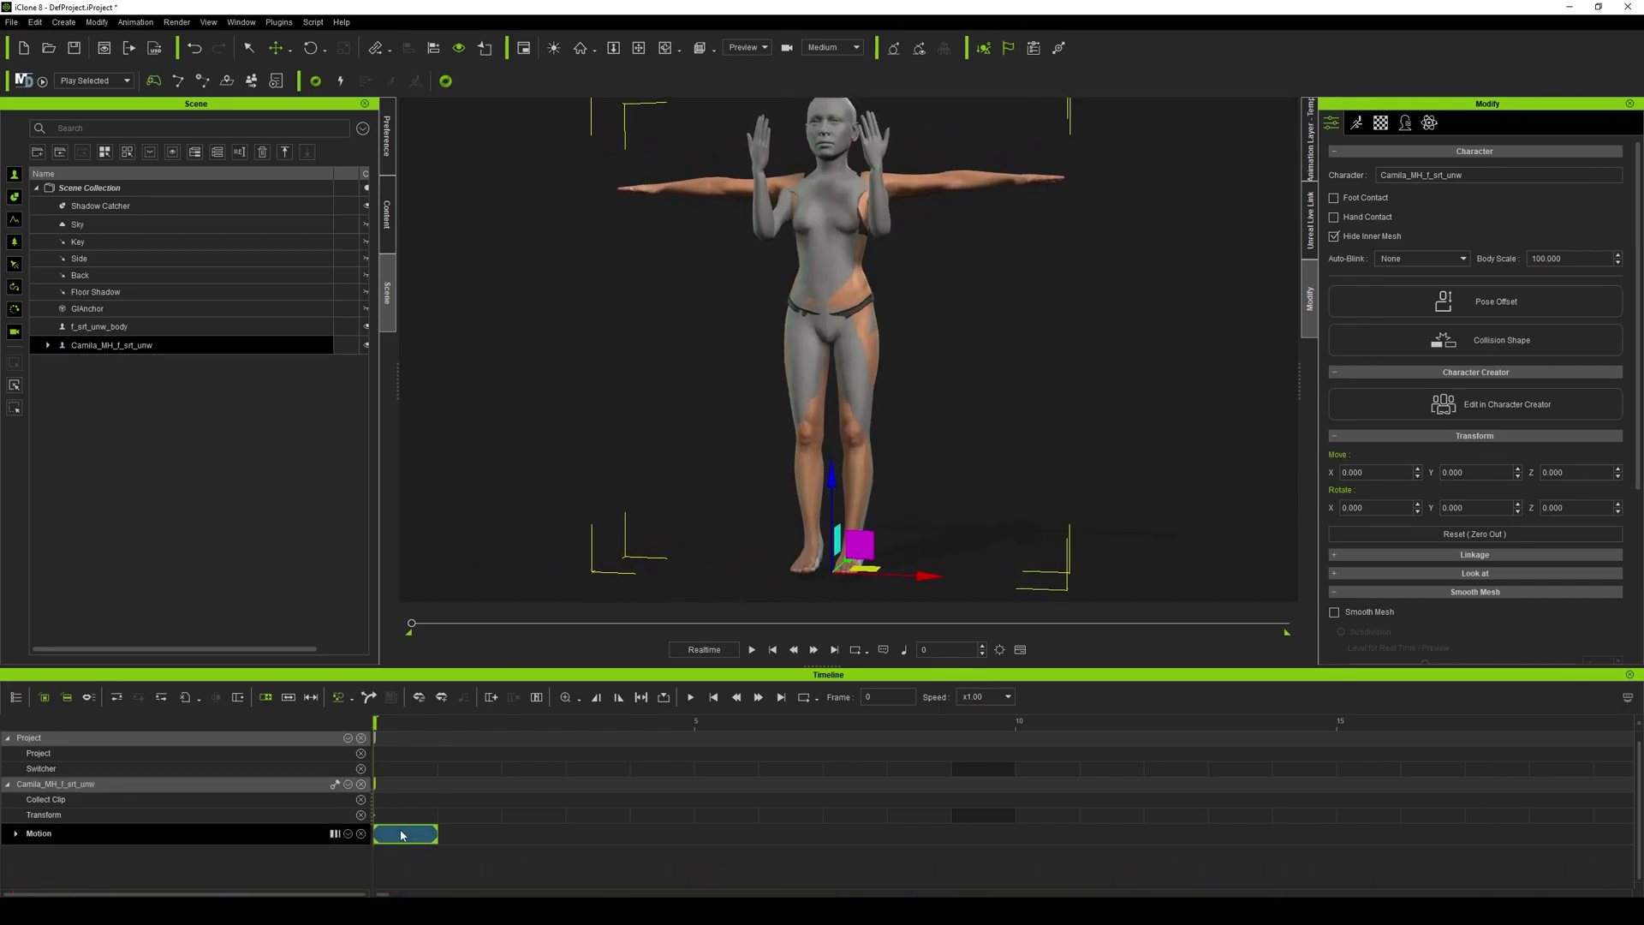
pyautogui.press('Delete')
# Apply the Hands checking pose to the updated Camila_MH_f_srt_unw and check its overlap with the dummy.
pyautogui.click(387, 214)
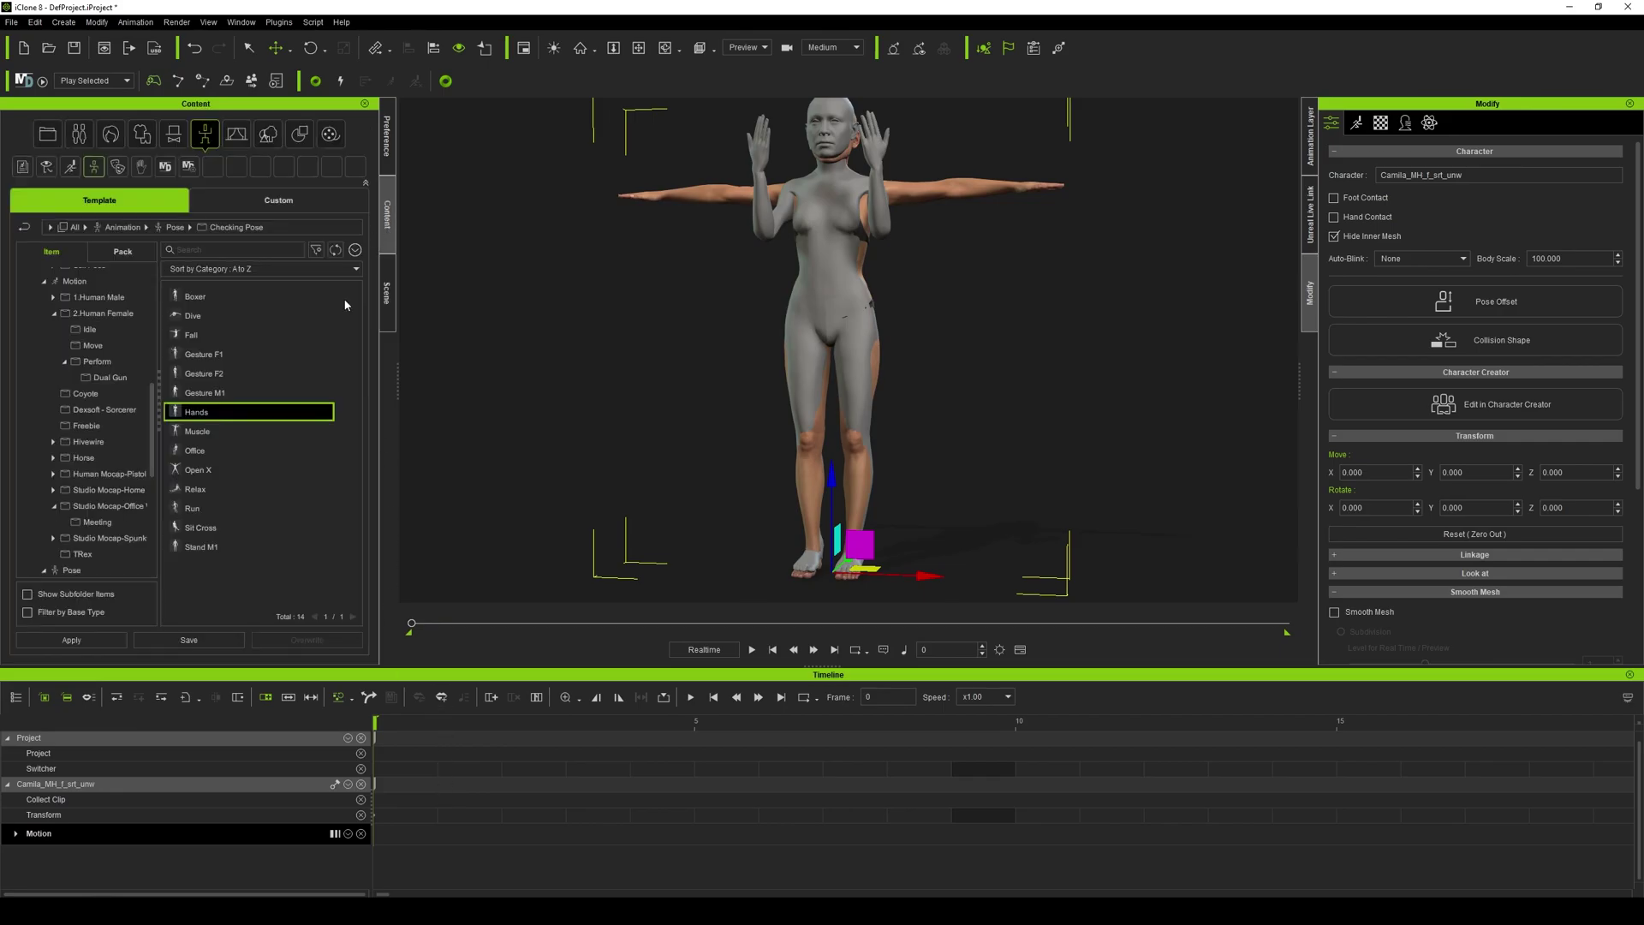
pyautogui.moveTo(197, 412); pyautogui.dragTo(824, 511)
pyautogui.moveTo(860, 402); pyautogui.dragTo(937, 258, button='right')
pyautogui.moveTo(937, 259); pyautogui.dragTo(856, 328, button='middle')
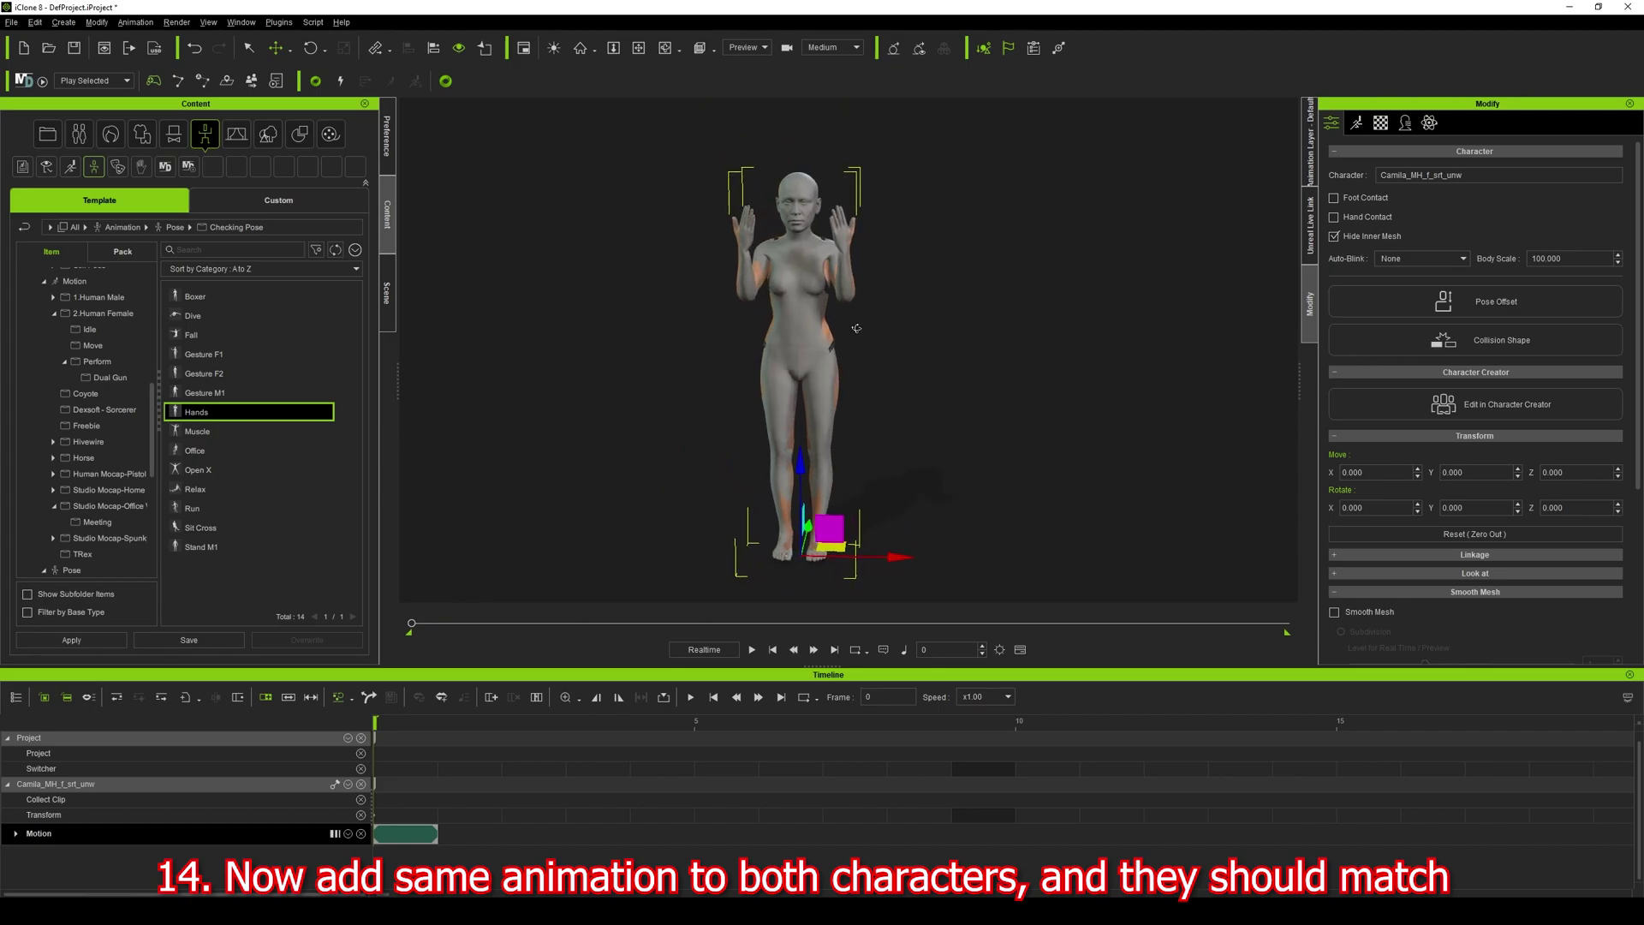
# Apply the Catwalk_2Loop motion from the Human Female Move library to Camila_MH_f_srt_unw.
pyautogui.click(190, 227)
pyautogui.click(182, 228)
pyautogui.click(130, 228)
pyautogui.doubleClick(205, 336)
pyautogui.doubleClick(214, 317)
pyautogui.doubleClick(194, 317)
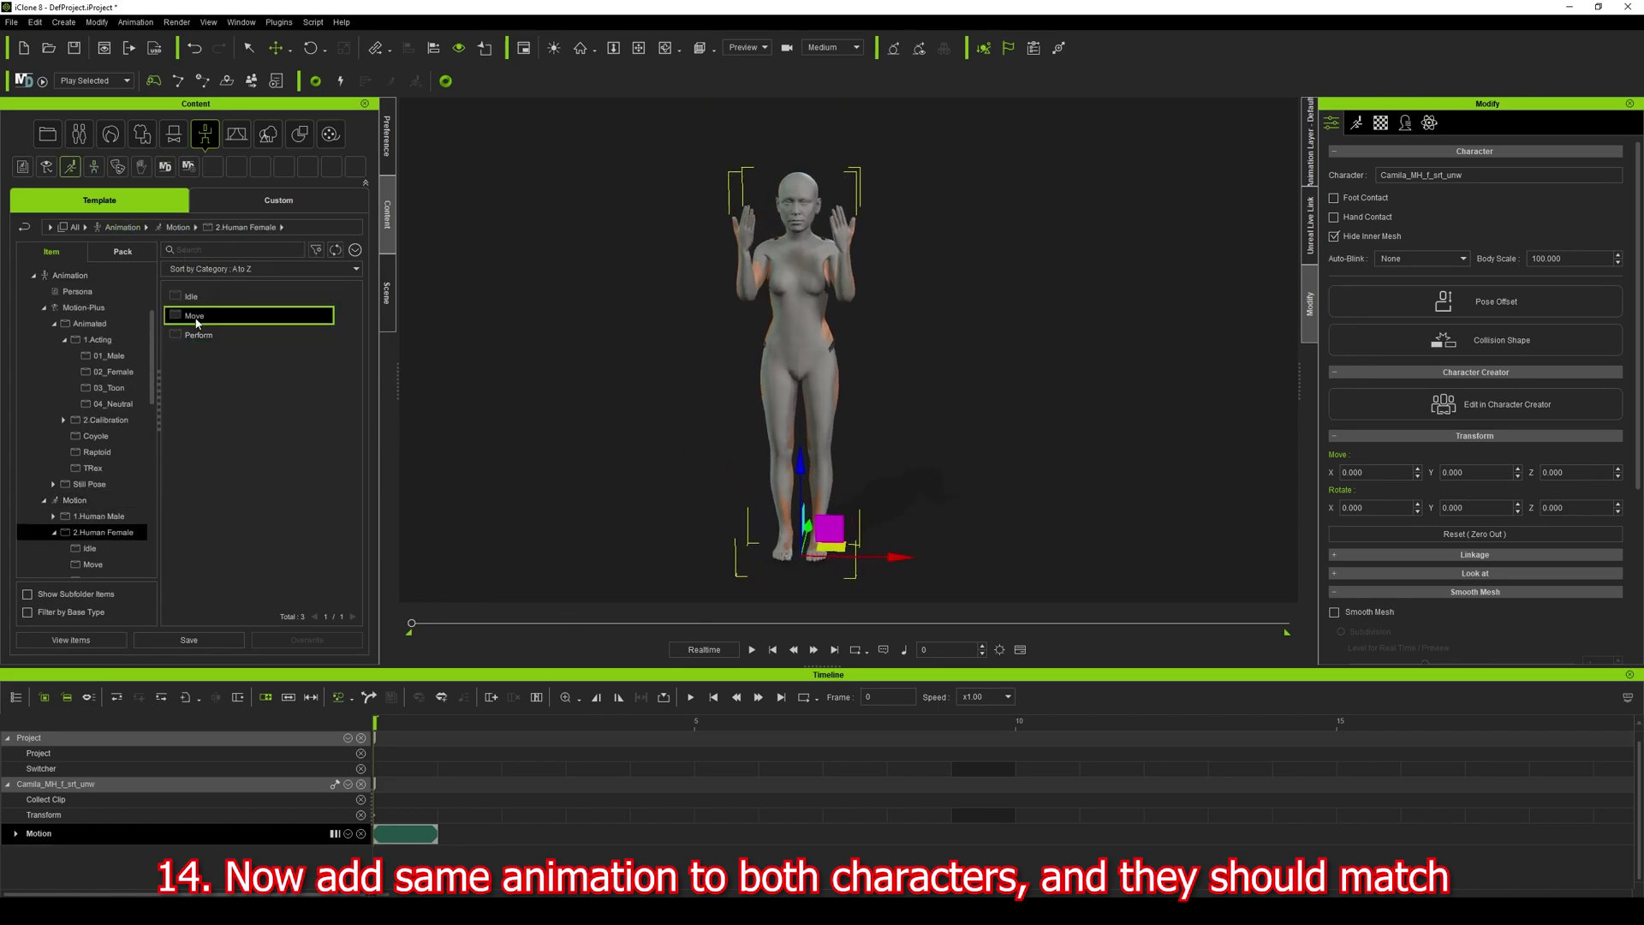
pyautogui.doubleClick(194, 316)
# Apply the same Catwalk_2Loop motion to the dummy f_srt_unw_body.
pyautogui.click(388, 293)
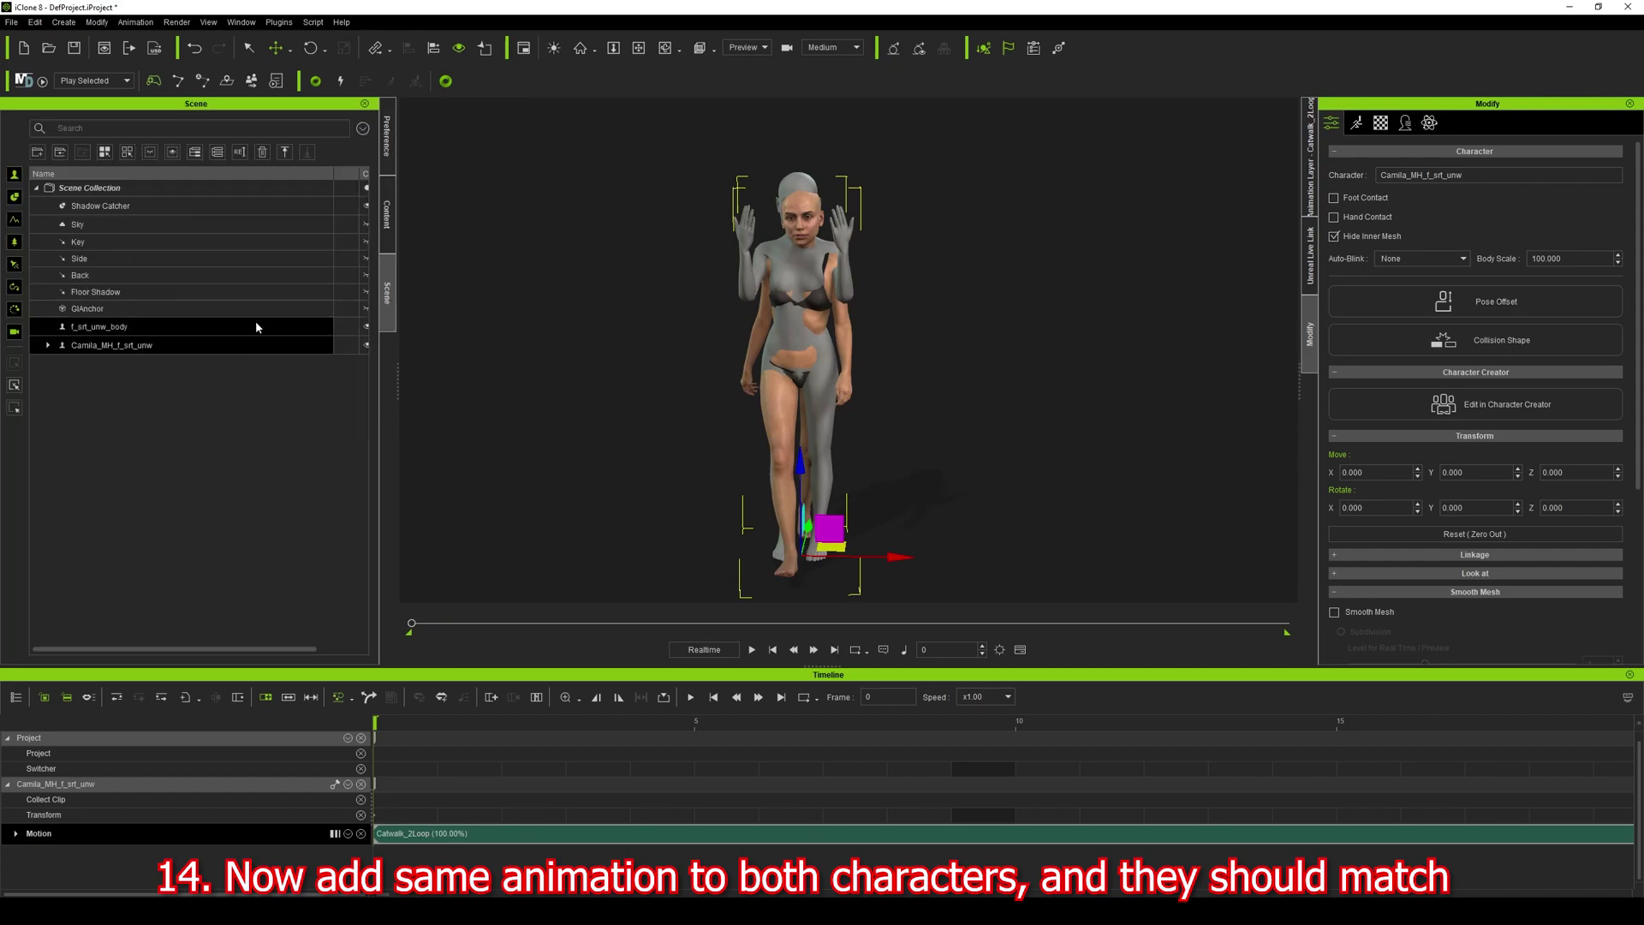
pyautogui.click(256, 325)
pyautogui.click(388, 214)
pyautogui.doubleClick(221, 318)
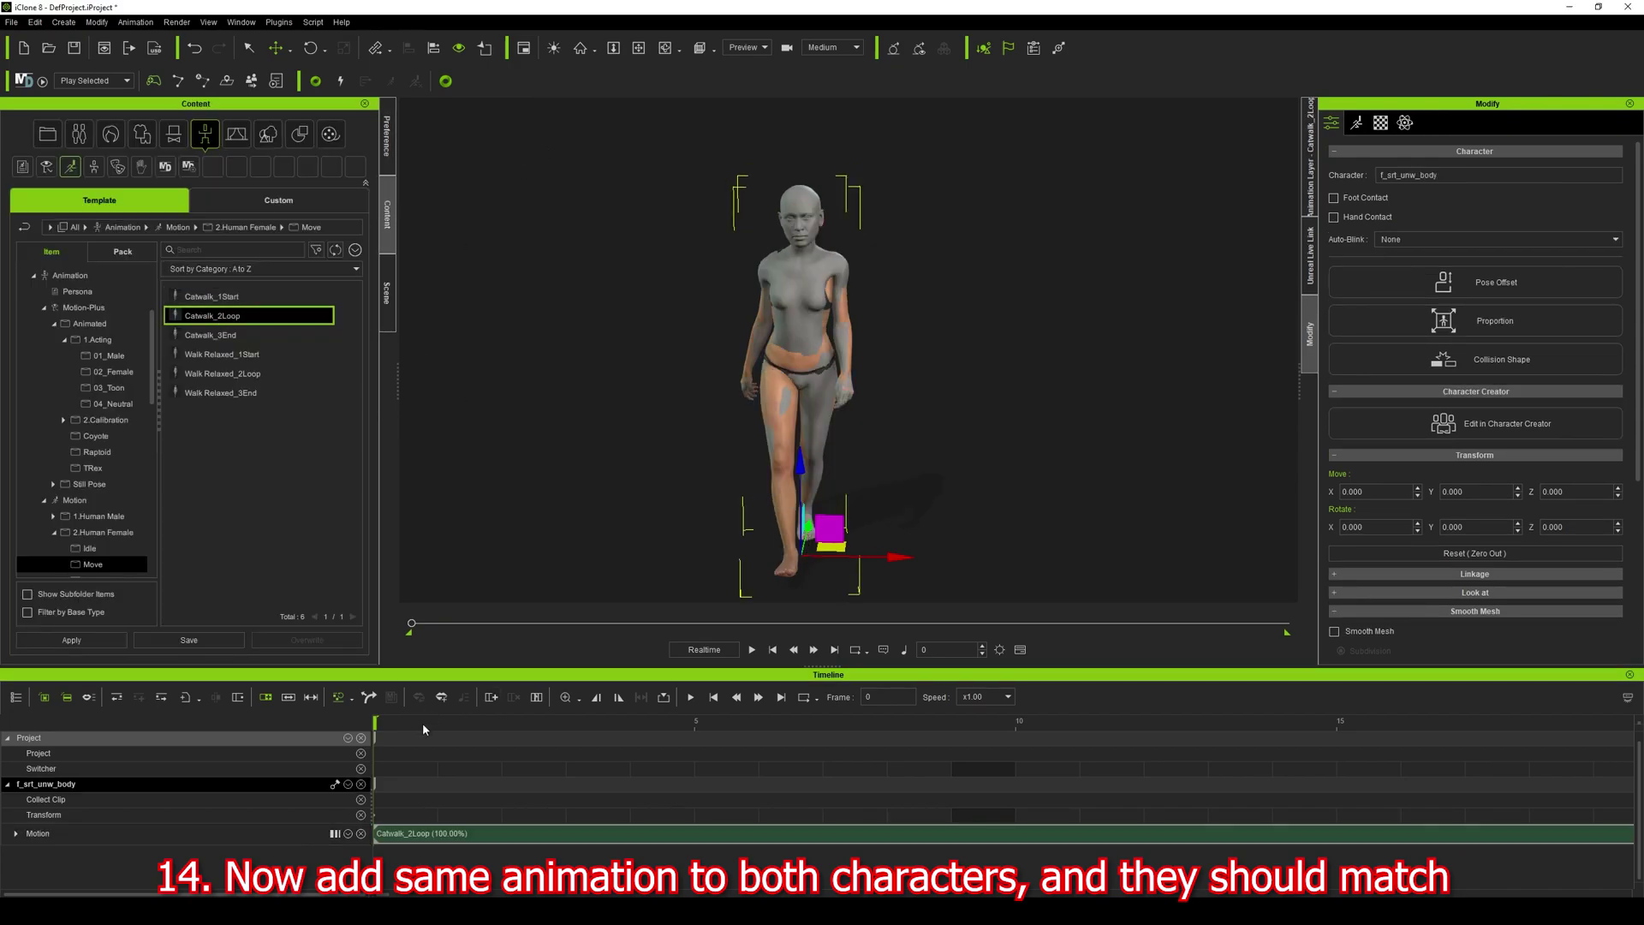
# Play the catwalk animation, rewind to the start and replay it to compare both characters' movement.
pyautogui.press('space')
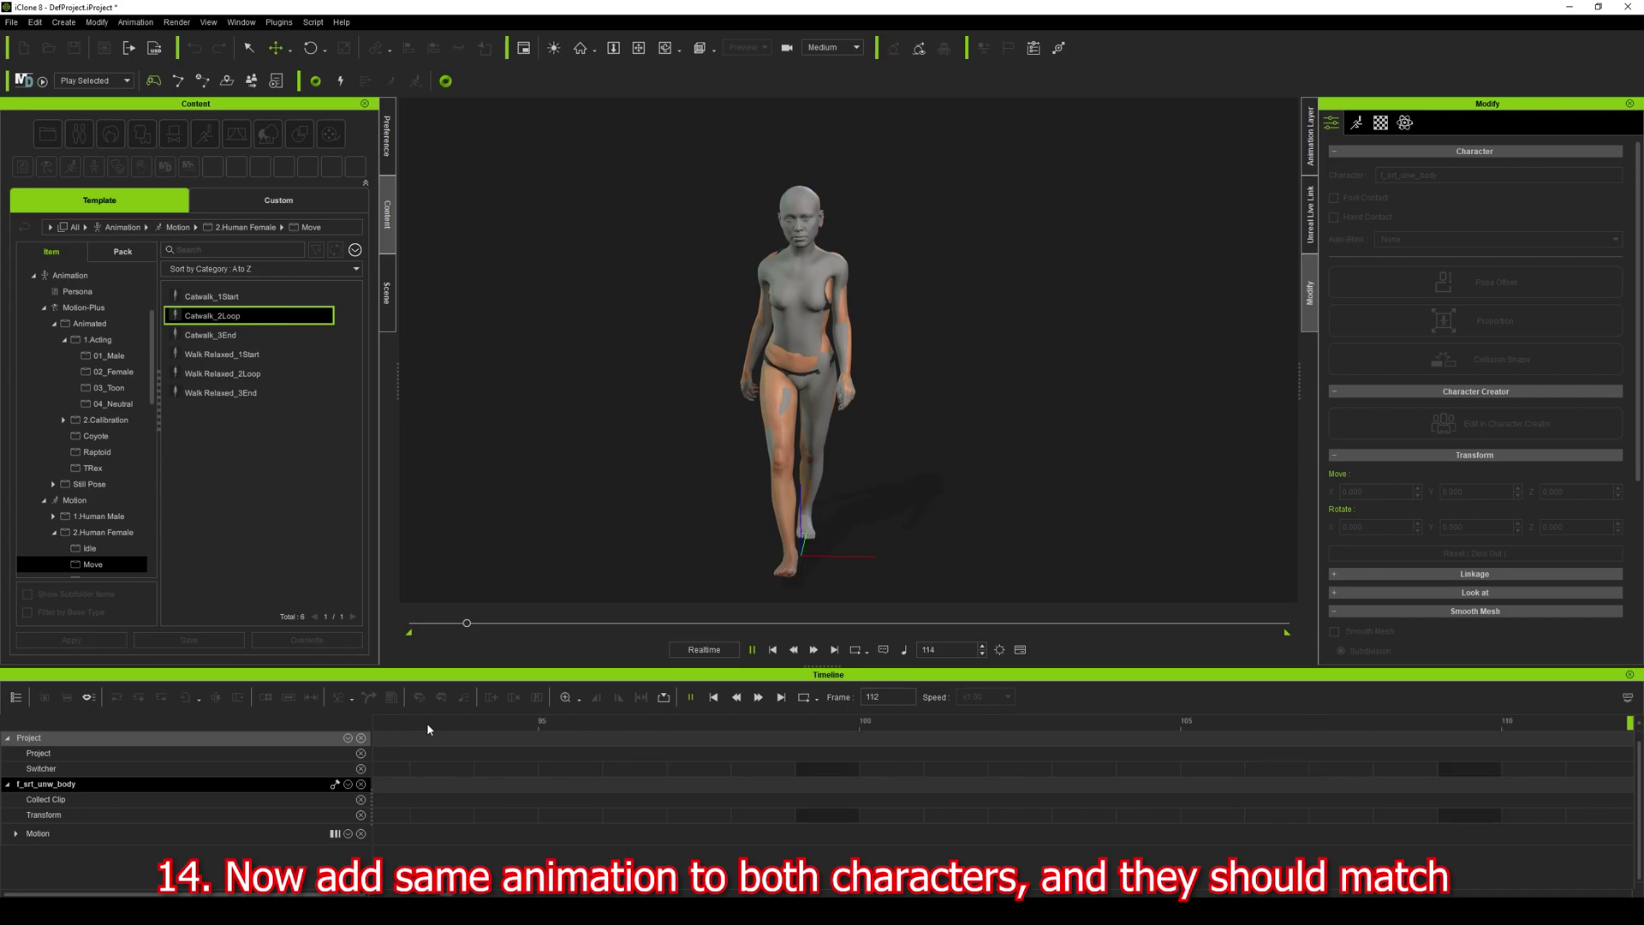
pyautogui.press('space')
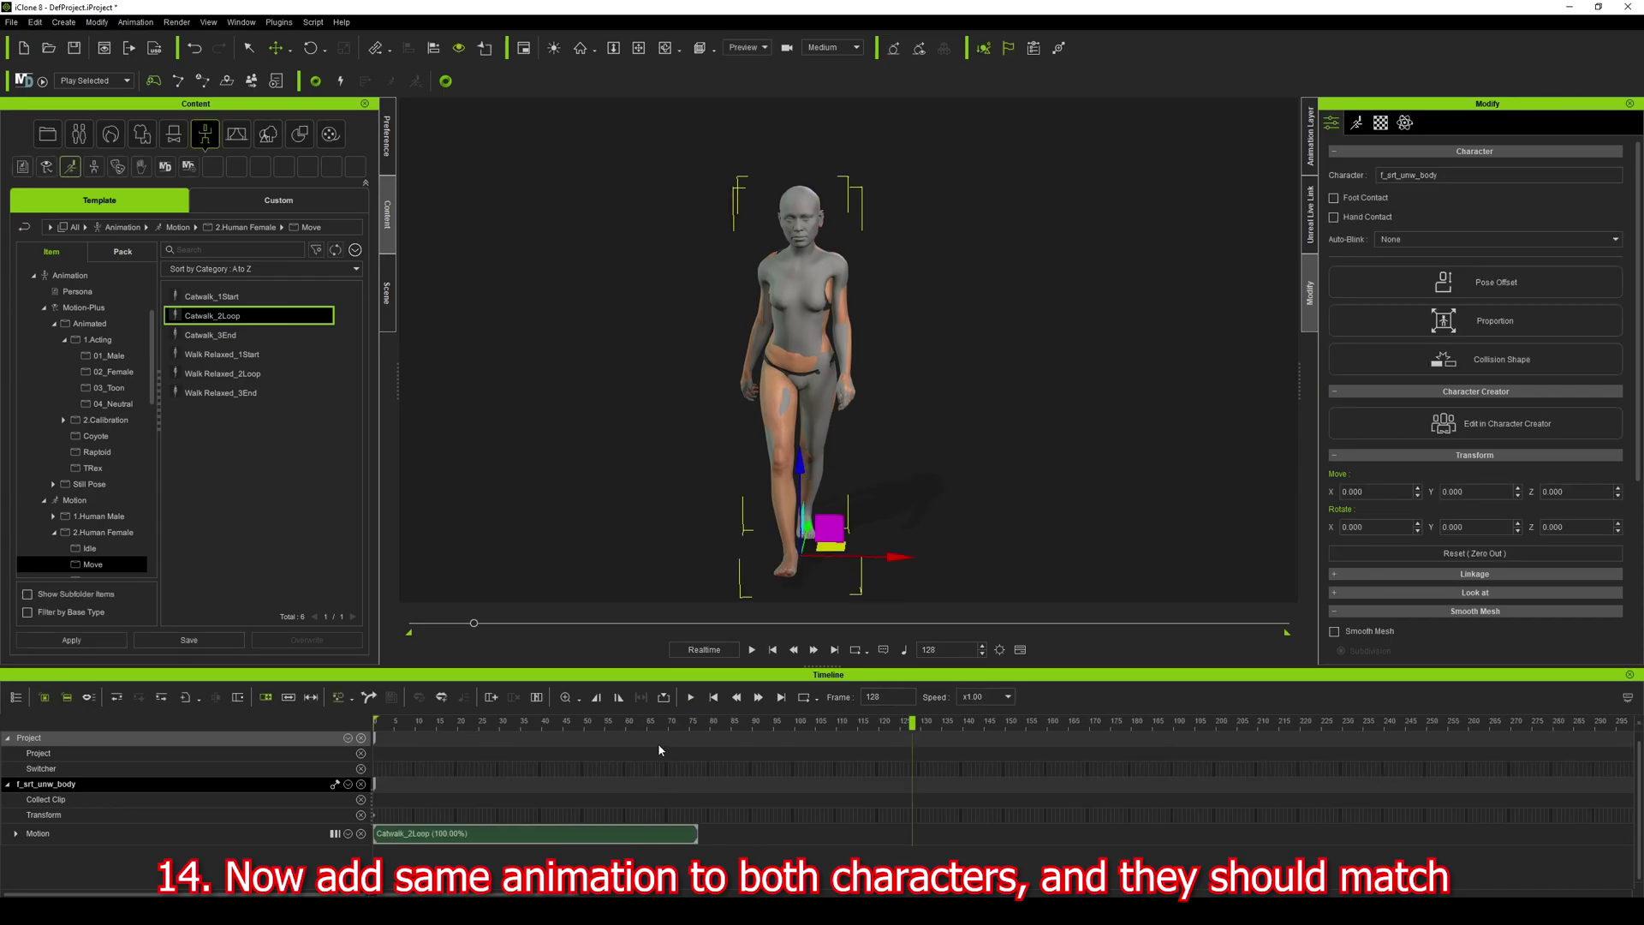
pyautogui.moveTo(654, 724); pyautogui.dragTo(242, 723)
pyautogui.press('space')
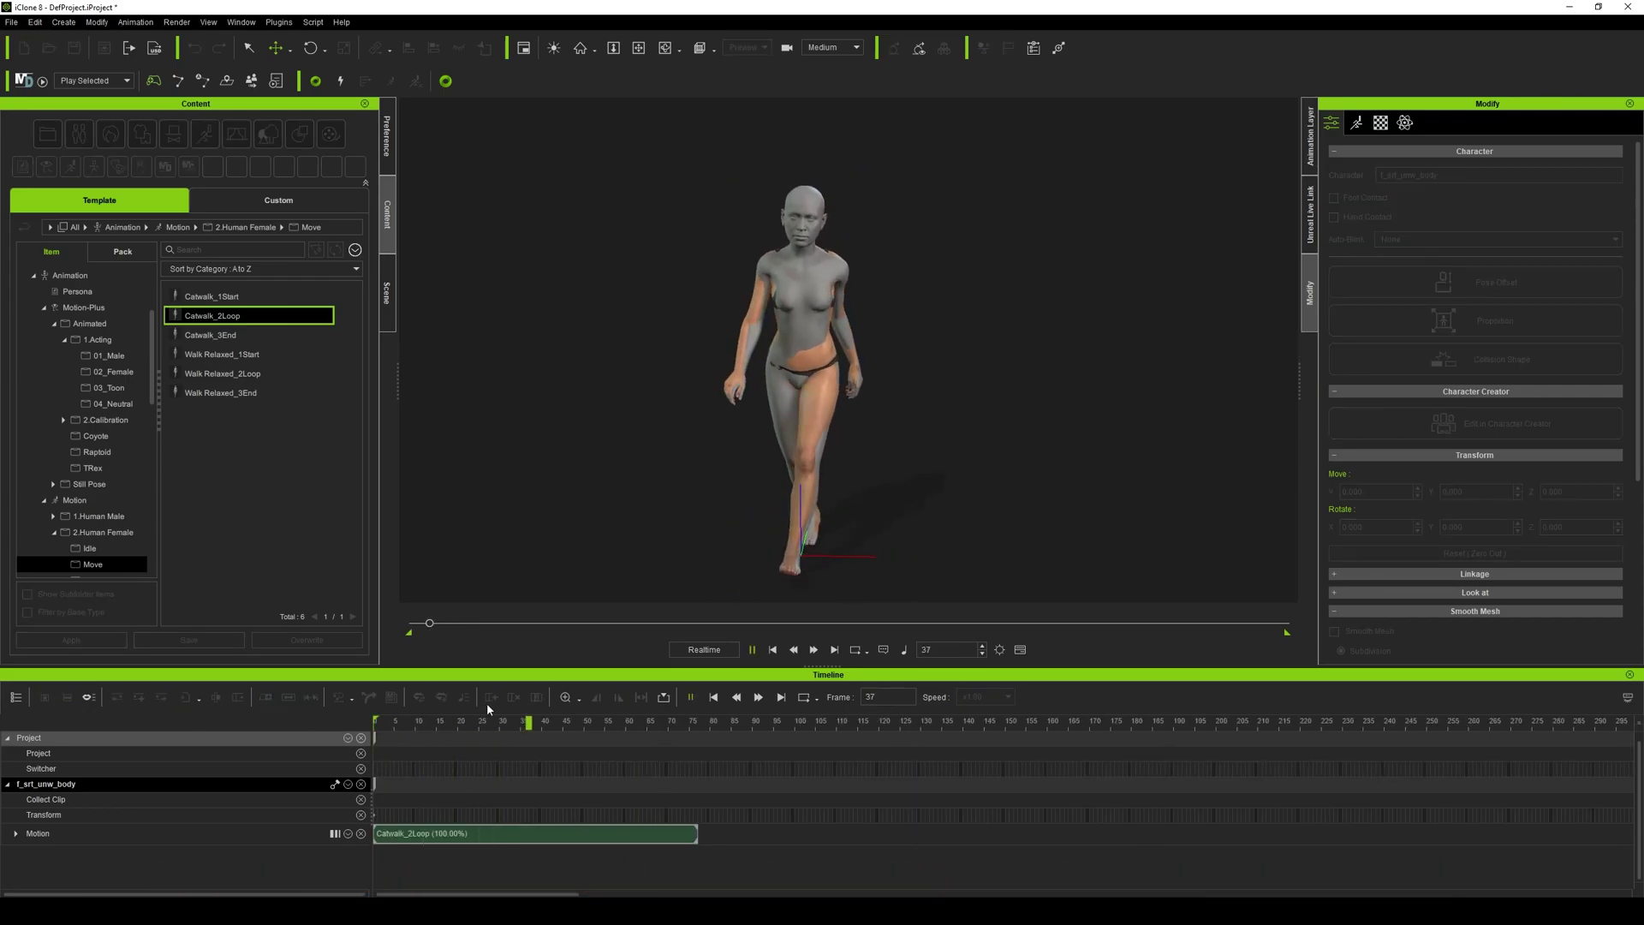